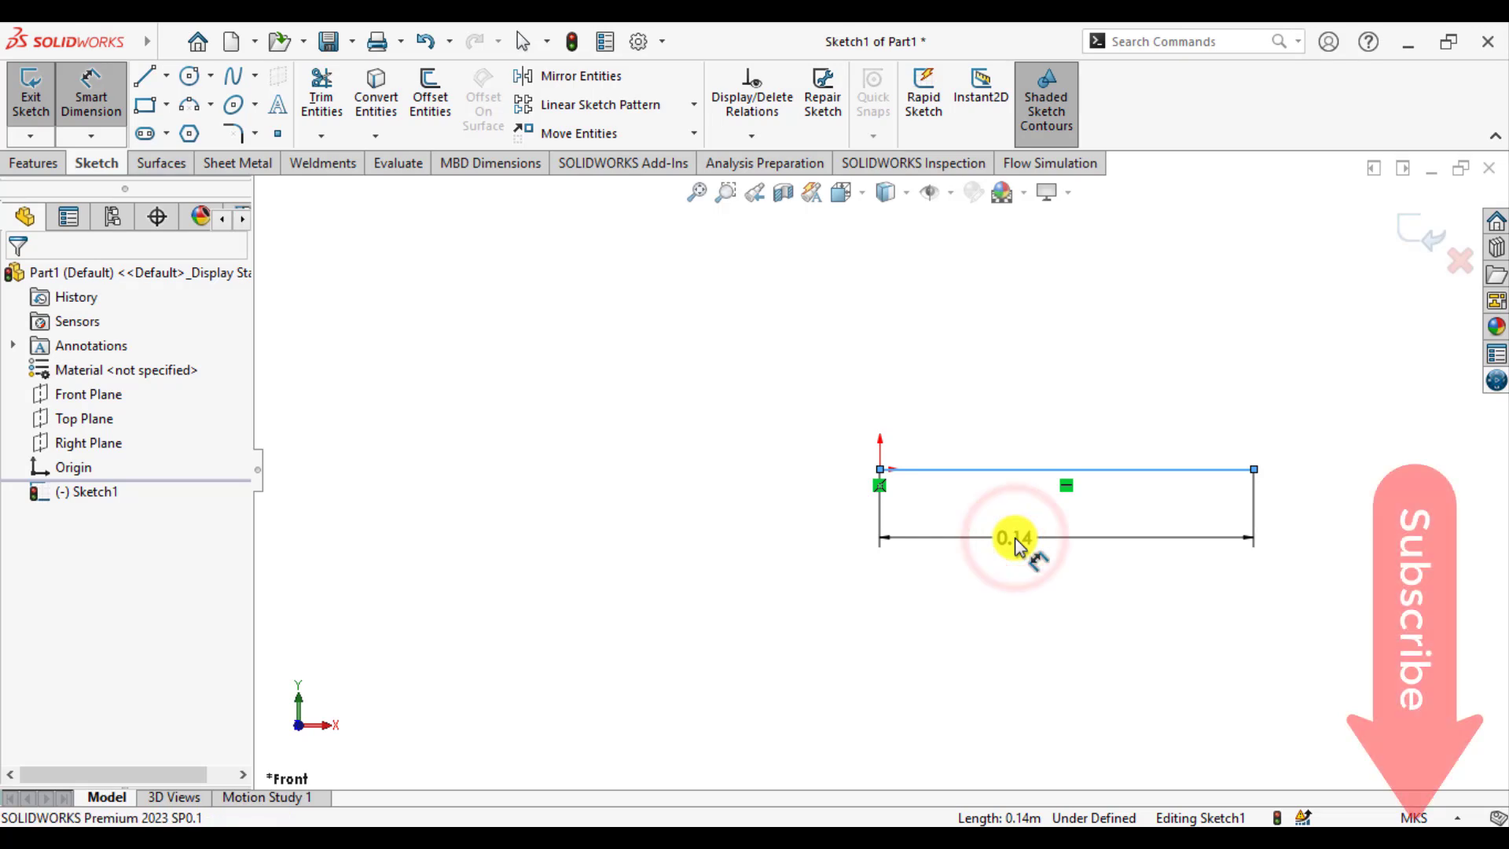
- Dimension the horizontal sketch line to 6 m and exit the sketch
{"action": "left_click", "coordinate": [1015, 537]}
{"action": "type", "text": "6"}
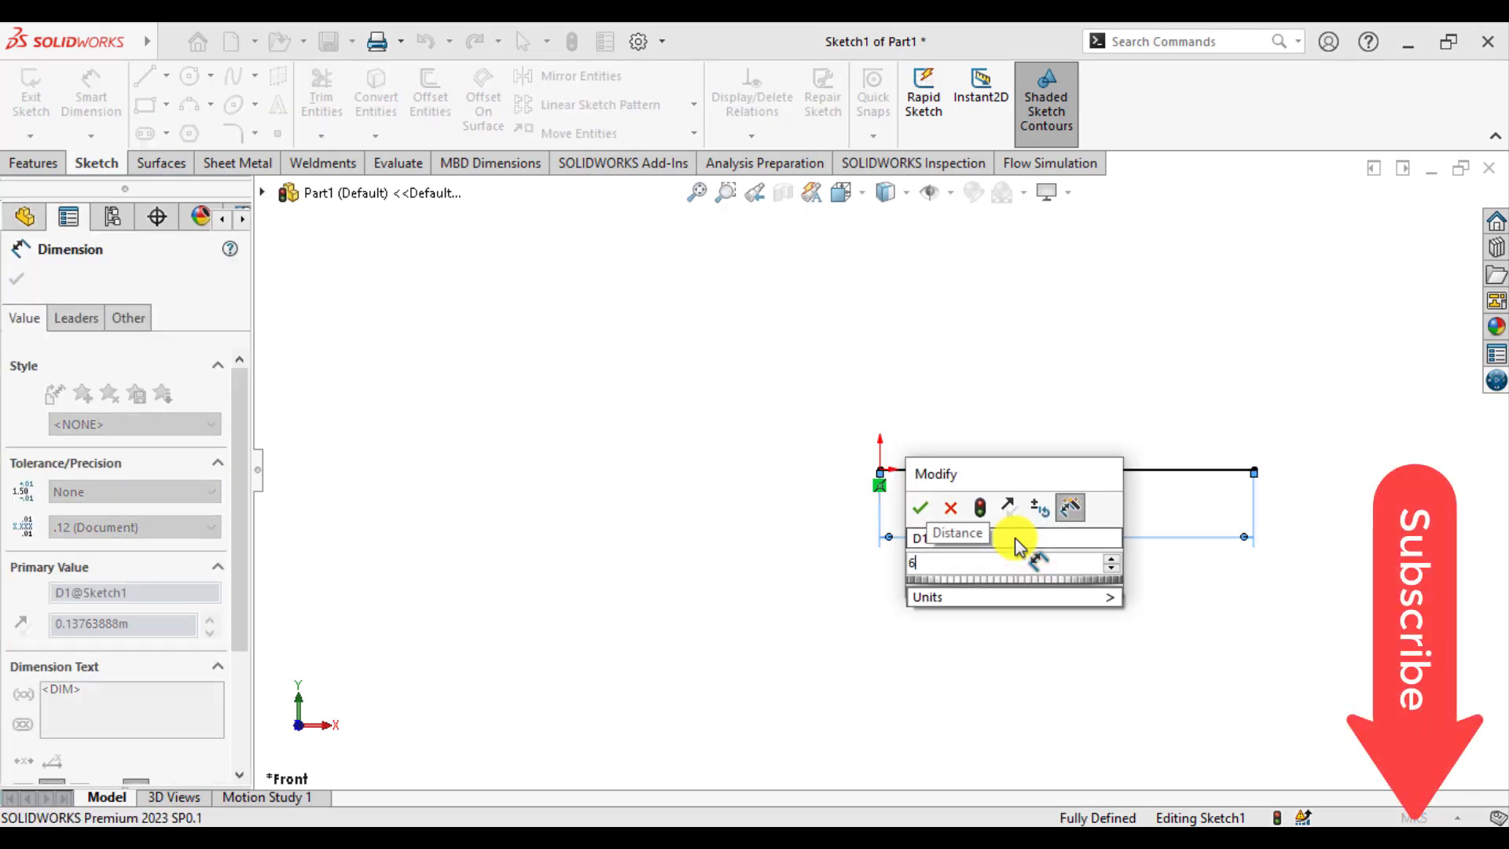
{"action": "key", "text": "Return"}
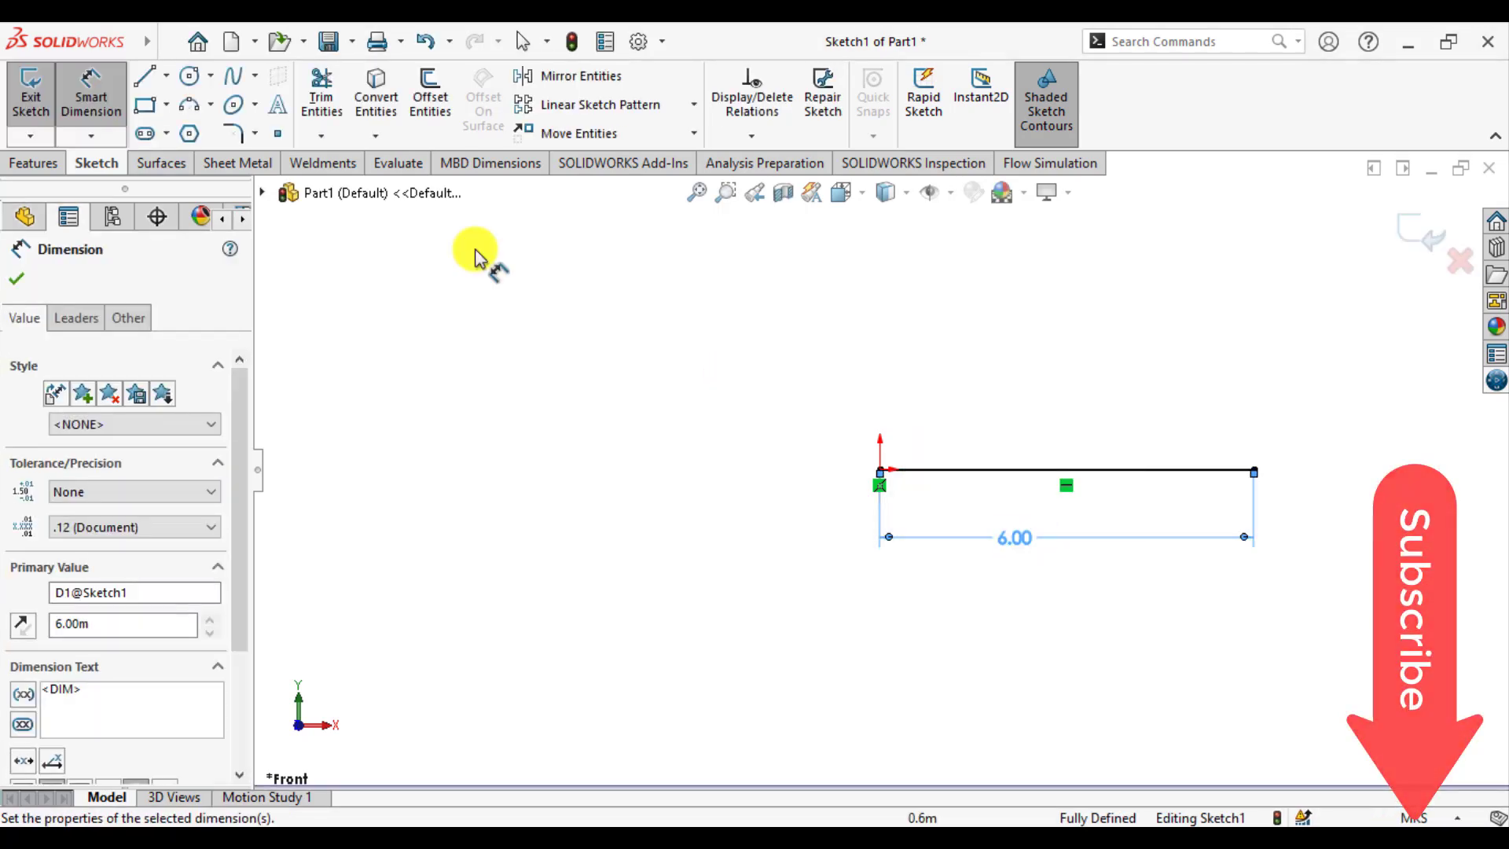
{"action": "left_click", "coordinate": [16, 278]}
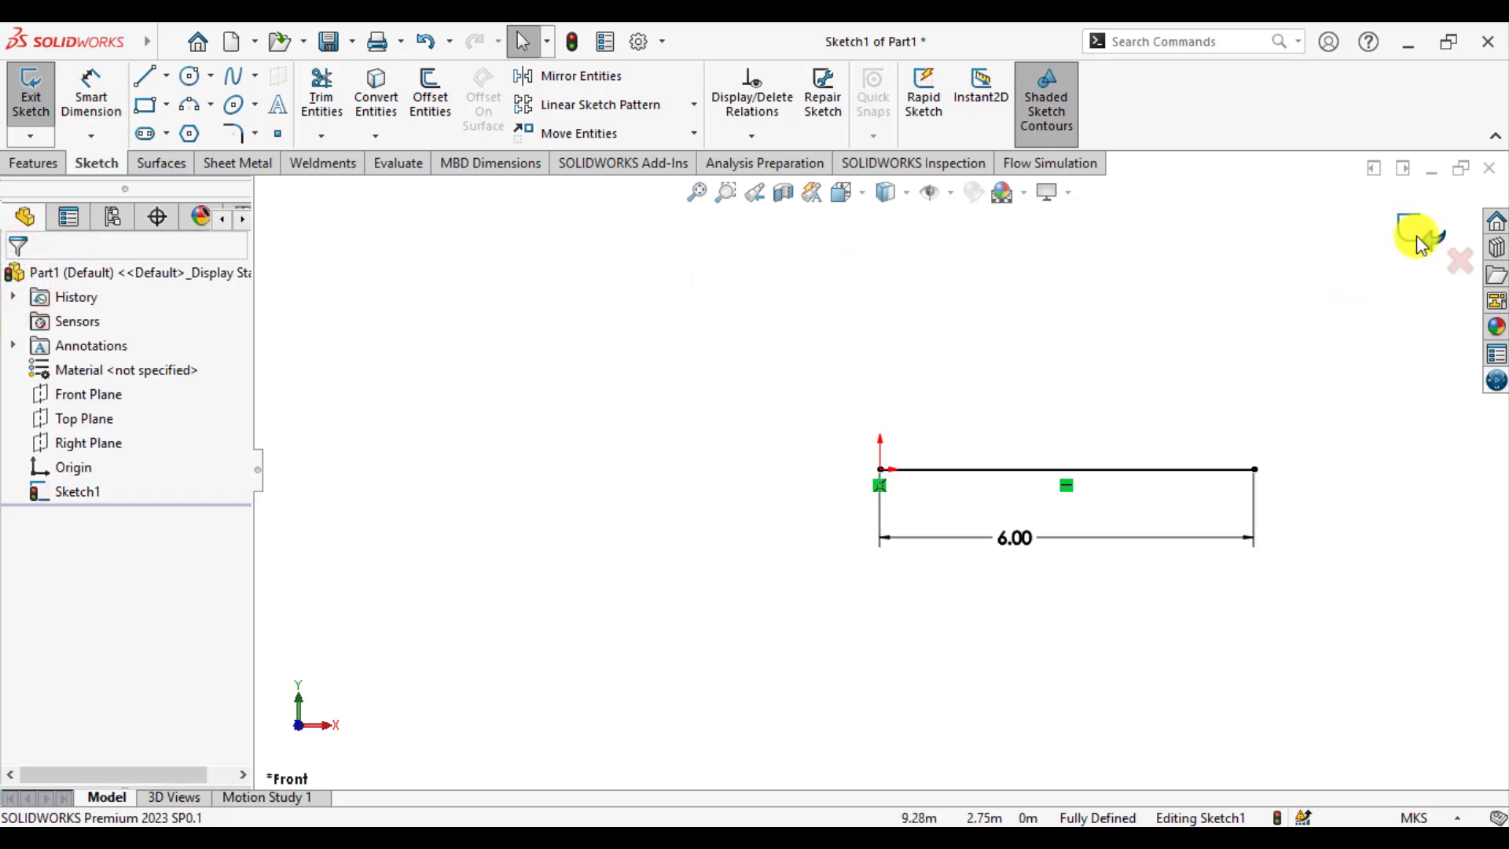
{"action": "left_click", "coordinate": [1414, 234]}
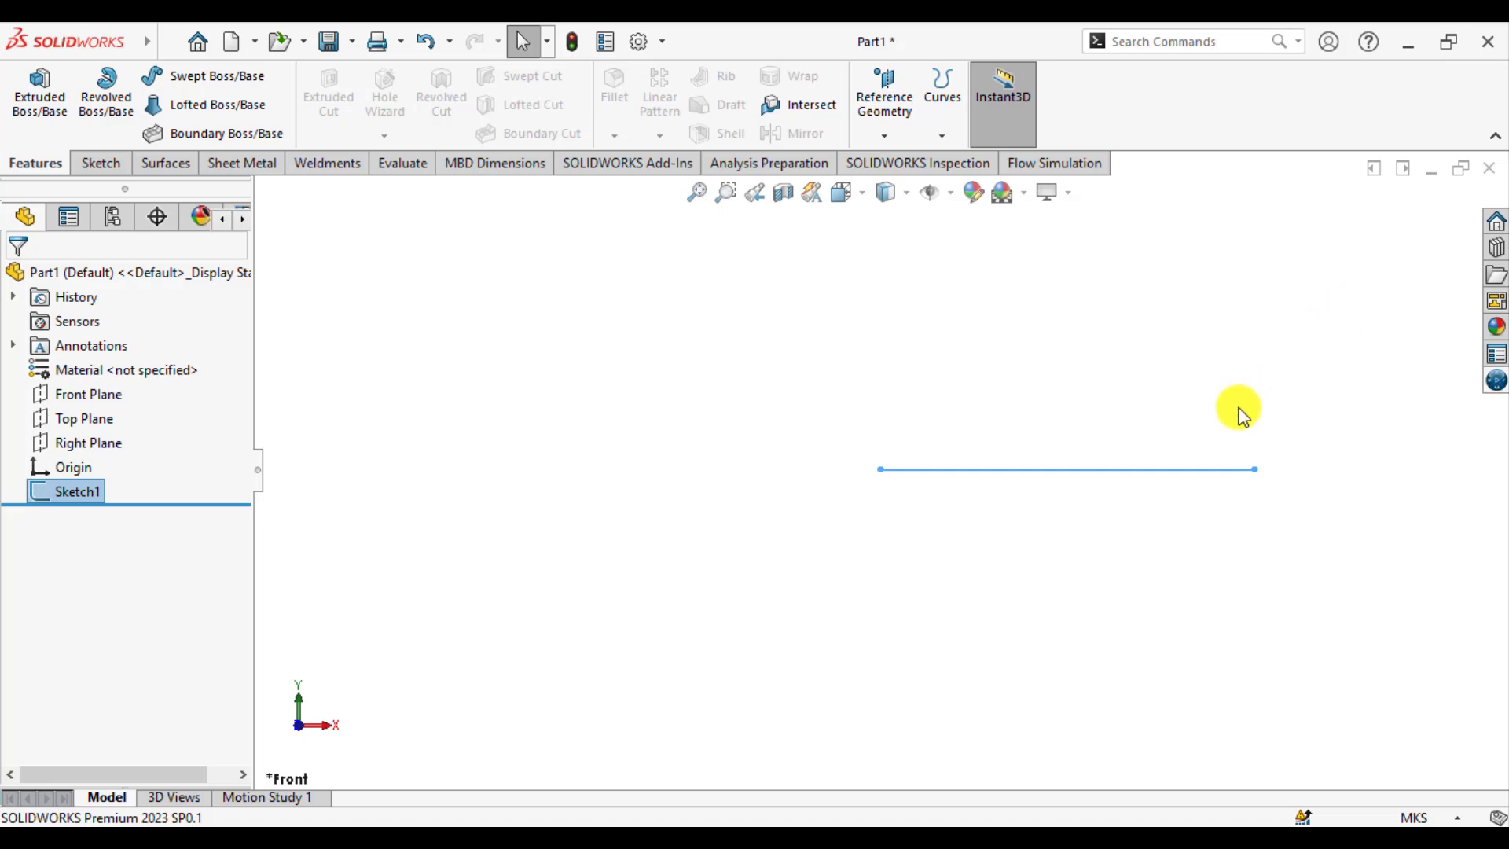
- Start a structural member with the iso standard, sb beam type and 120 x 12 size, using the sketched line as its path
{"action": "scroll", "coordinate": [1234, 414], "scroll_direction": "down", "scroll_amount": 1}
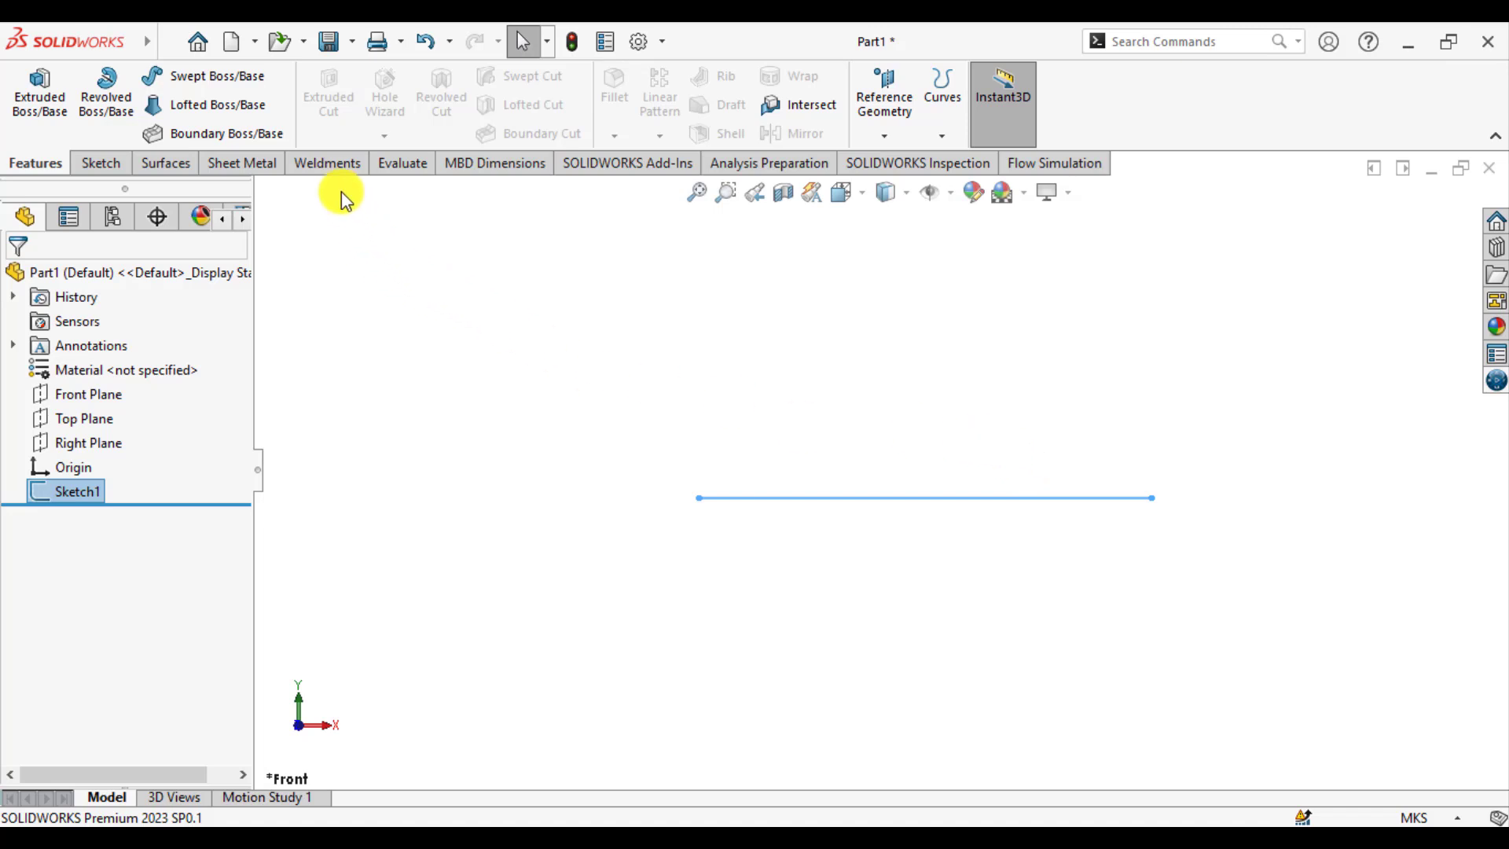
{"action": "left_click", "coordinate": [336, 168]}
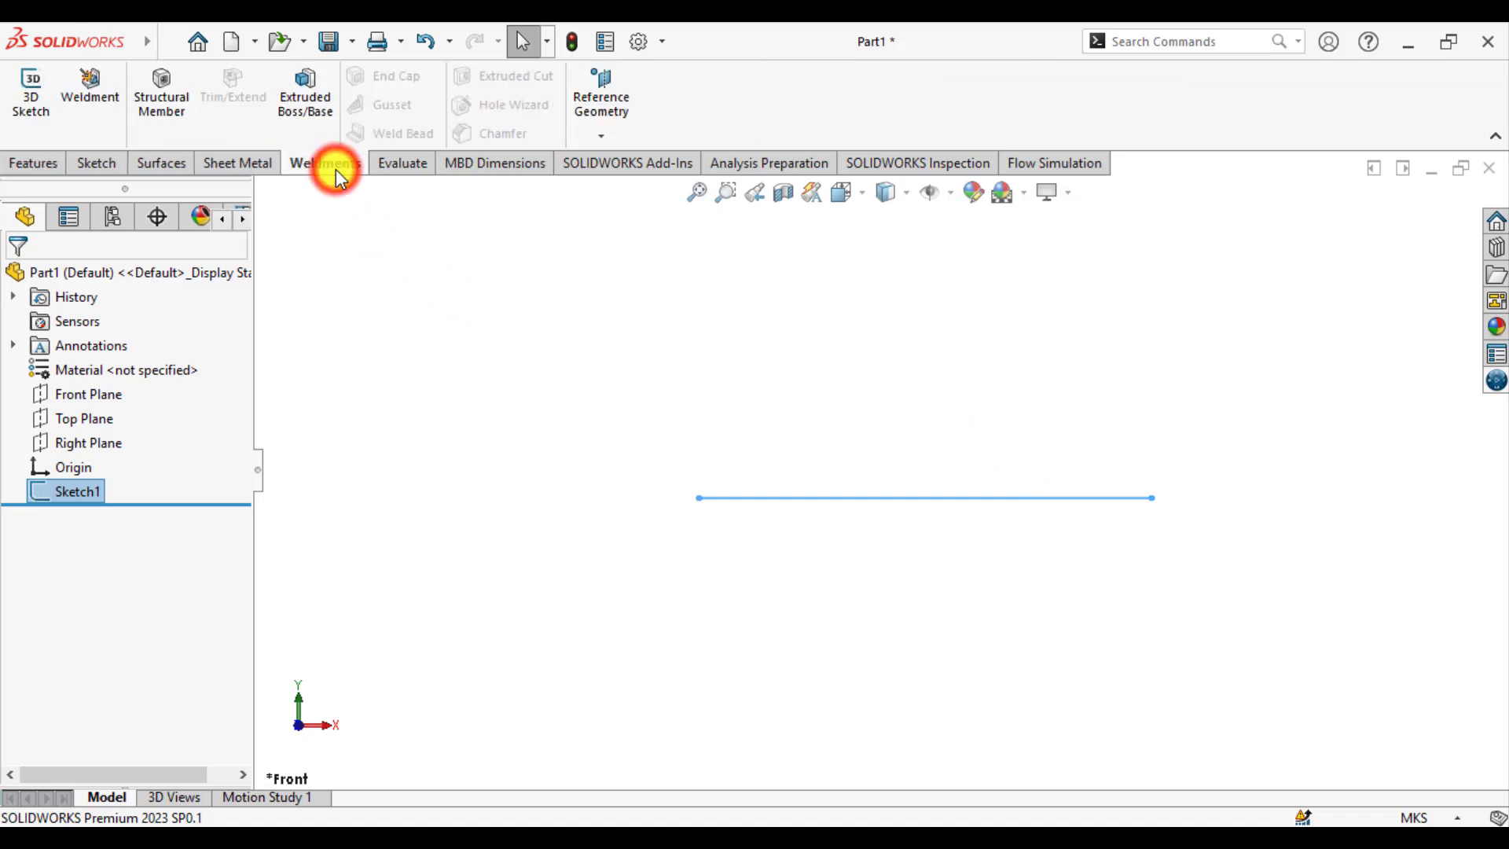
{"action": "left_click", "coordinate": [157, 107]}
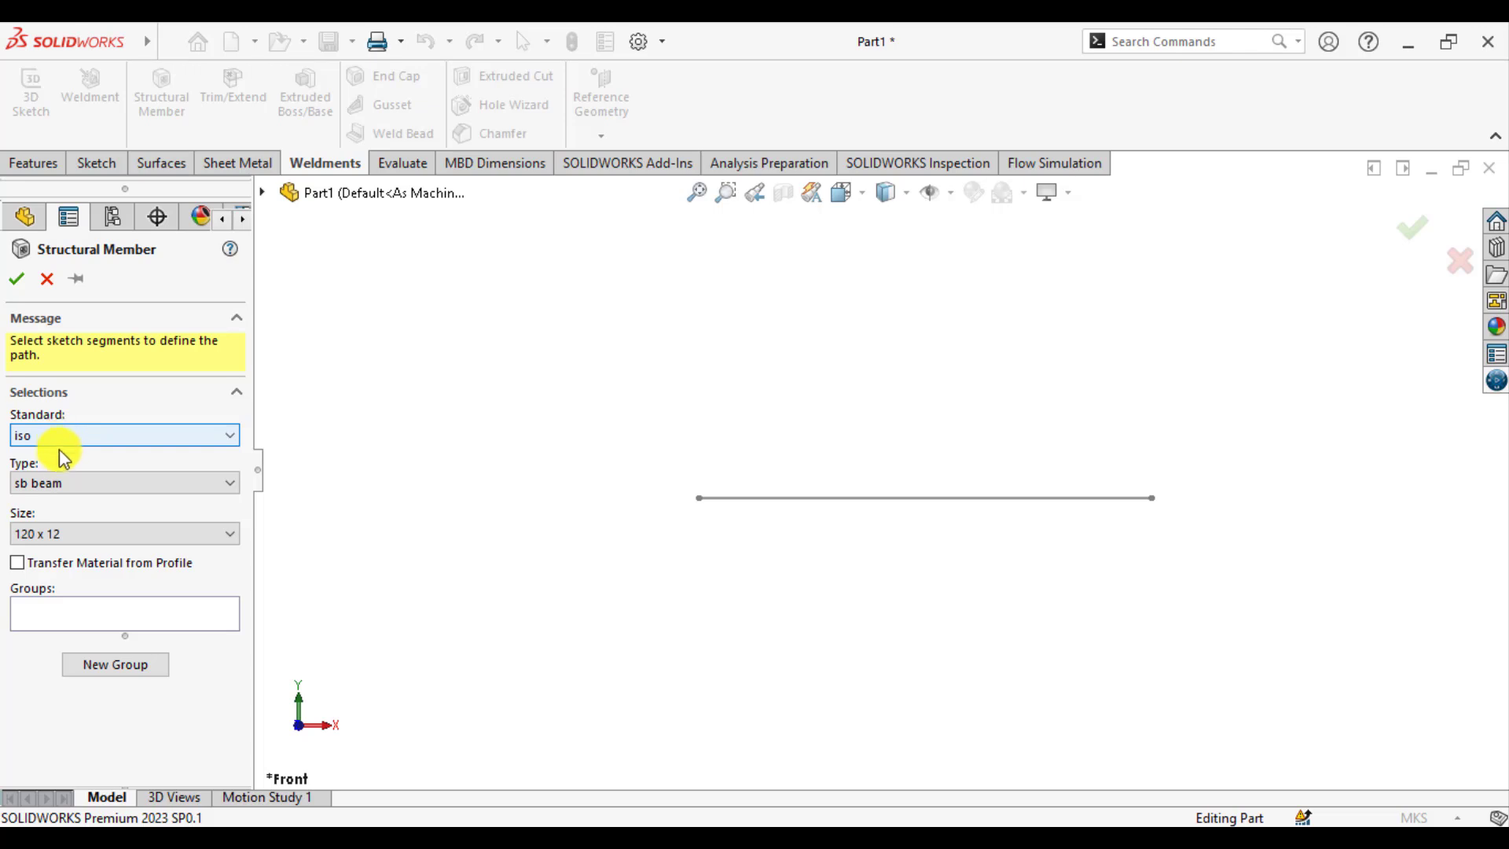
{"action": "left_click", "coordinate": [64, 484]}
{"action": "left_click", "coordinate": [63, 484]}
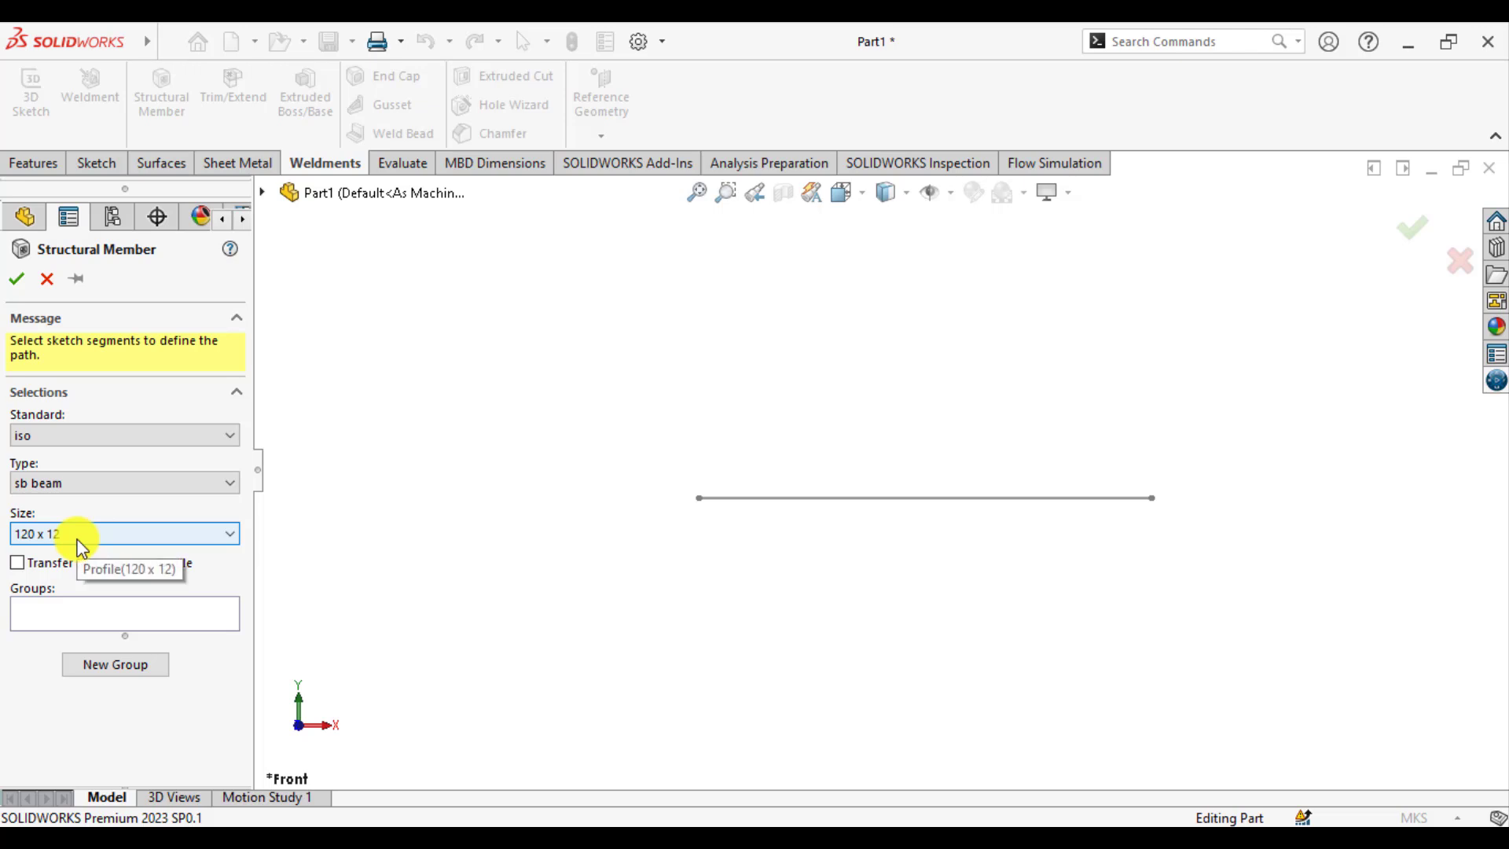
{"action": "left_click", "coordinate": [69, 621]}
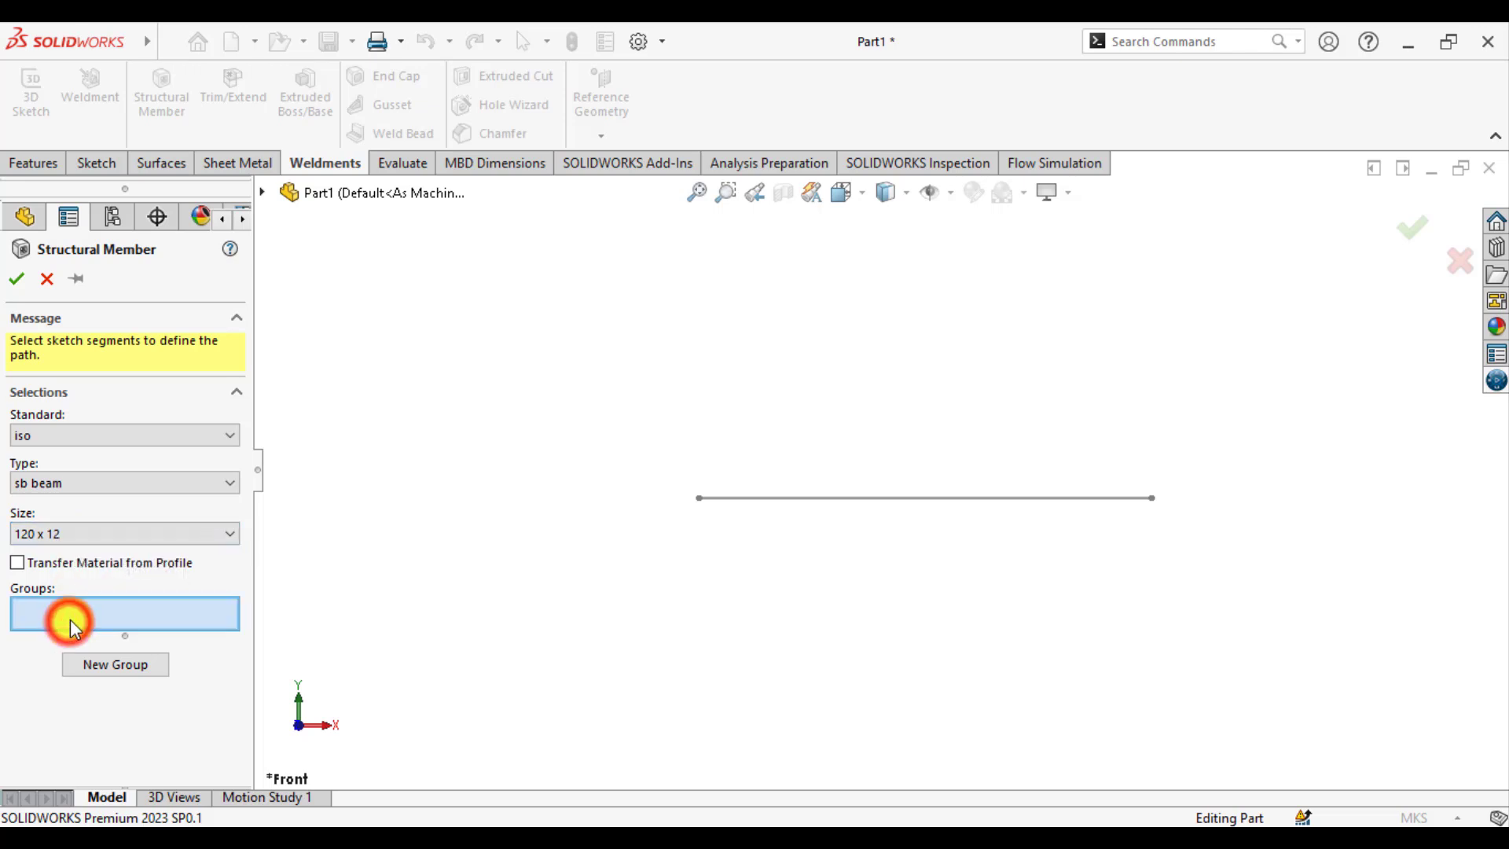
{"action": "left_click", "coordinate": [782, 499]}
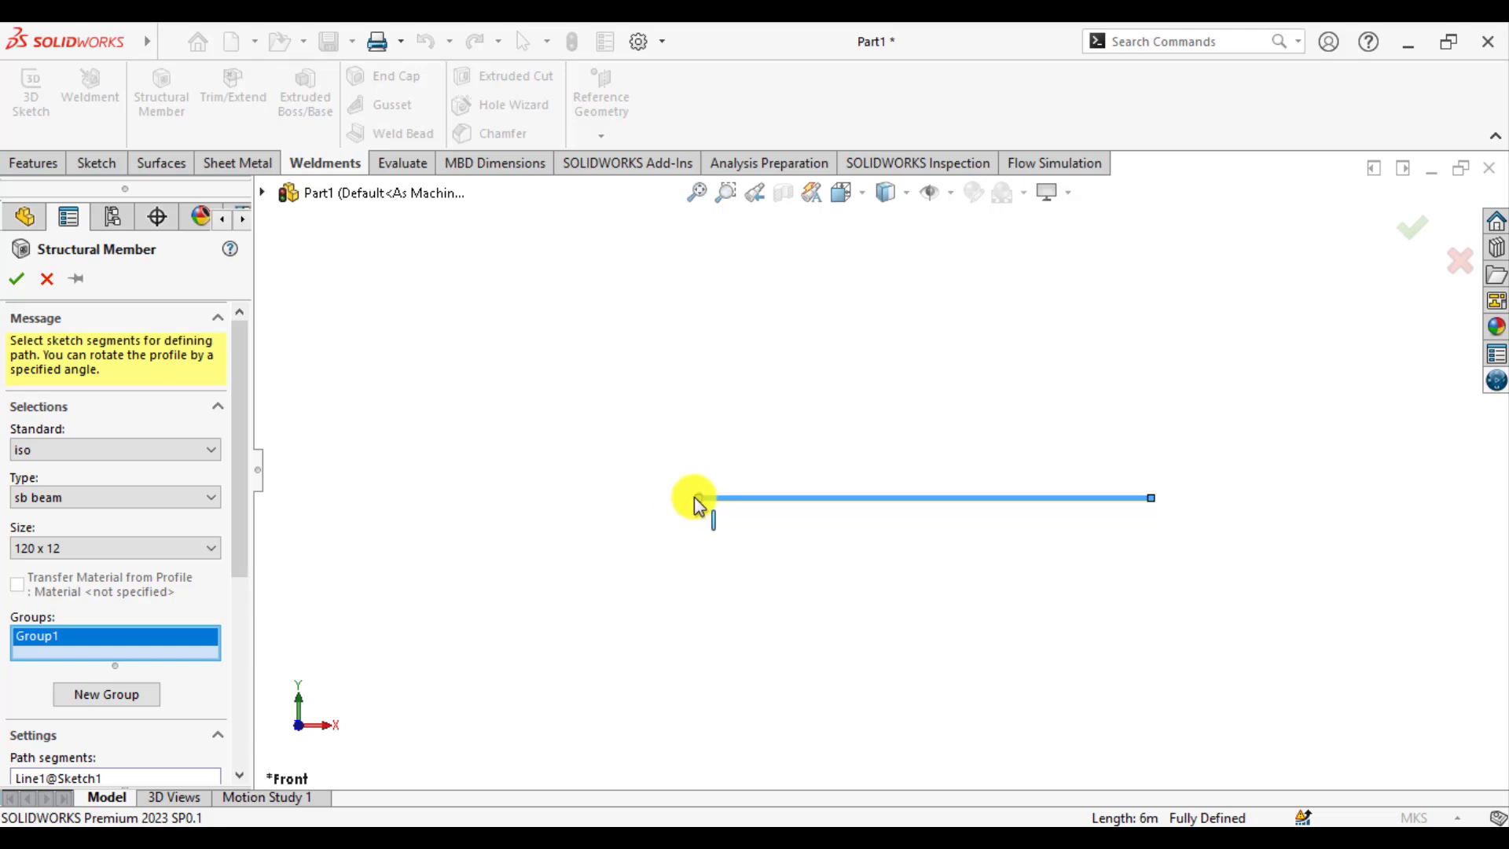
- Set the beam profile's rotation angle to 90 degrees and create the structural member
{"action": "scroll", "coordinate": [699, 487], "scroll_direction": "down", "scroll_amount": 7}
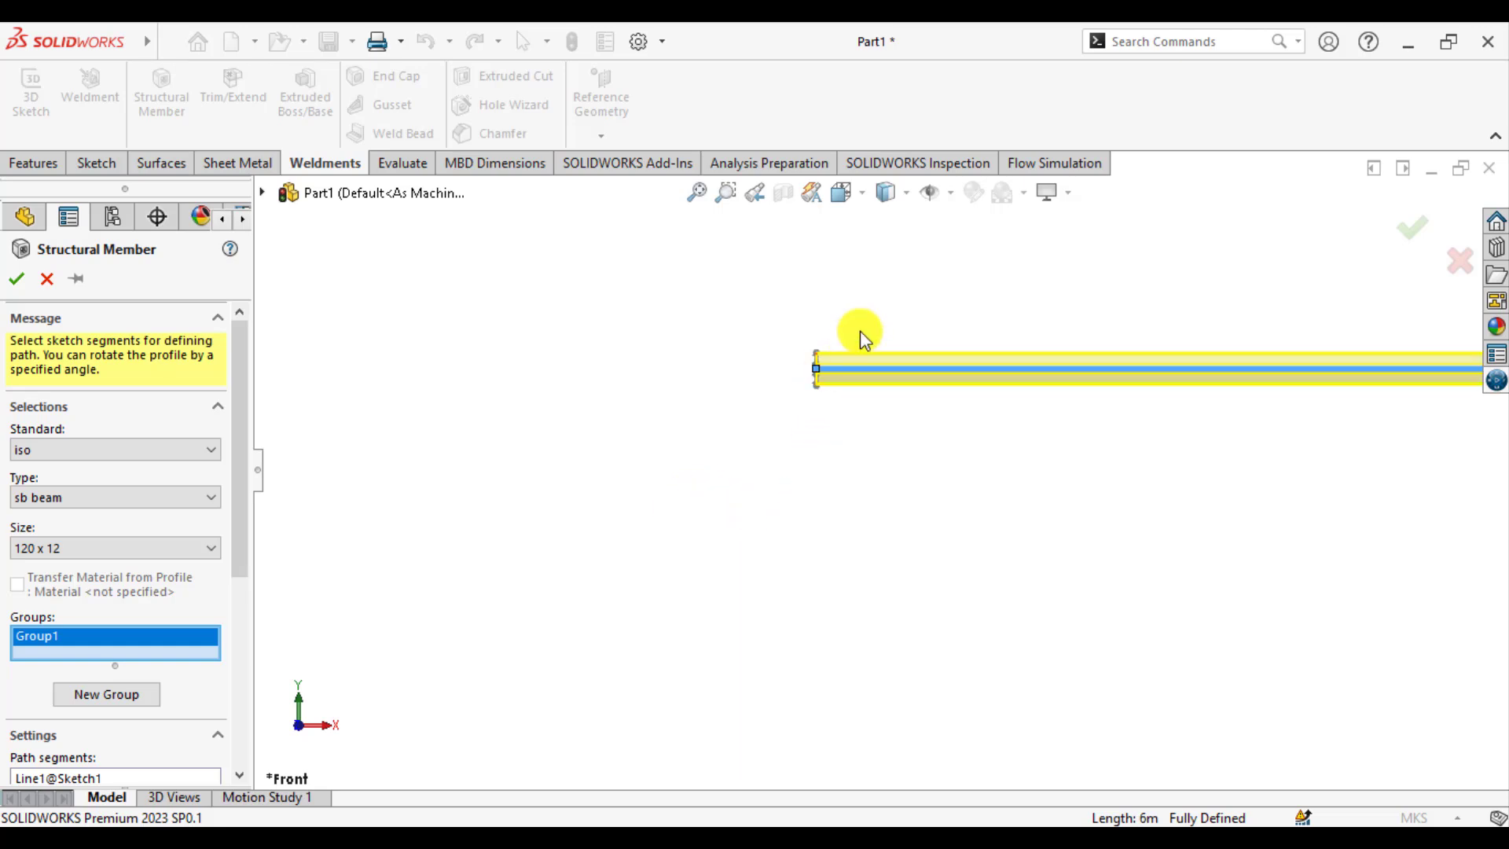
{"action": "scroll", "coordinate": [854, 365], "scroll_direction": "down", "scroll_amount": 4}
{"action": "middle_click_drag", "start_coordinate": [835, 400], "coordinate": [894, 470]}
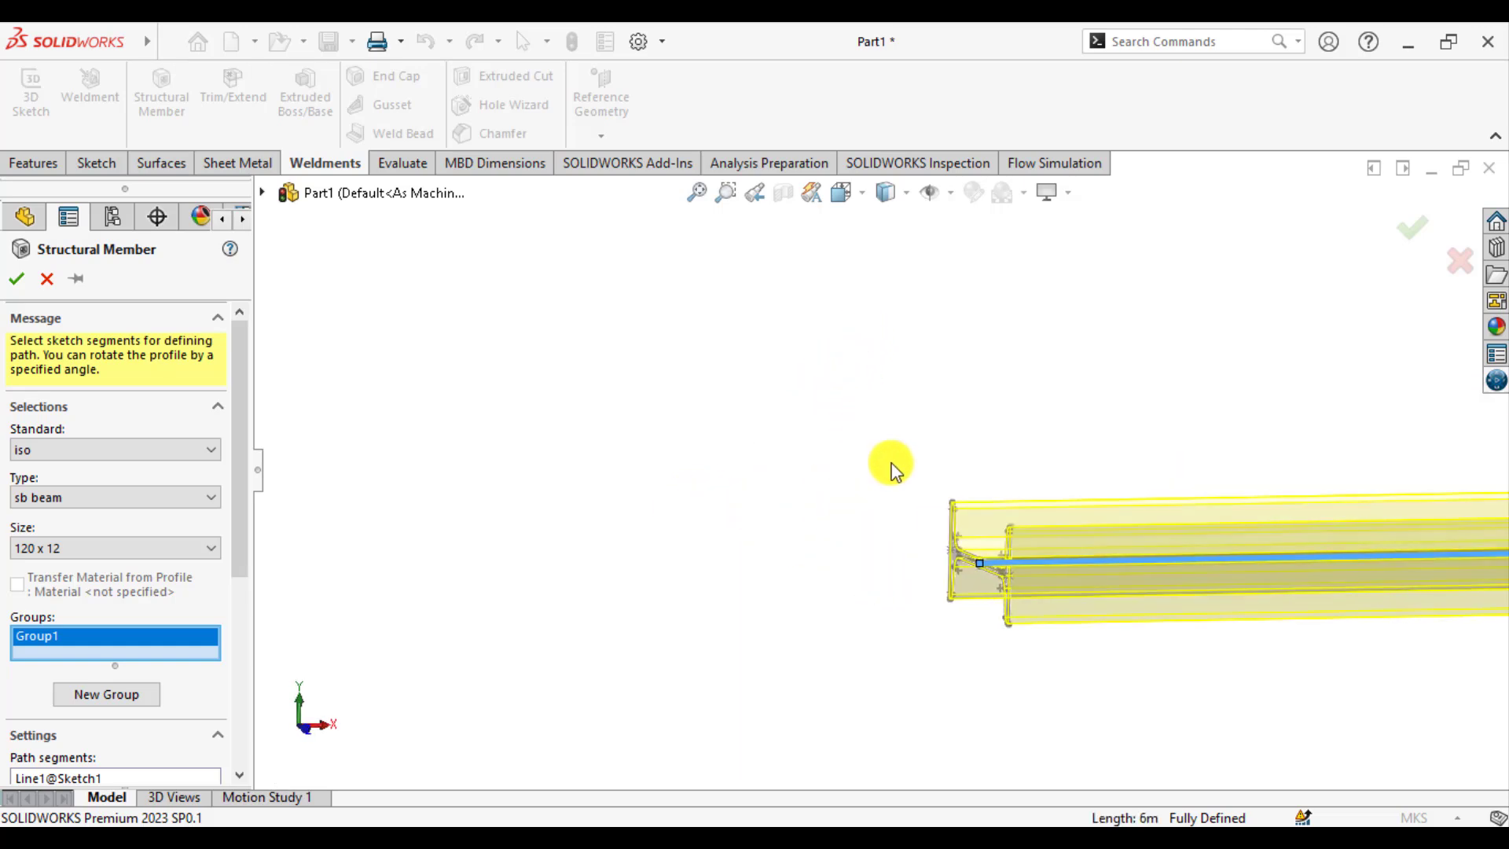
{"action": "scroll", "coordinate": [1124, 558], "scroll_direction": "down", "scroll_amount": 1}
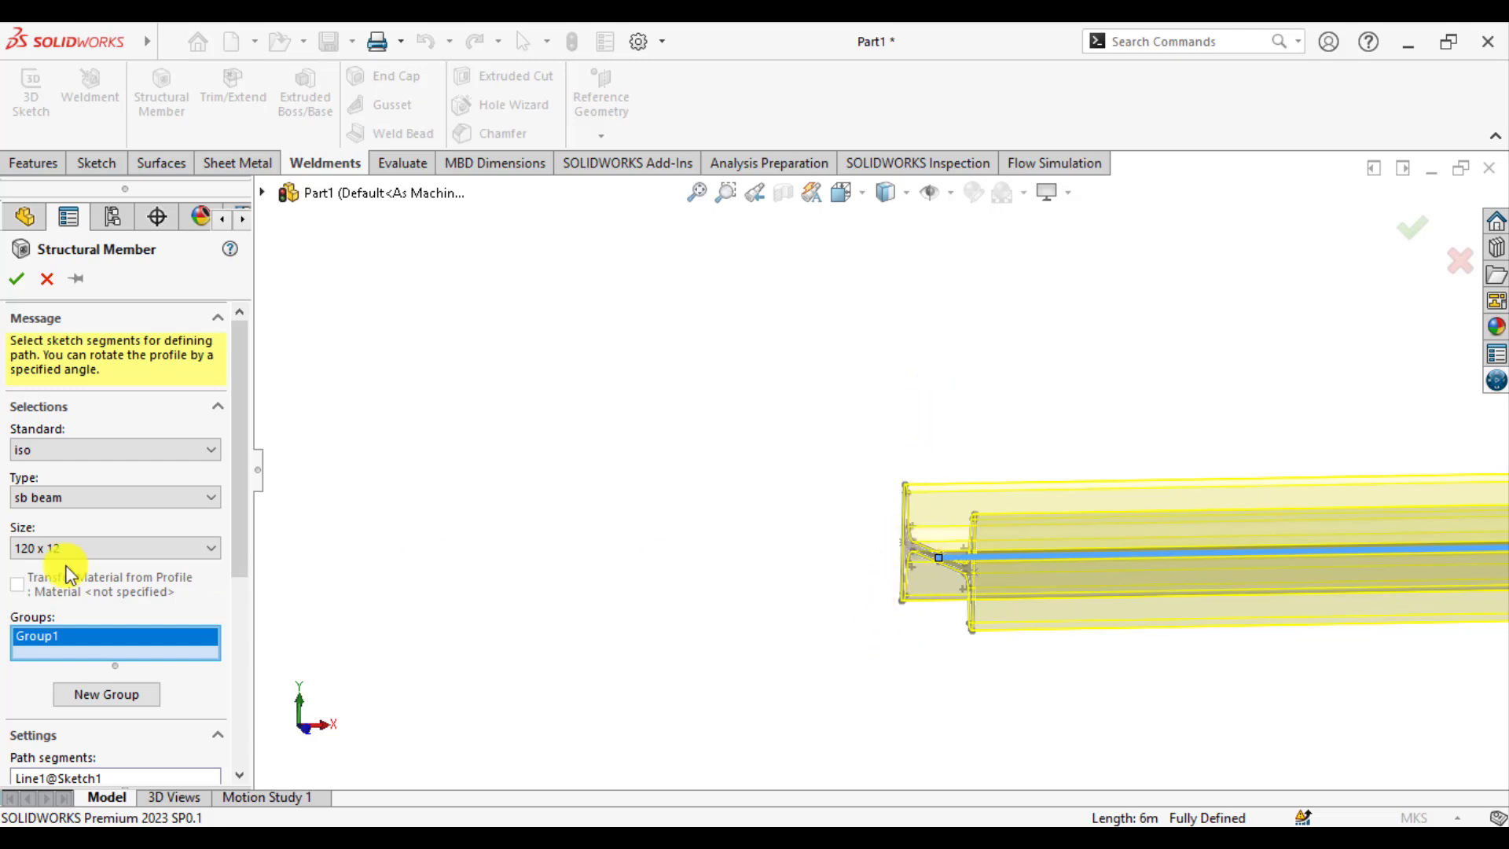
{"action": "left_click_drag", "start_coordinate": [238, 492], "coordinate": [157, 717]}
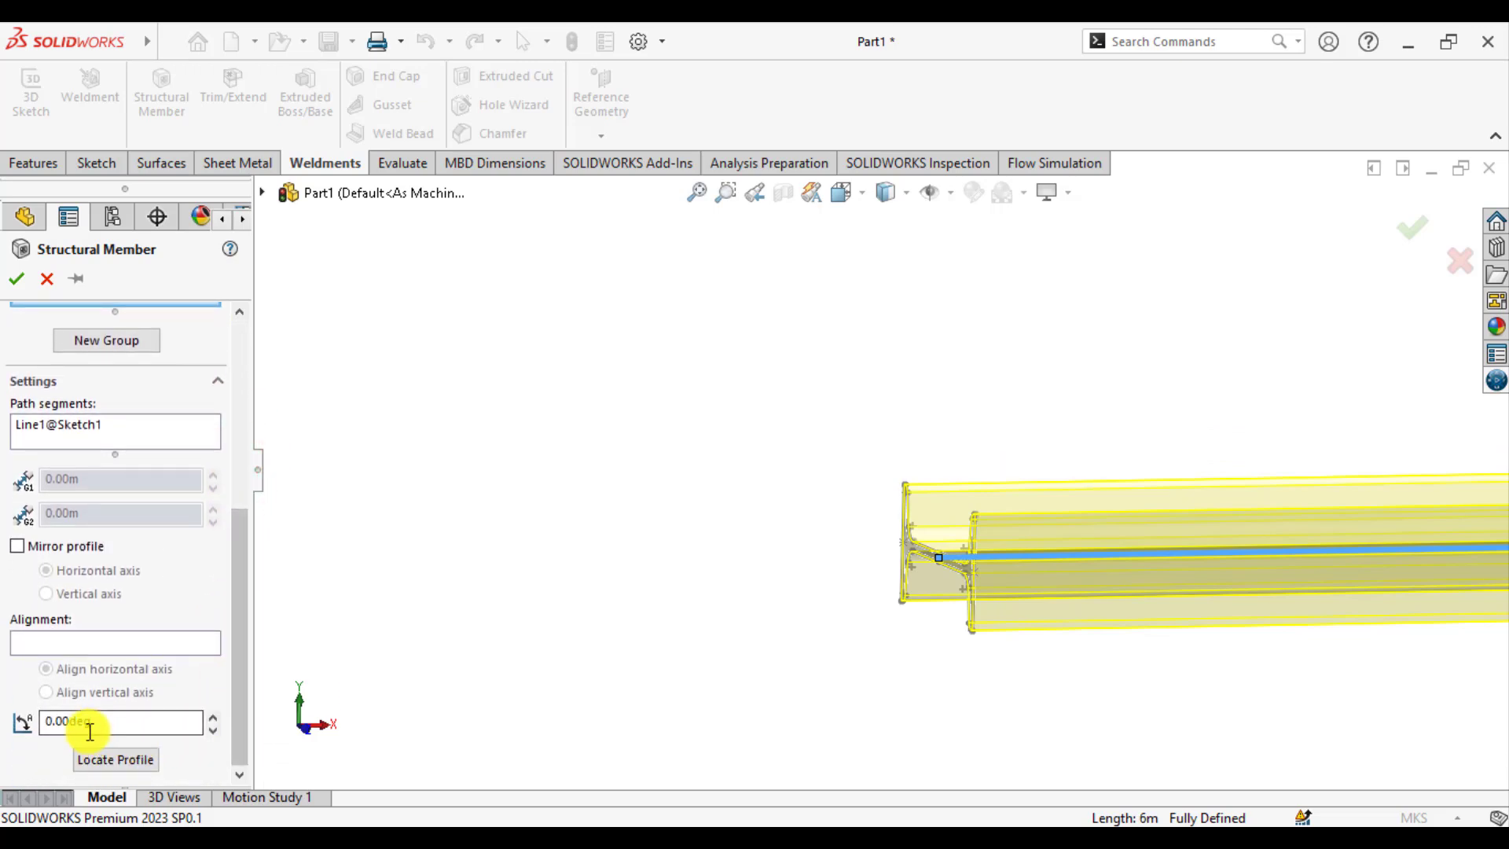
{"action": "left_click", "coordinate": [105, 720]}
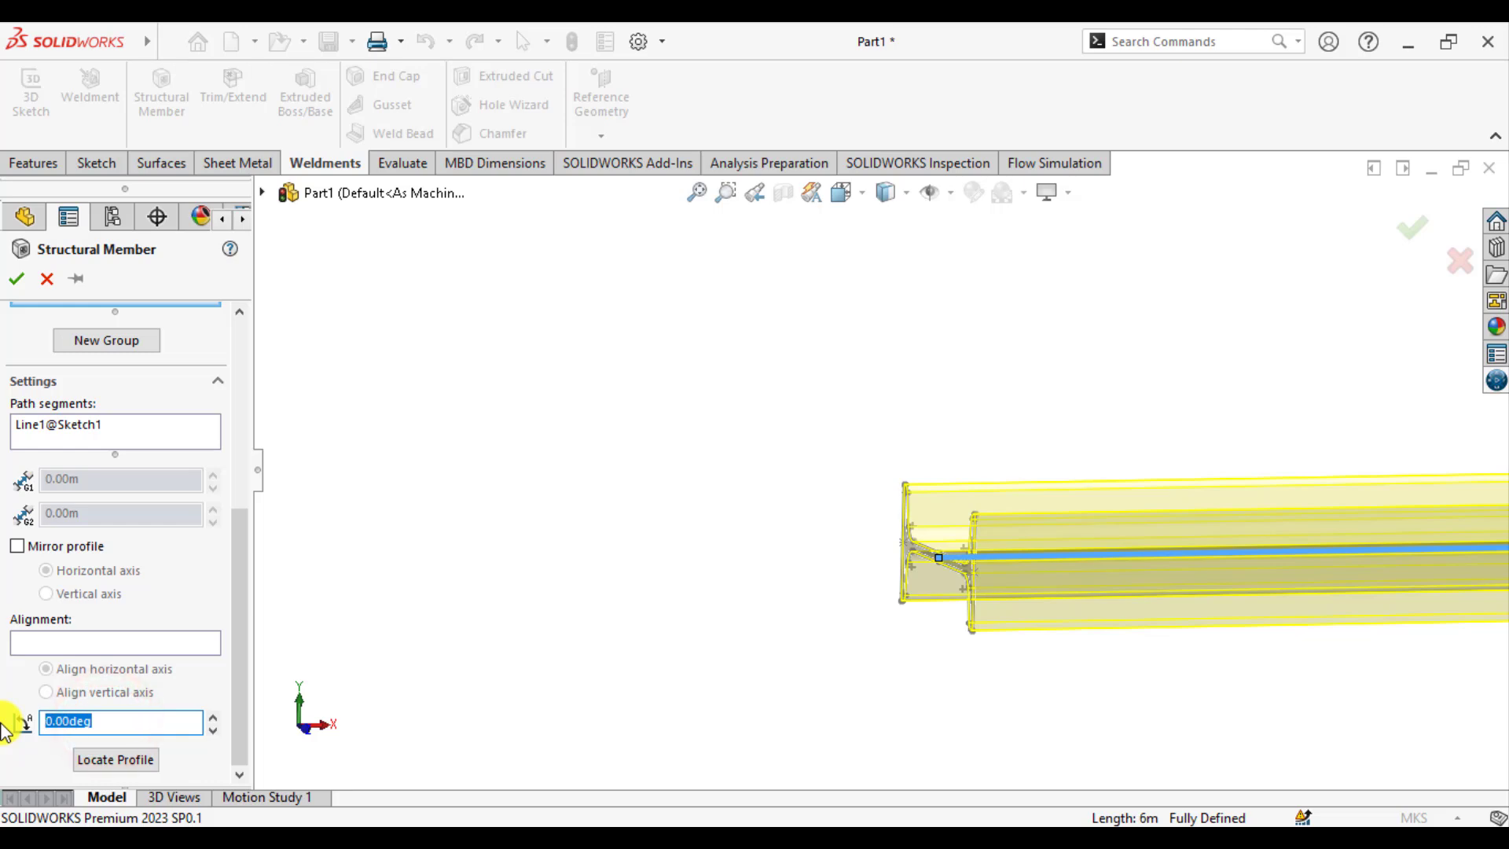
{"action": "type", "text": "9"}
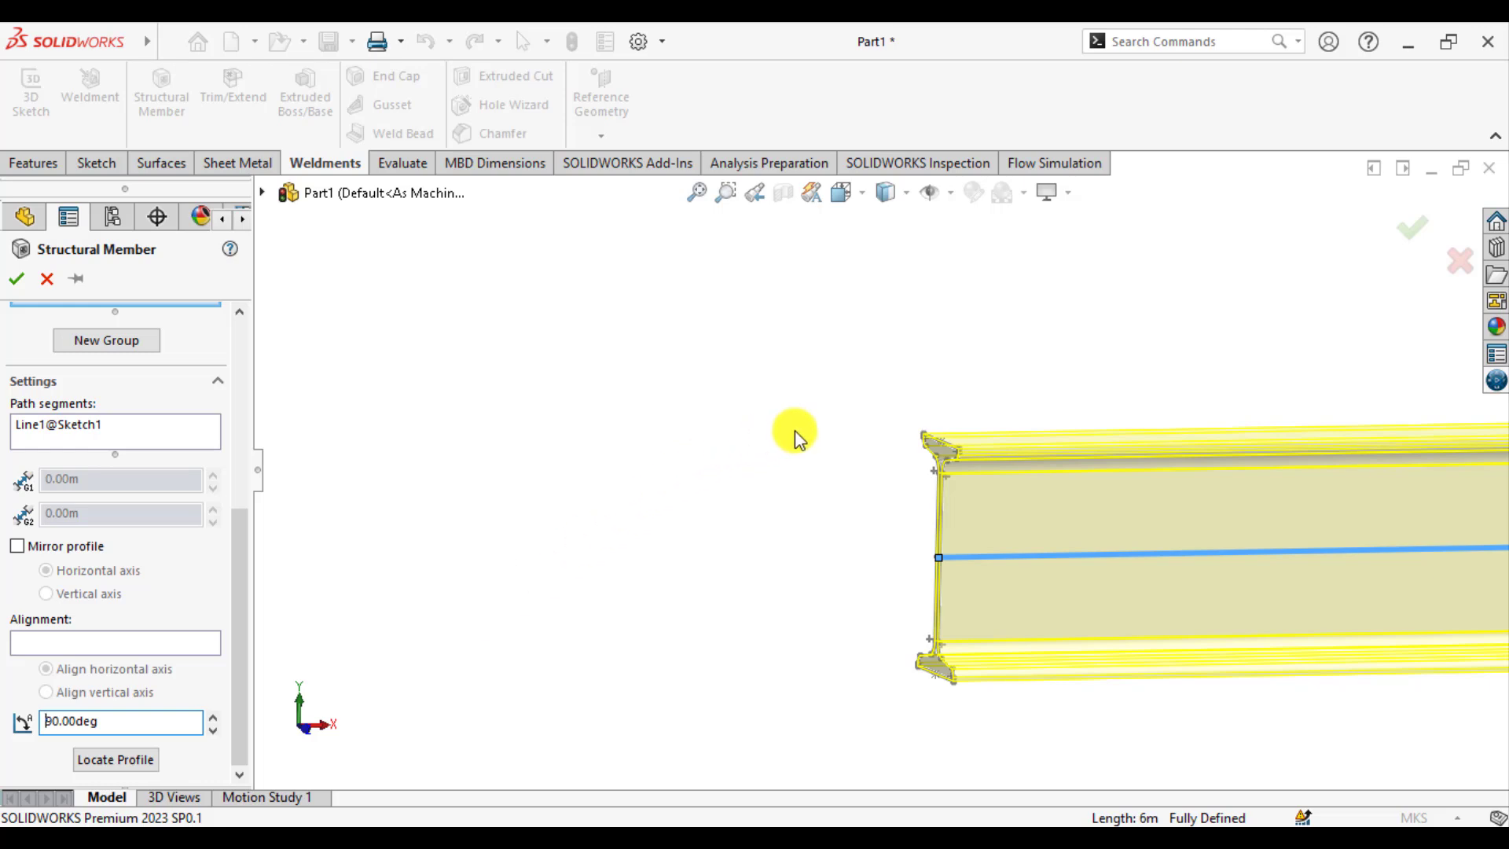
{"action": "left_click", "coordinate": [16, 278]}
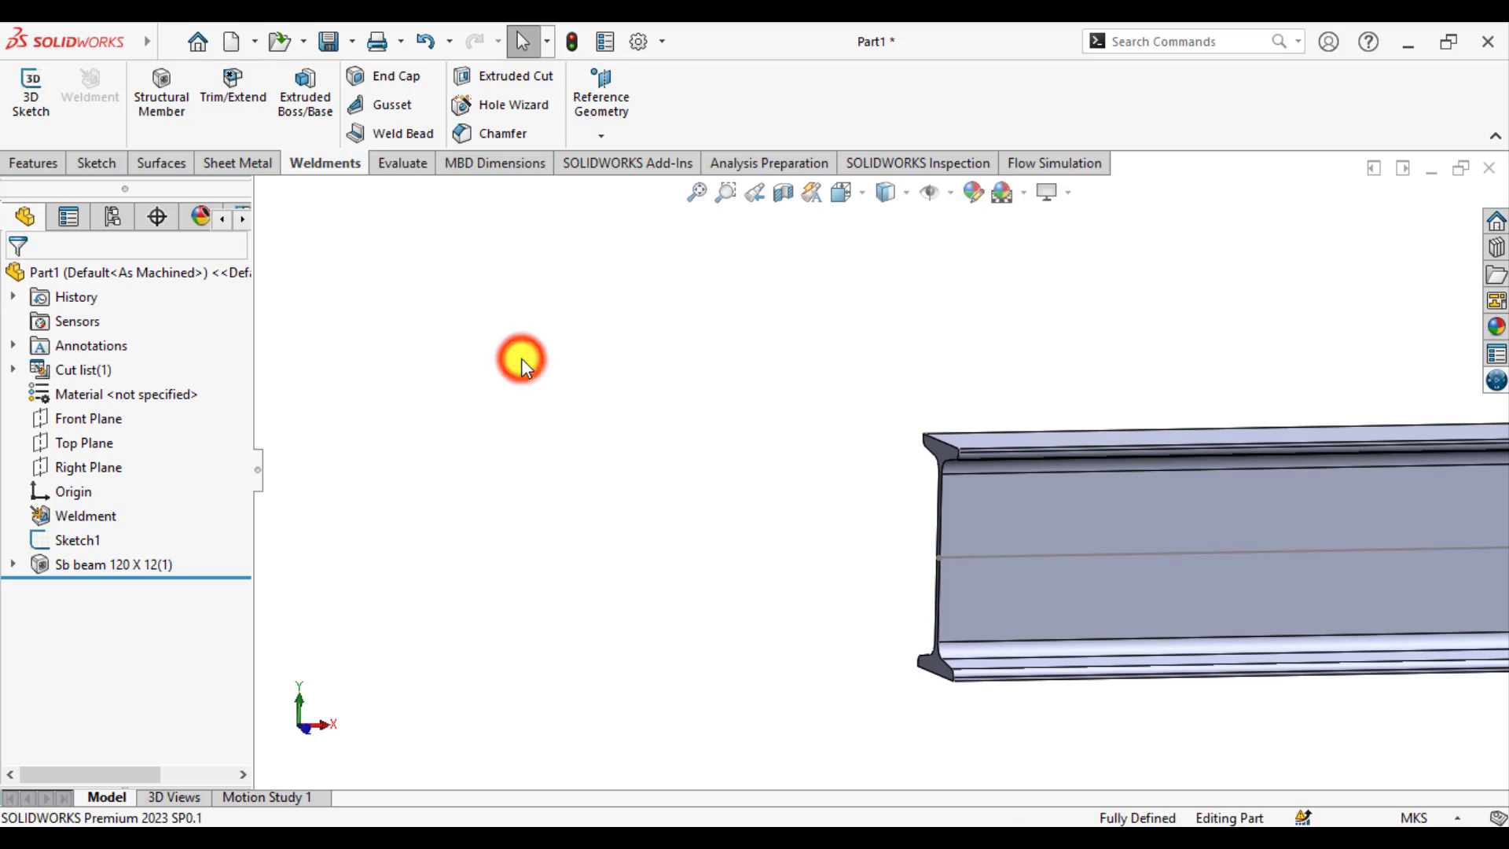
- Fit the whole beam in view and enable the SOLIDWORKS Simulation Premium add-in
{"action": "left_click", "coordinate": [521, 360]}
{"action": "key", "text": "f"}
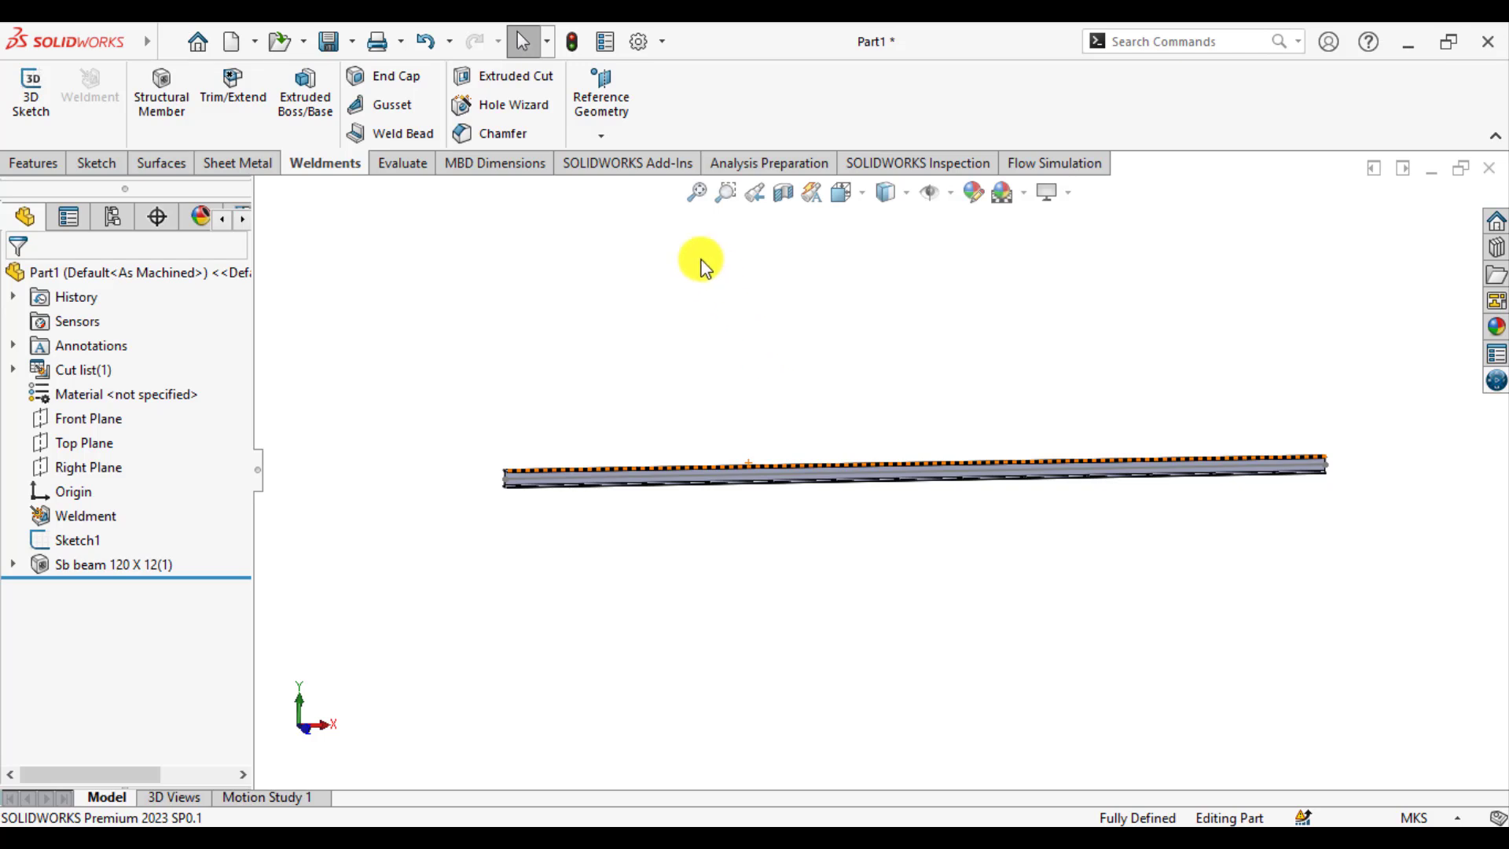
{"action": "left_click", "coordinate": [643, 165]}
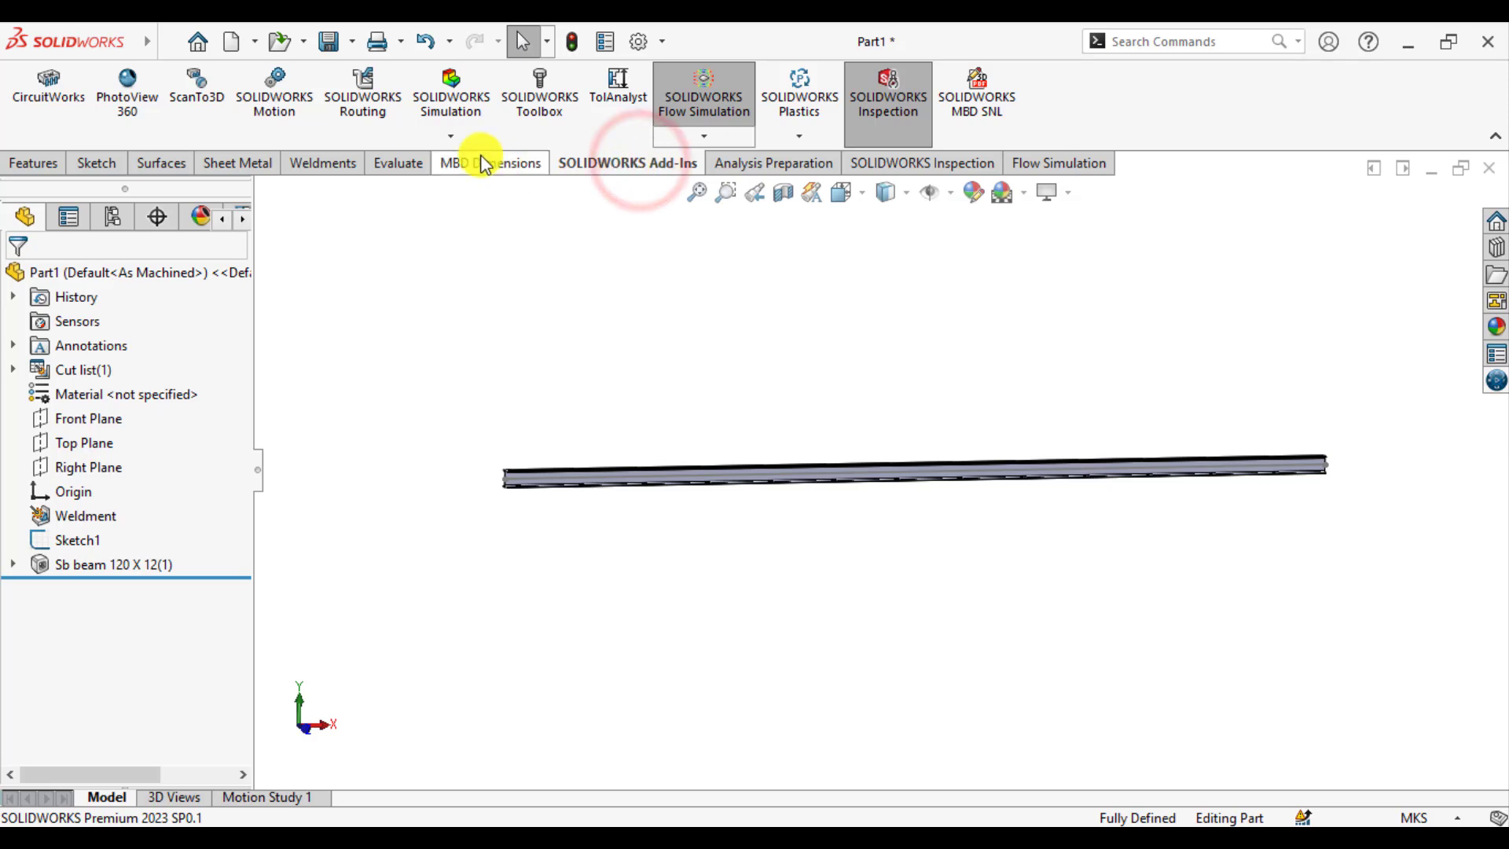
{"action": "left_click", "coordinate": [440, 138]}
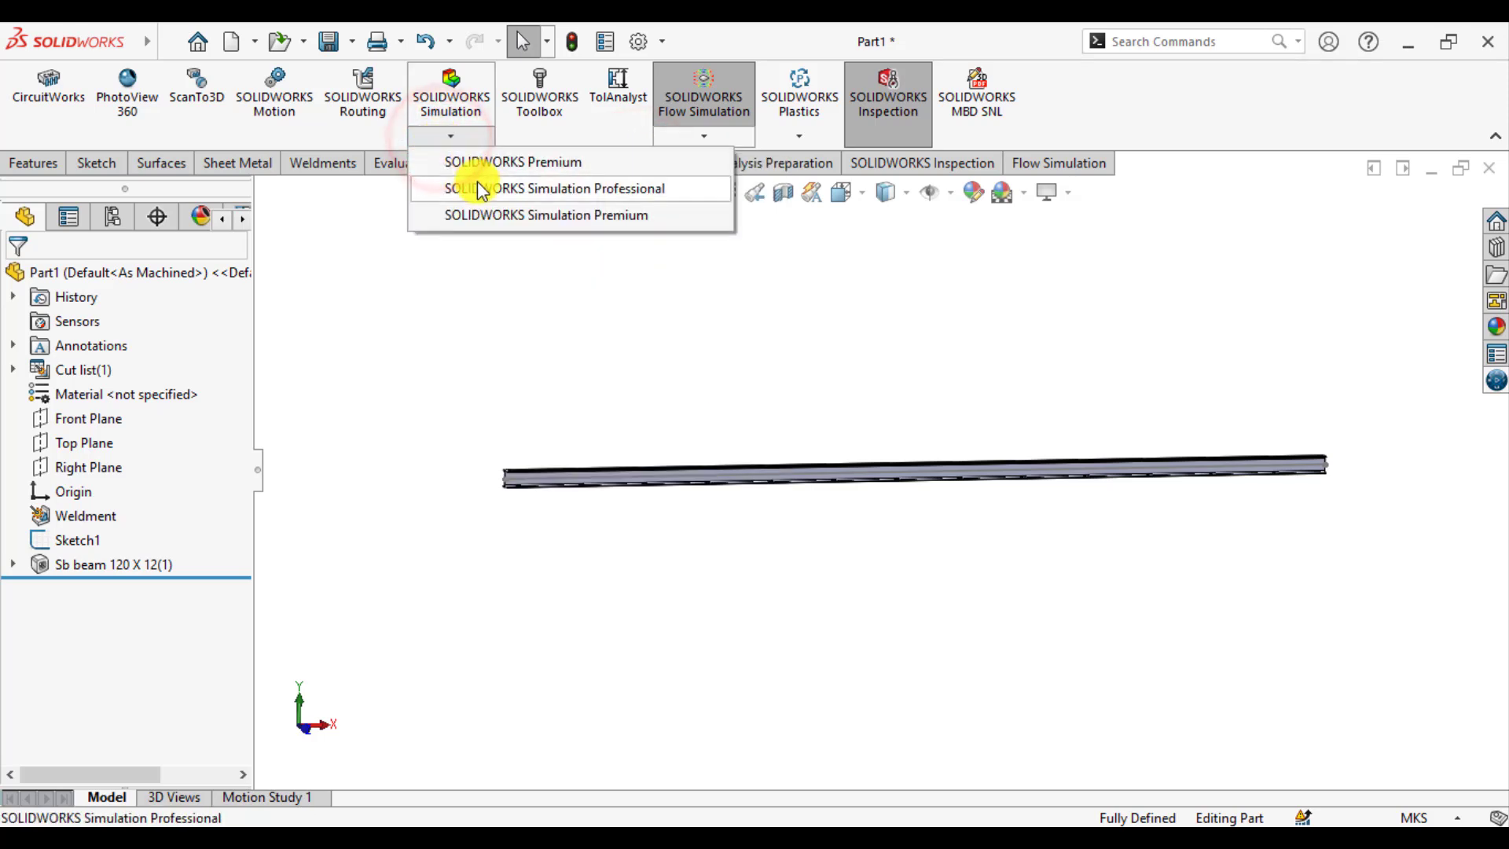
{"action": "left_click", "coordinate": [482, 216]}
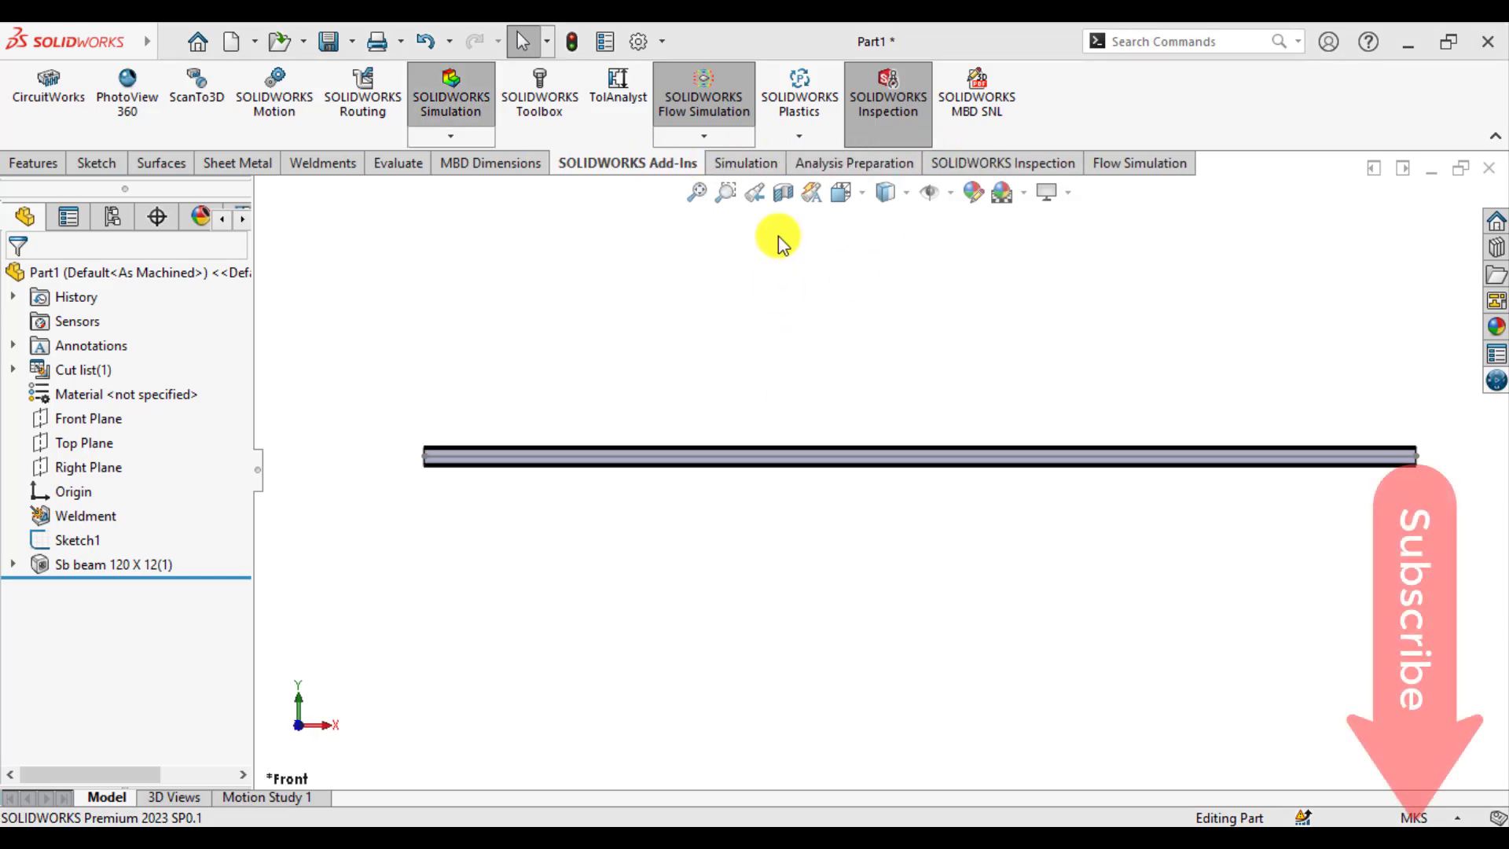
- Create a new static simulation study named "Non unform UDL on Beam"
{"action": "left_click", "coordinate": [752, 166]}
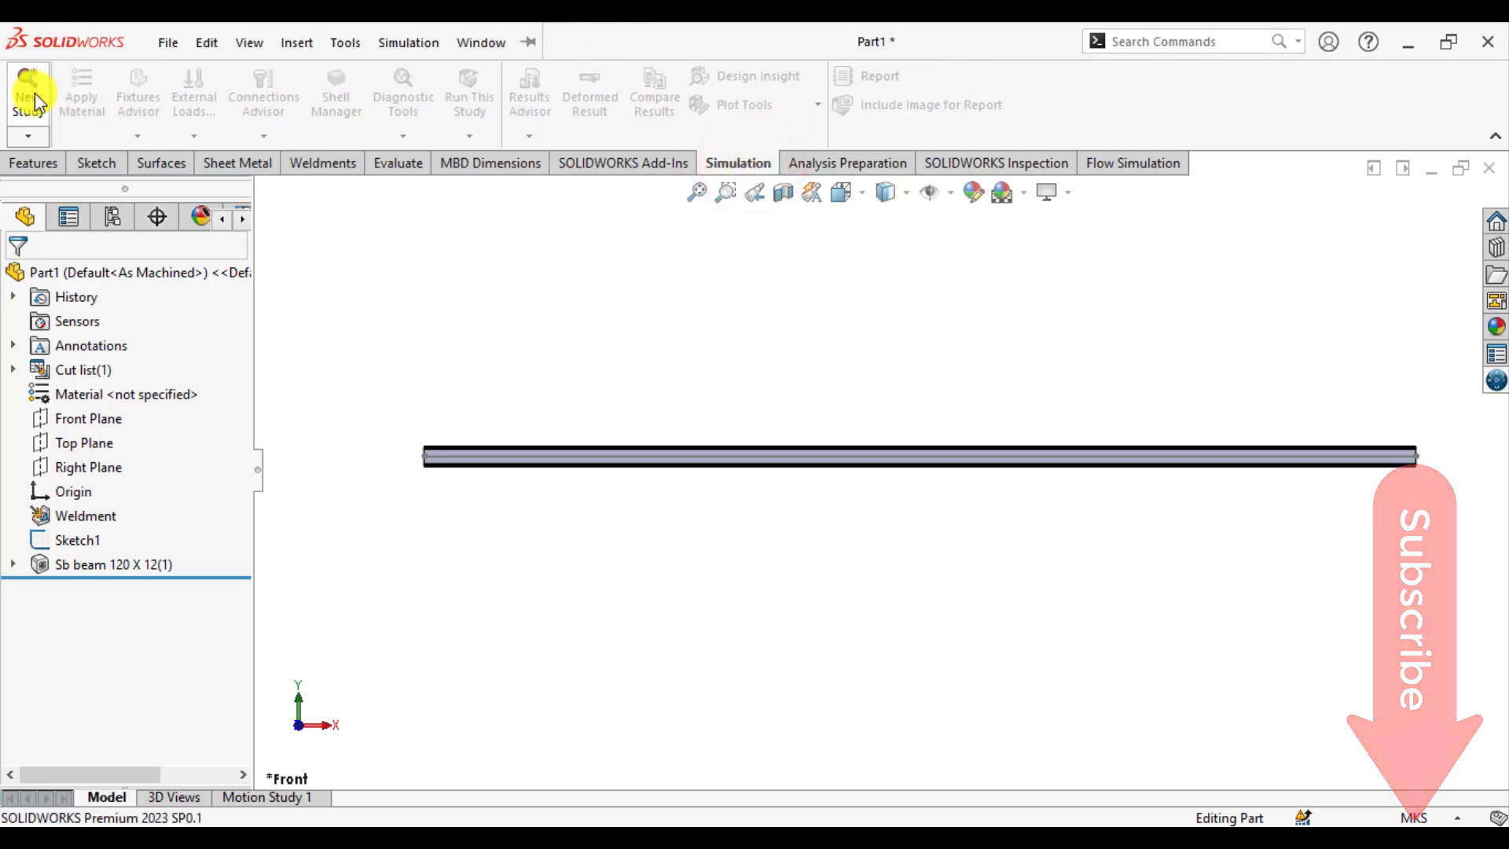
{"action": "left_click", "coordinate": [35, 92]}
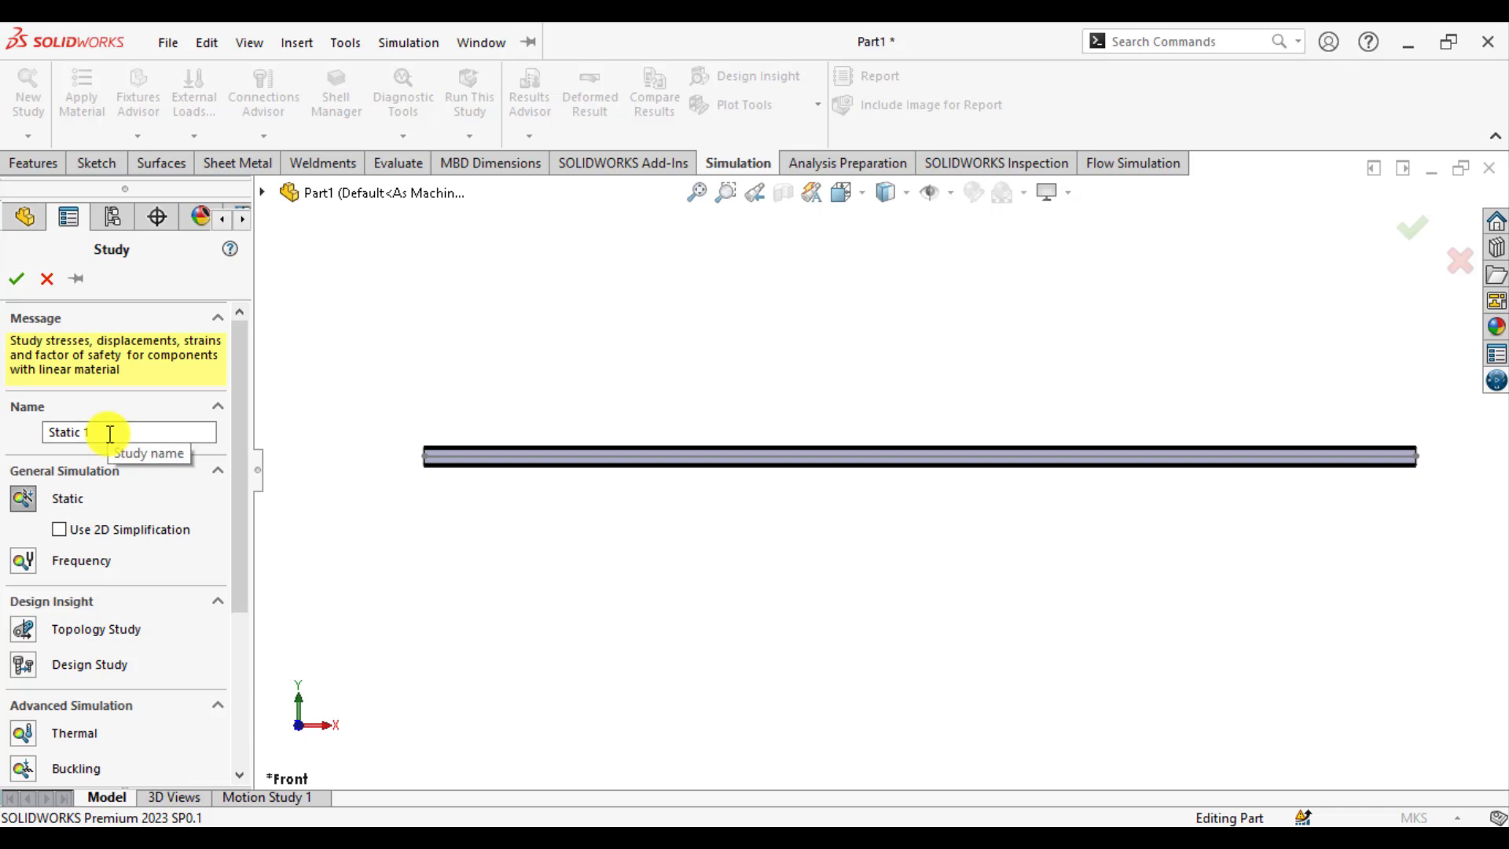
{"action": "left_click_drag", "start_coordinate": [110, 433], "coordinate": [40, 431]}
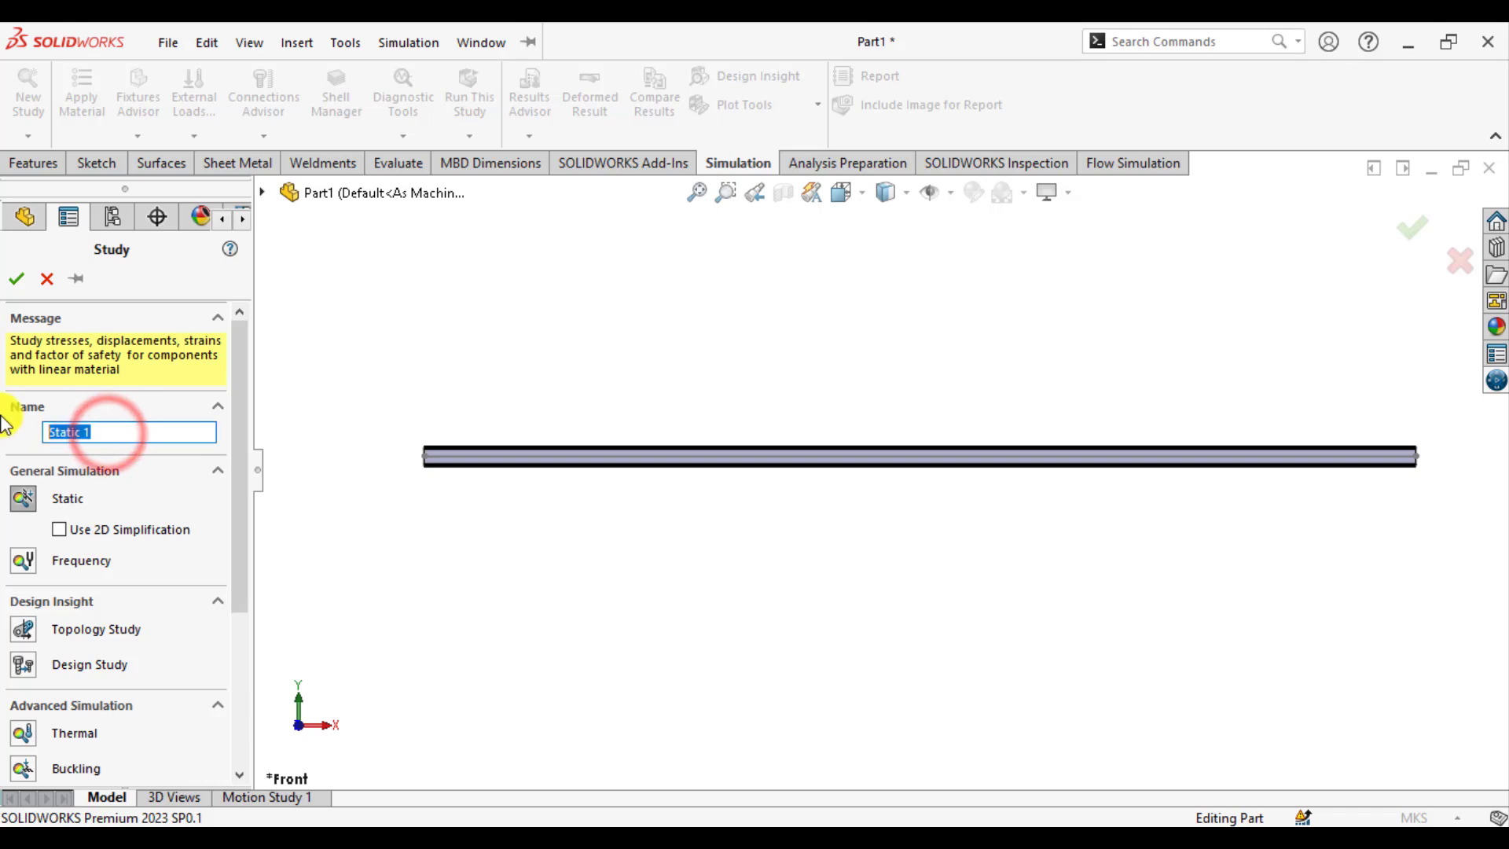
{"action": "type", "text": "Non unform UDL on Beam"}
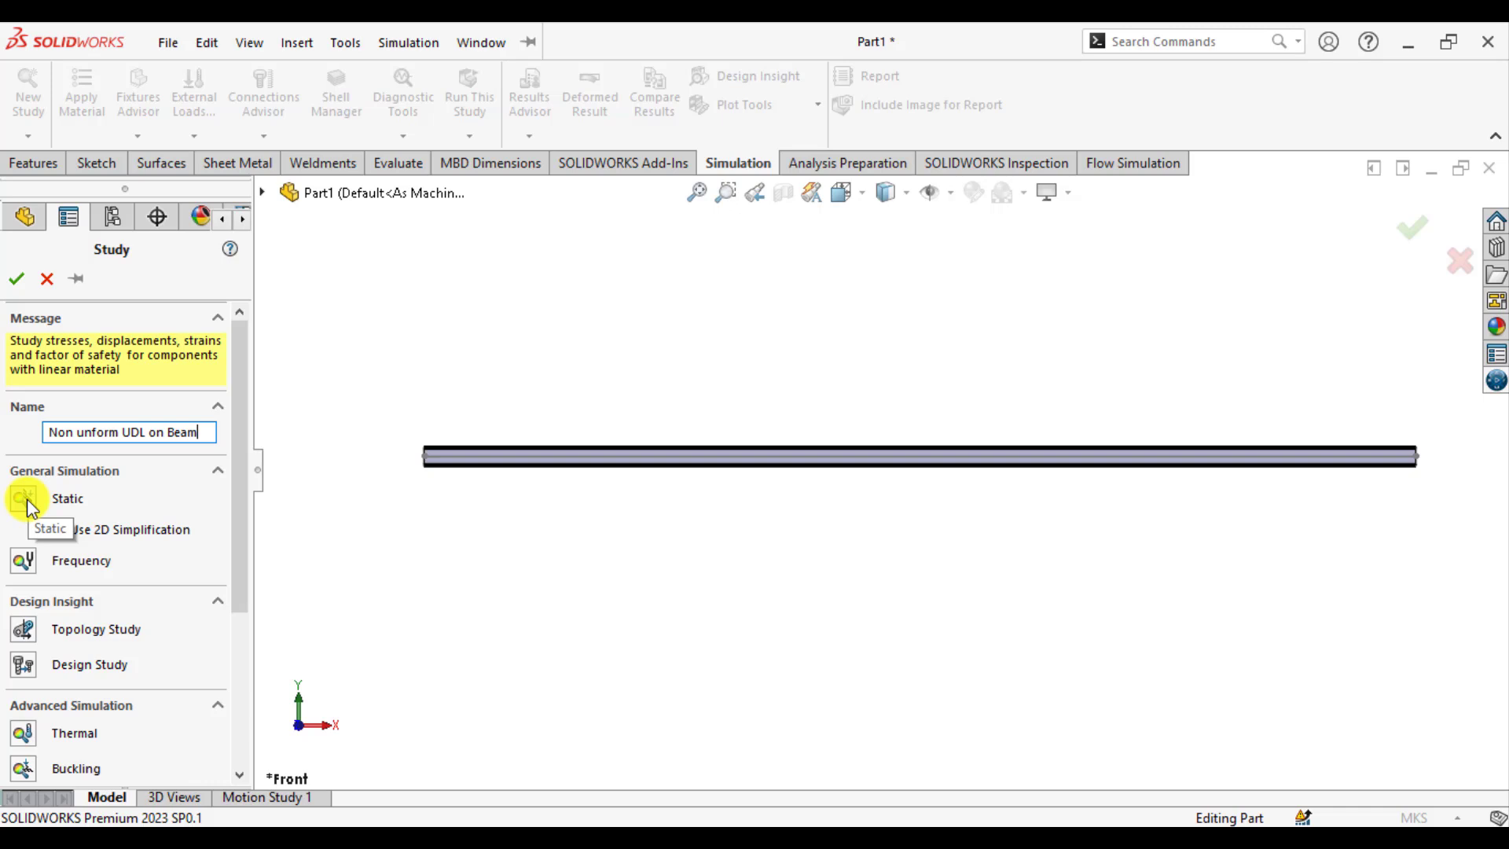
{"action": "left_click", "coordinate": [17, 278]}
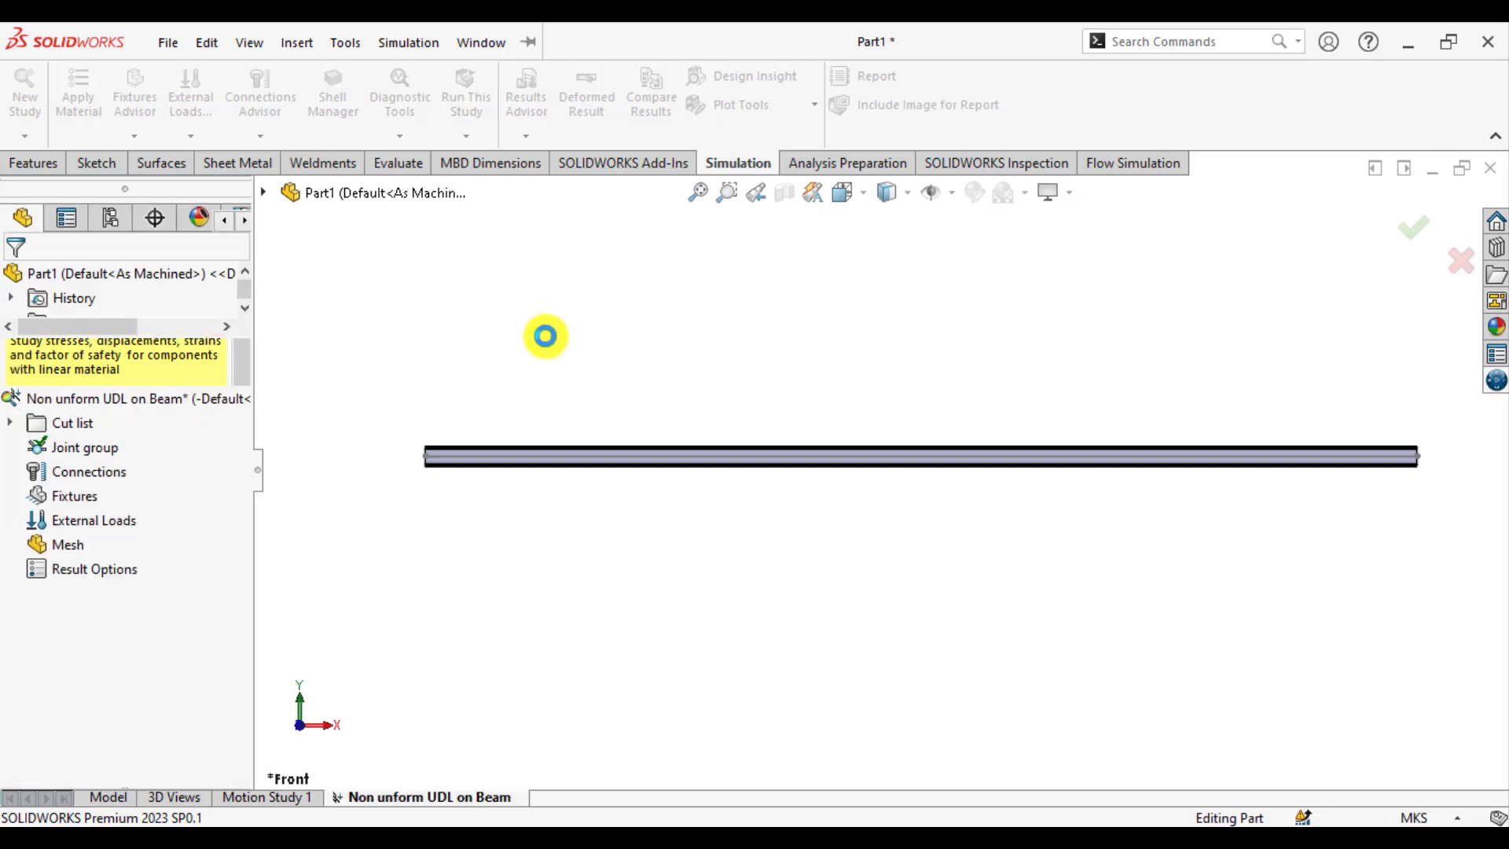
- Check the element type and end connections in the beam body's definition in the study's cut list
{"action": "left_click", "coordinate": [9, 424]}
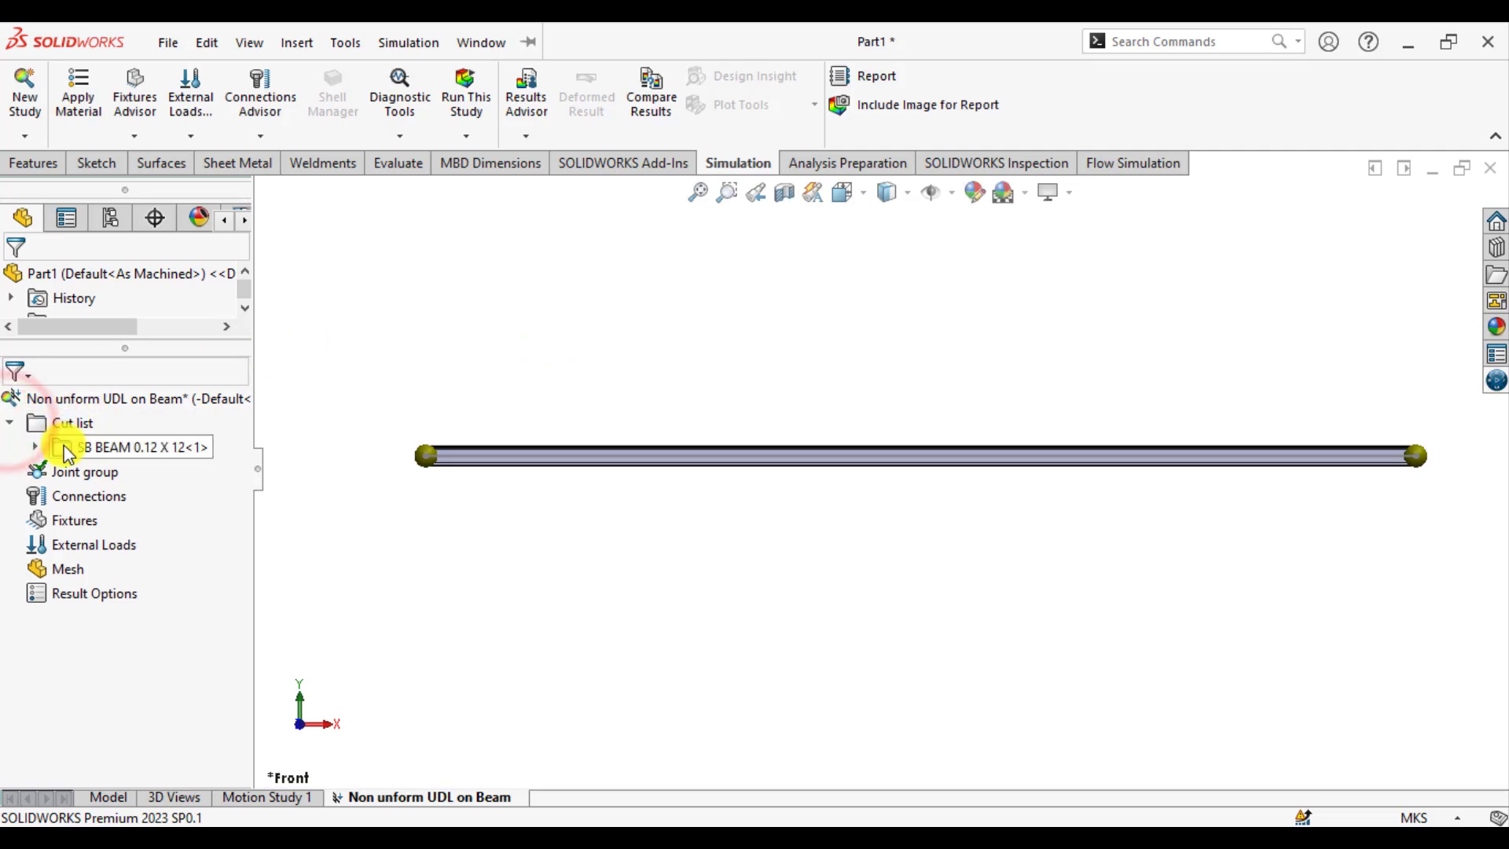
{"action": "left_click", "coordinate": [36, 446]}
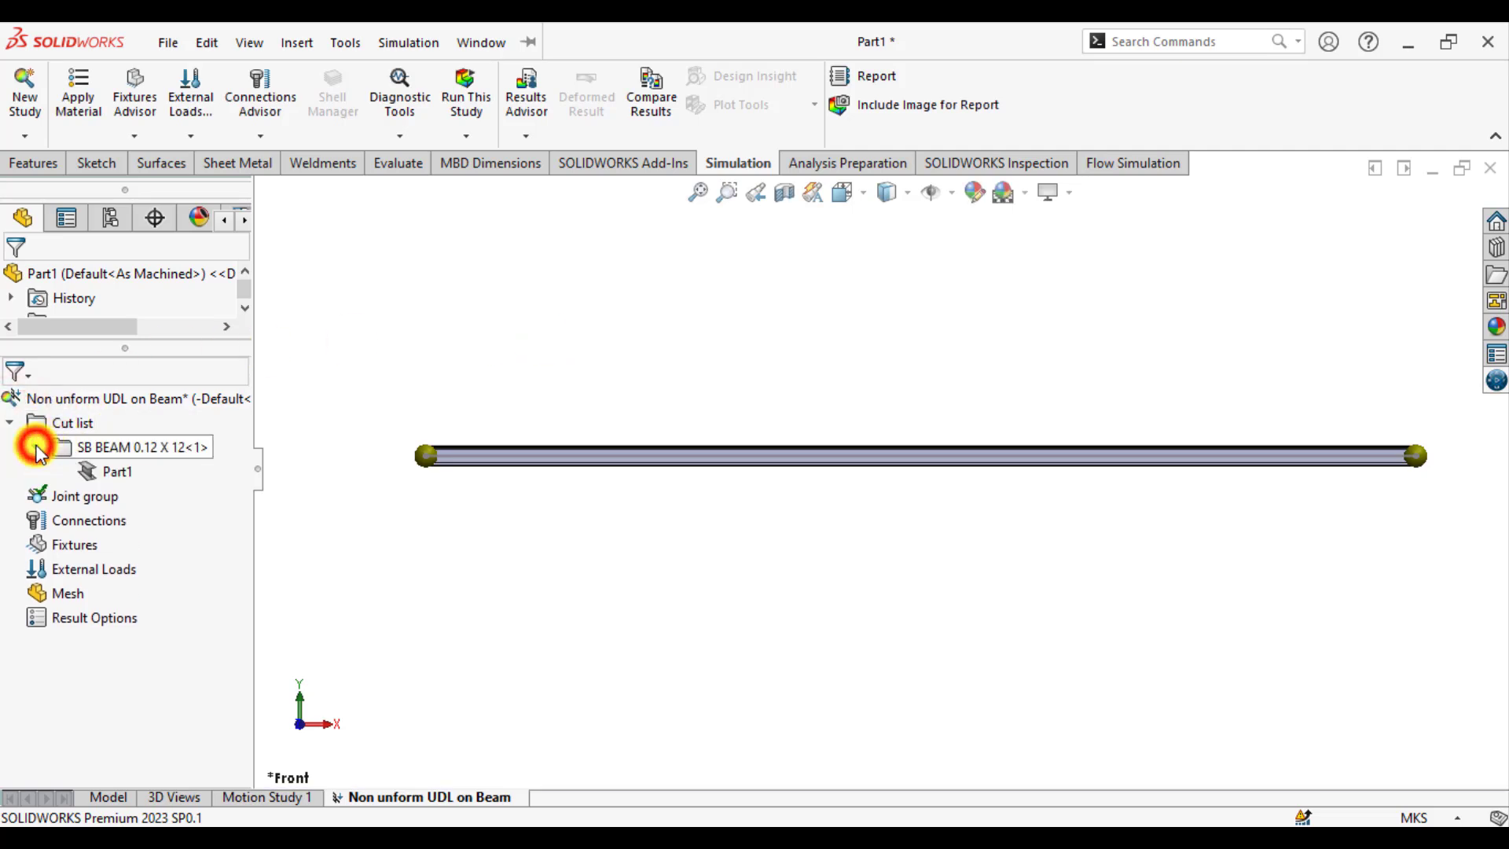
{"action": "right_click", "coordinate": [101, 473]}
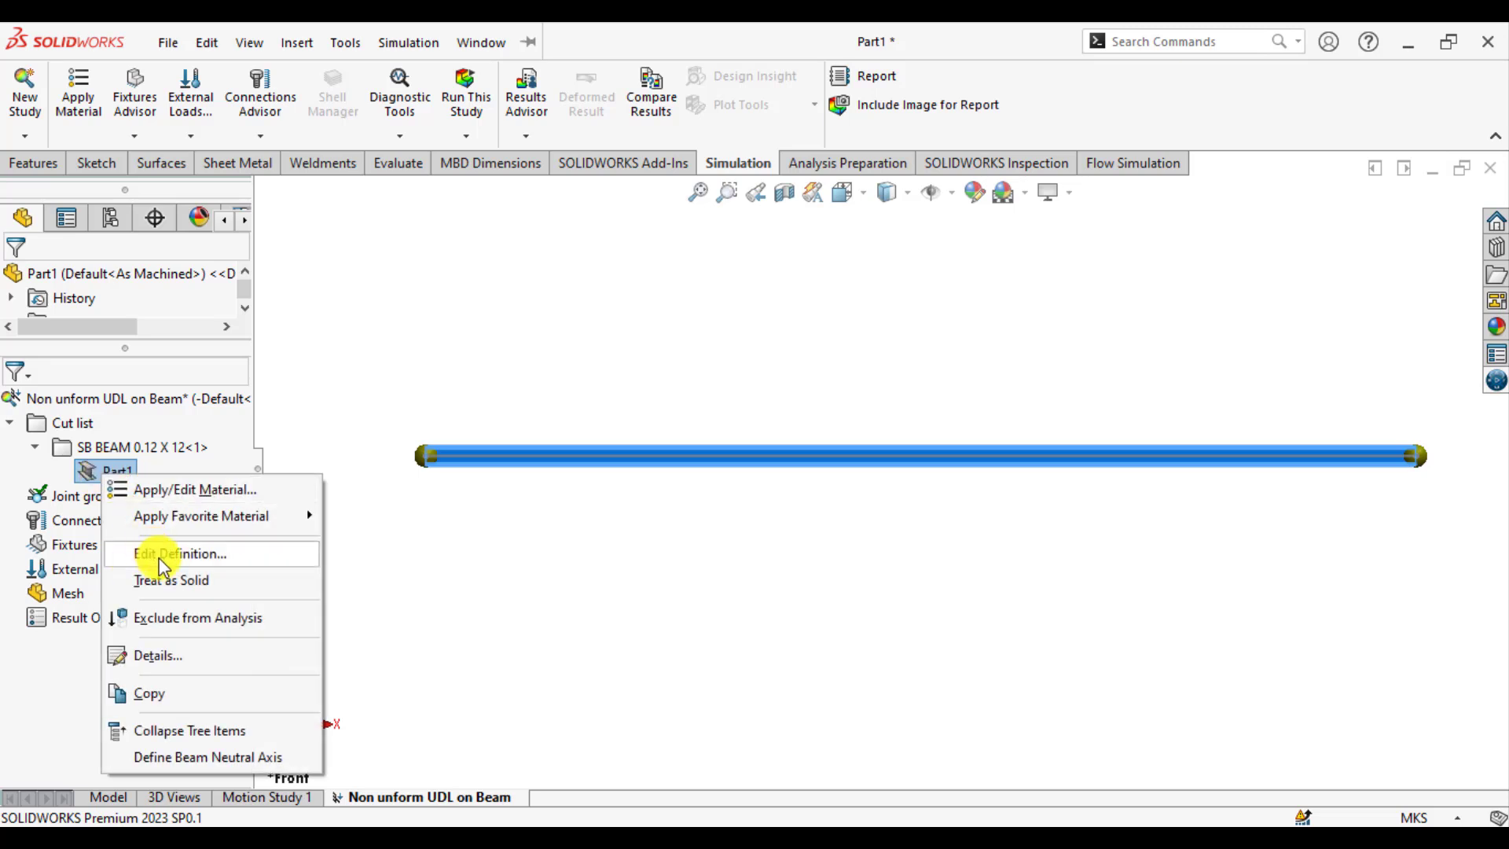
{"action": "left_click", "coordinate": [160, 555]}
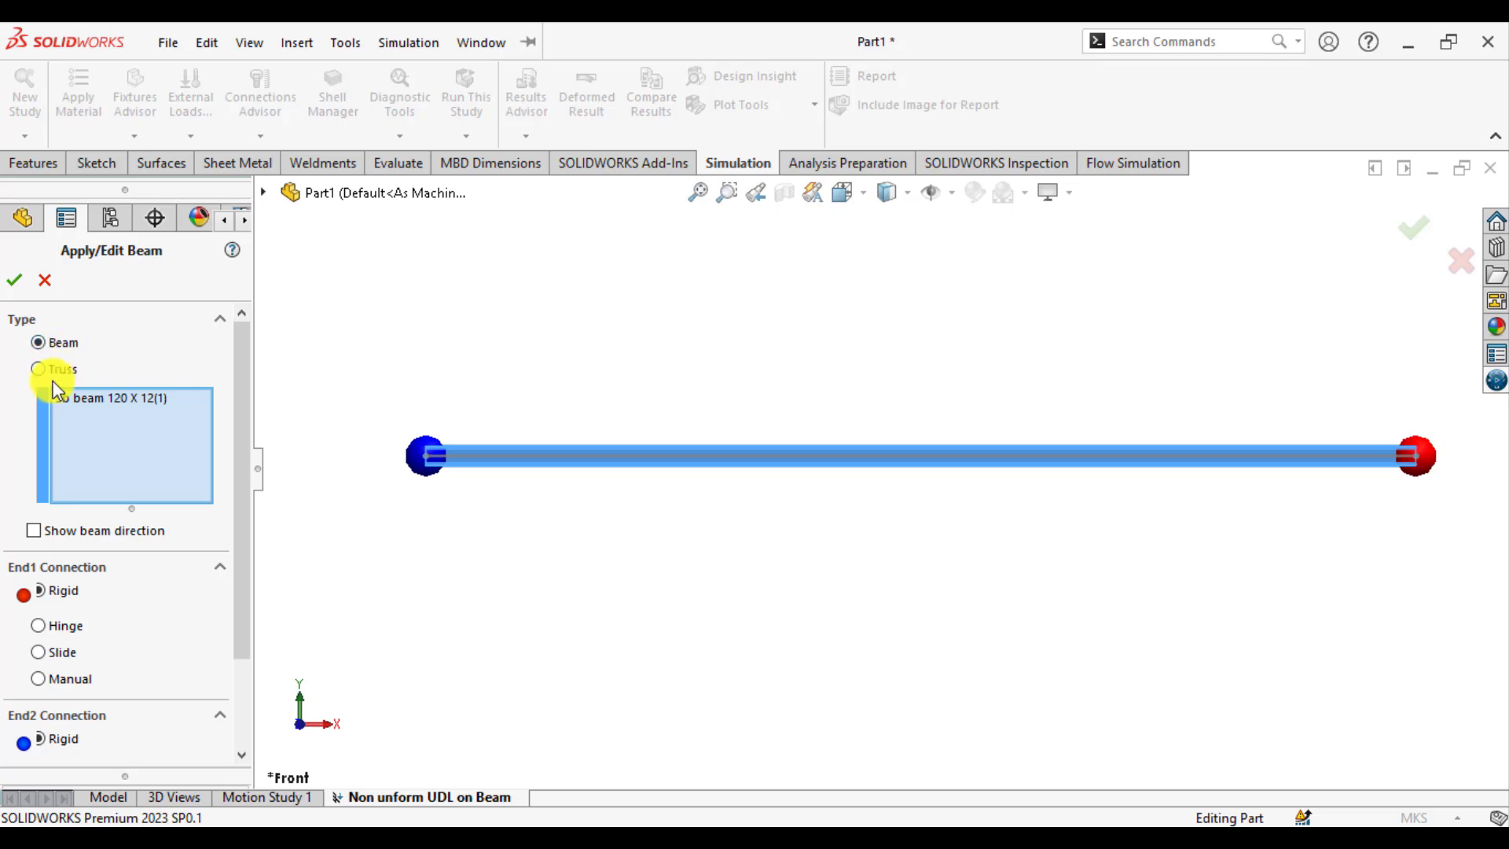
{"action": "left_click", "coordinate": [14, 279]}
{"action": "left_click", "coordinate": [613, 339]}
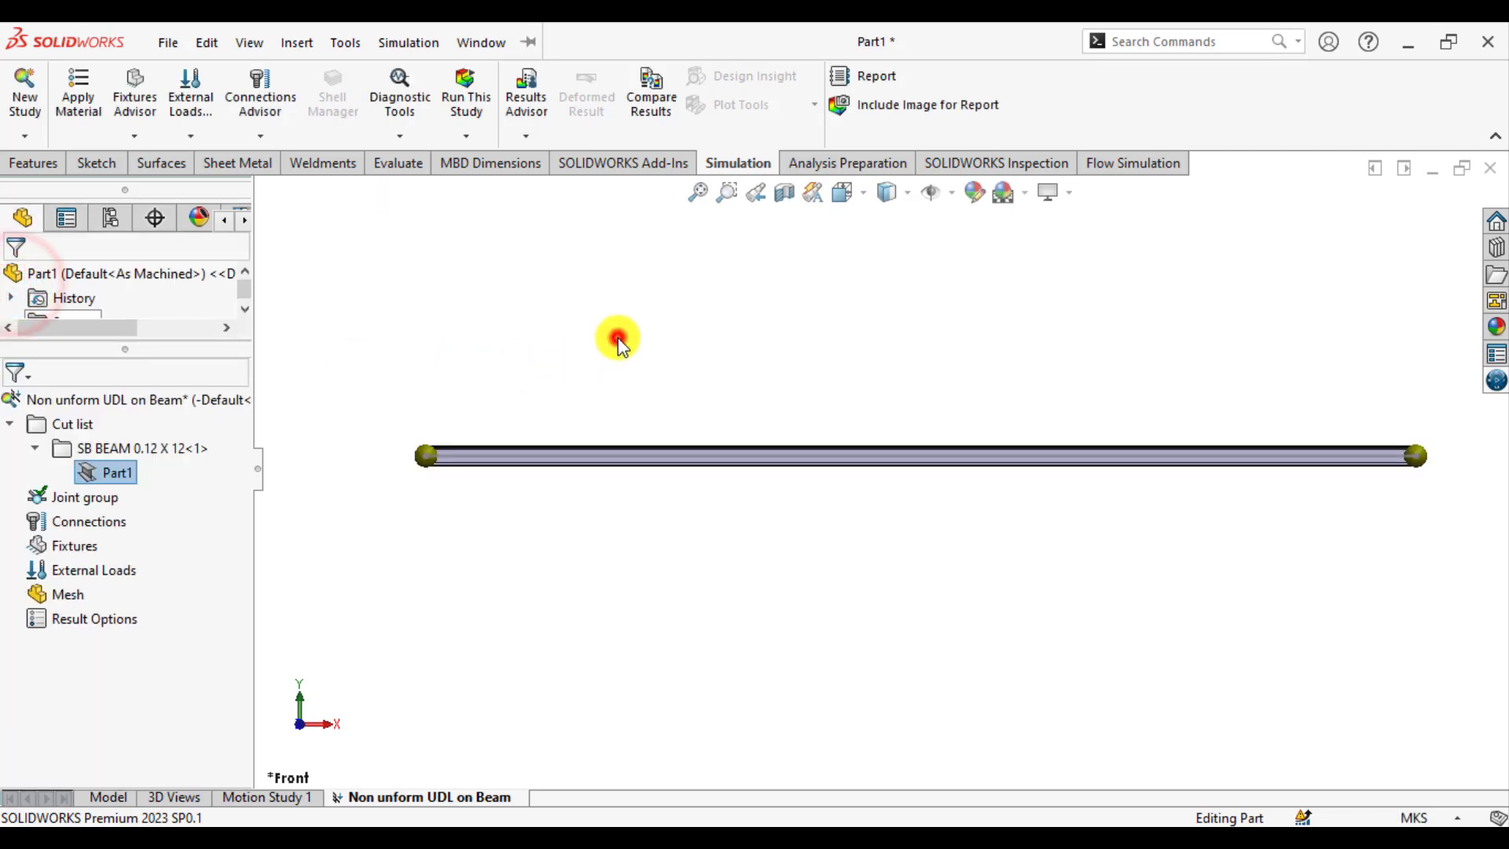
- Apply the Alloy Steel material to the beam body in the study's cut list
{"action": "right_click", "coordinate": [108, 474]}
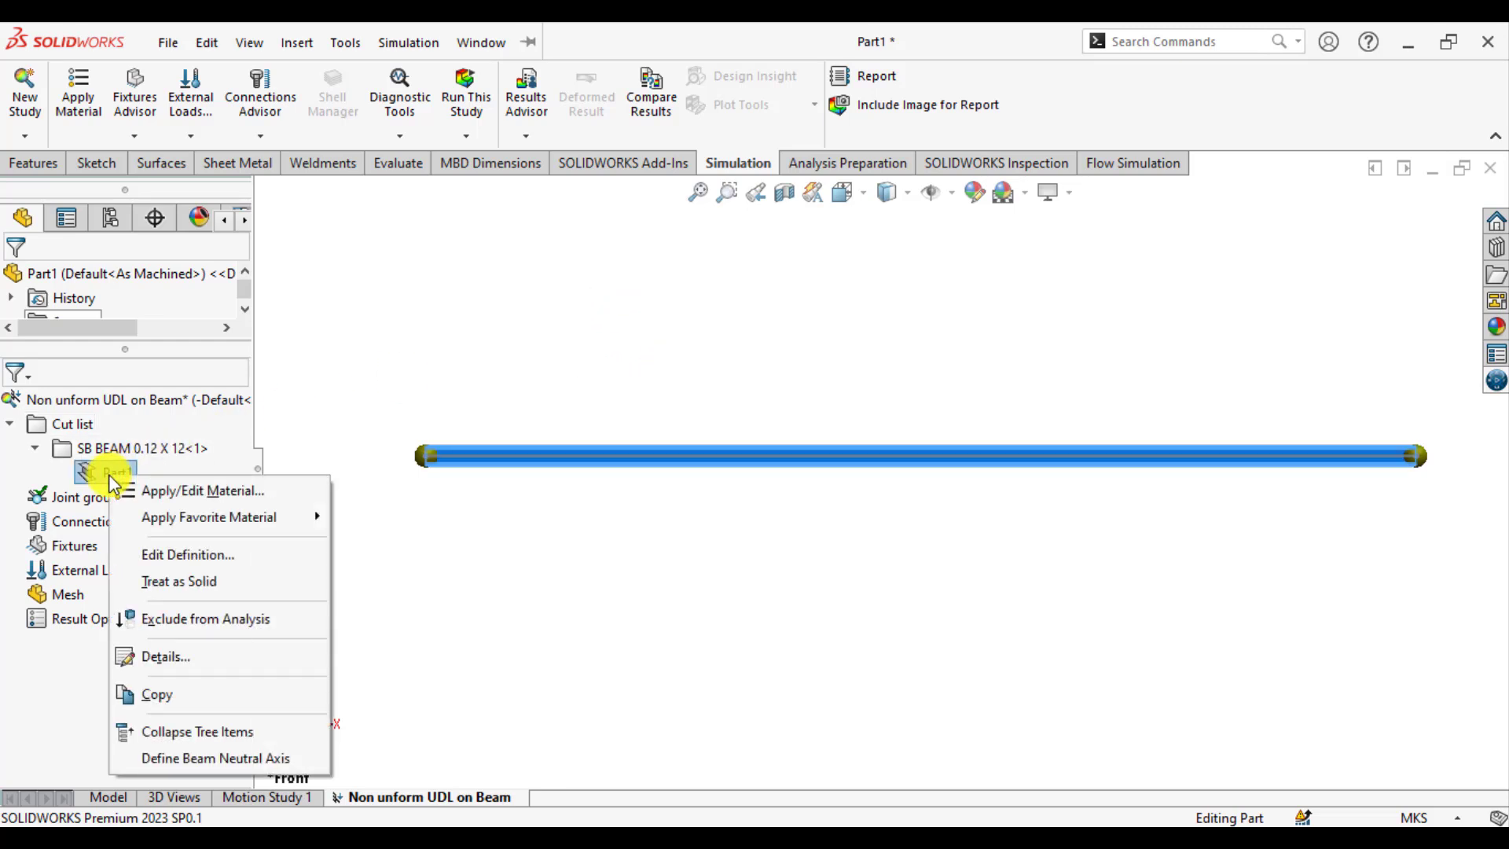
{"action": "mouse_move", "coordinate": [308, 517]}
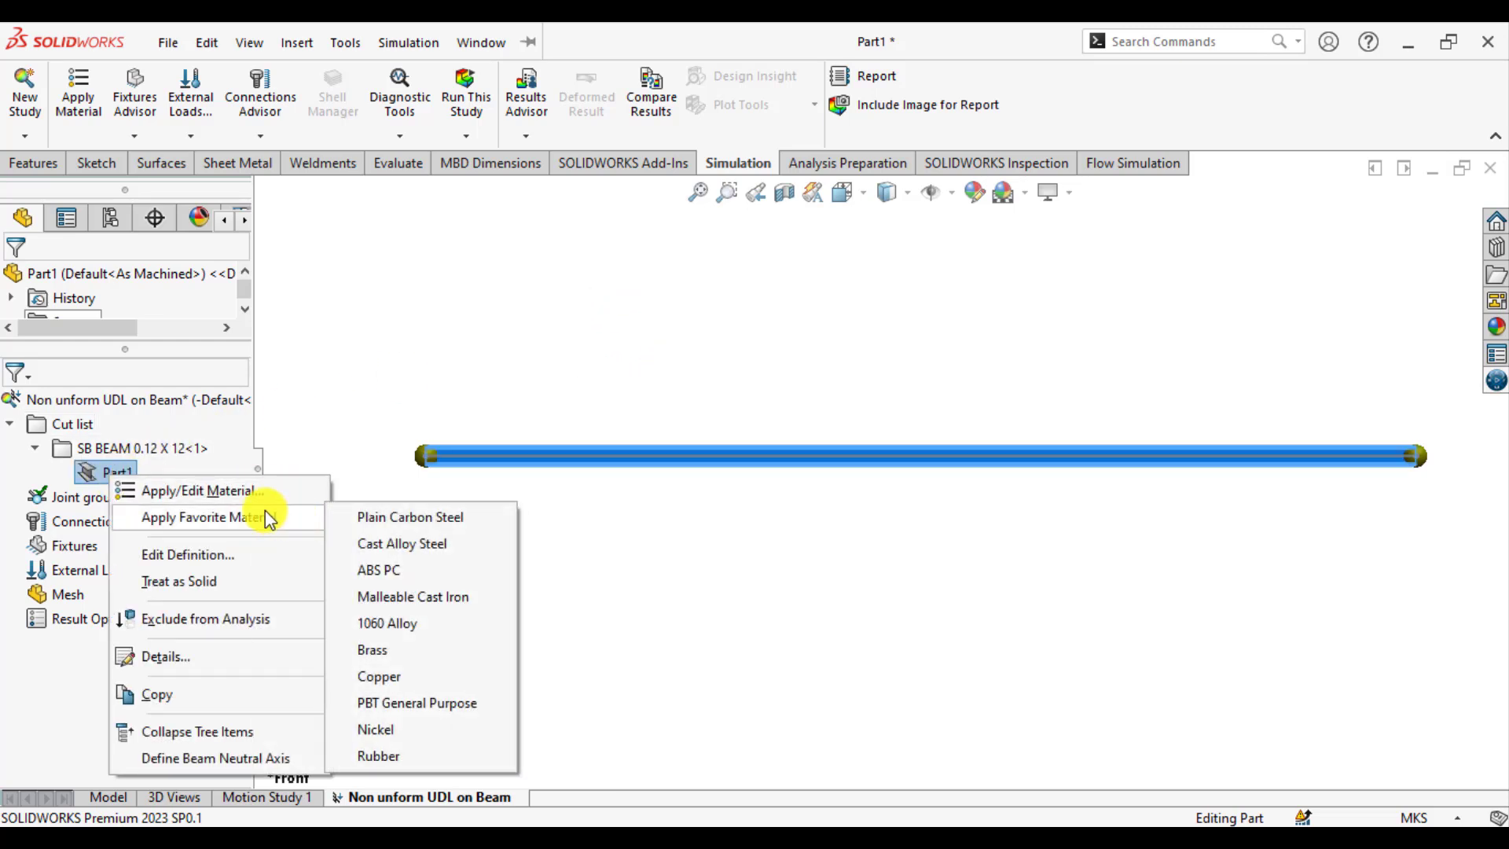
{"action": "left_click", "coordinate": [236, 488]}
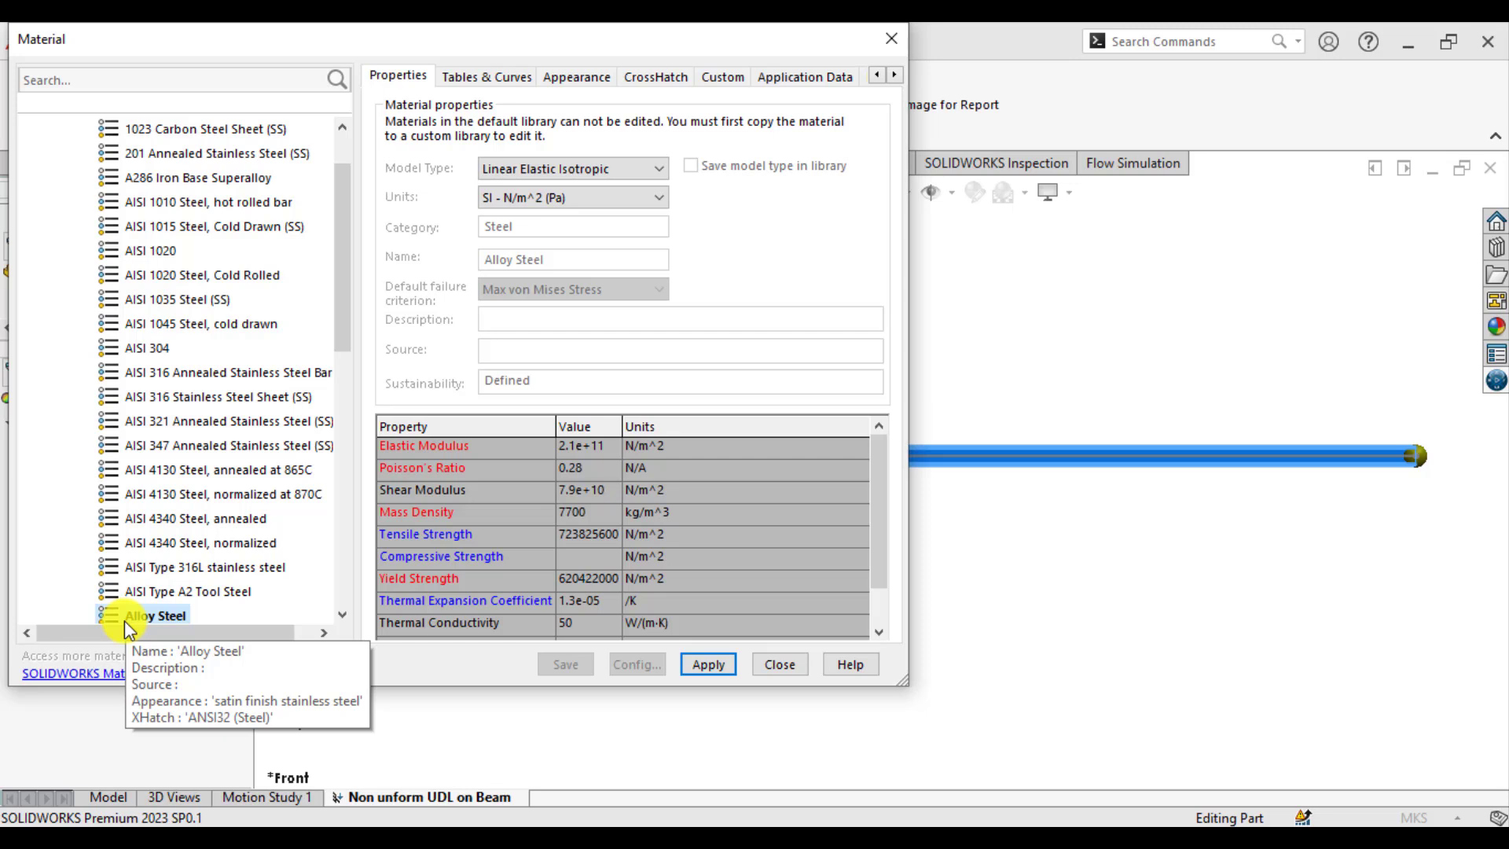
{"action": "left_click", "coordinate": [148, 615]}
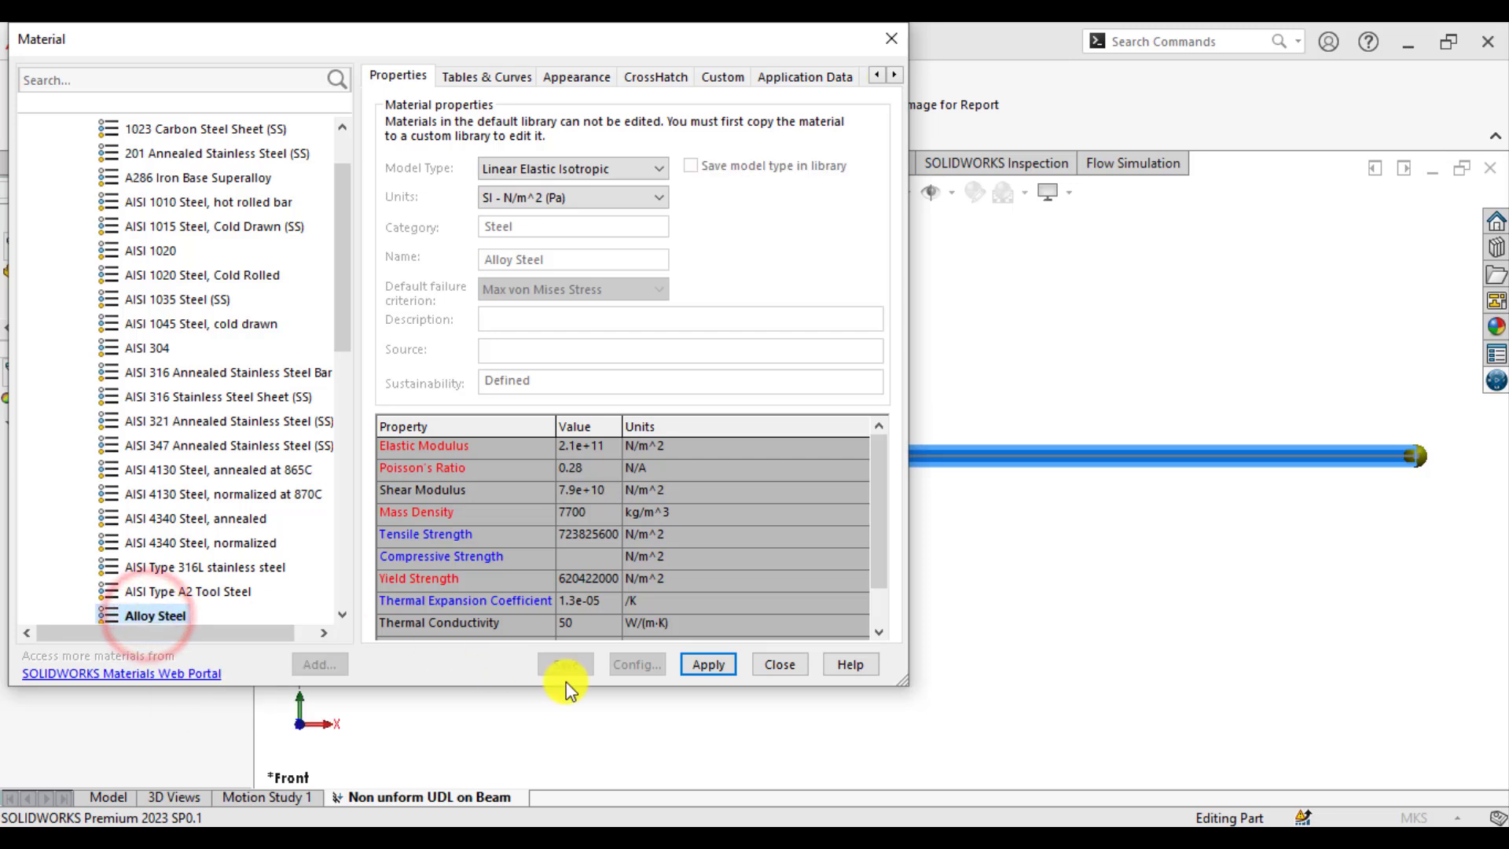
{"action": "left_click", "coordinate": [711, 666]}
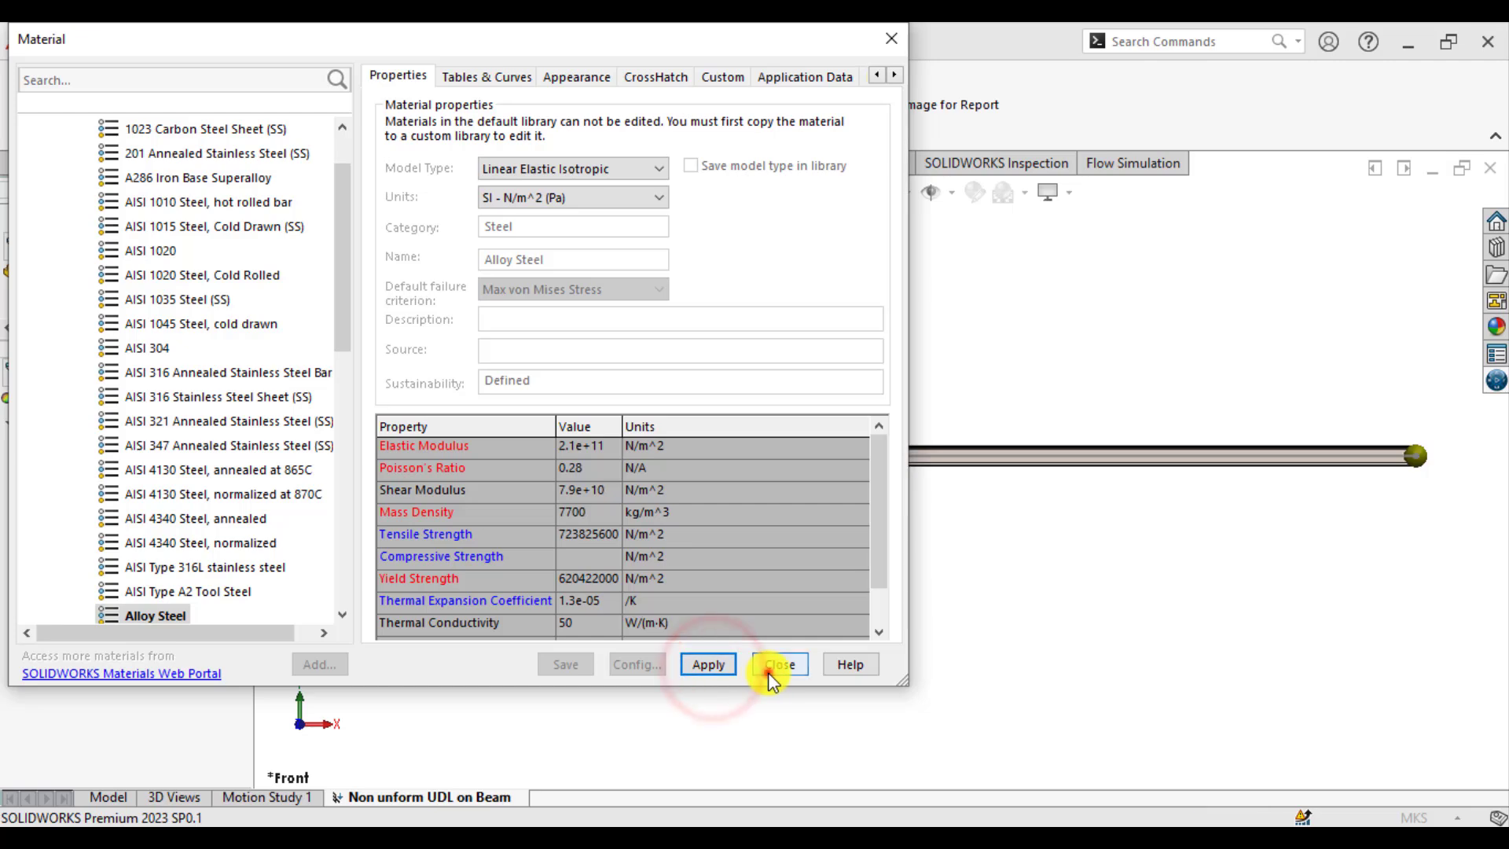
{"action": "left_click", "coordinate": [767, 669]}
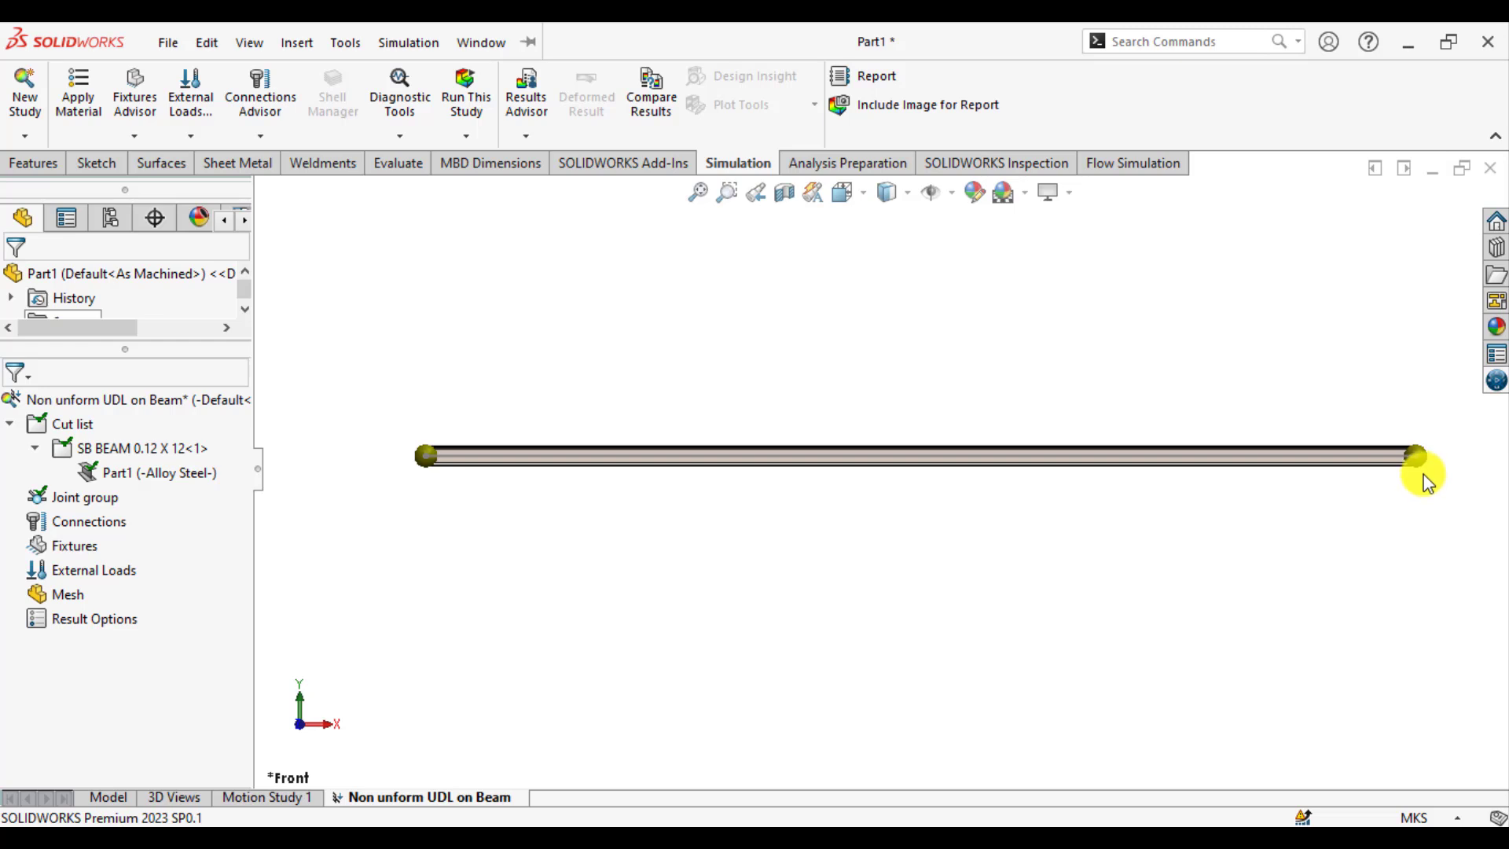
- Add a Fixed Geometry fixture to the joint at the beam's left end
{"action": "right_click", "coordinate": [43, 550]}
{"action": "left_click", "coordinate": [71, 596]}
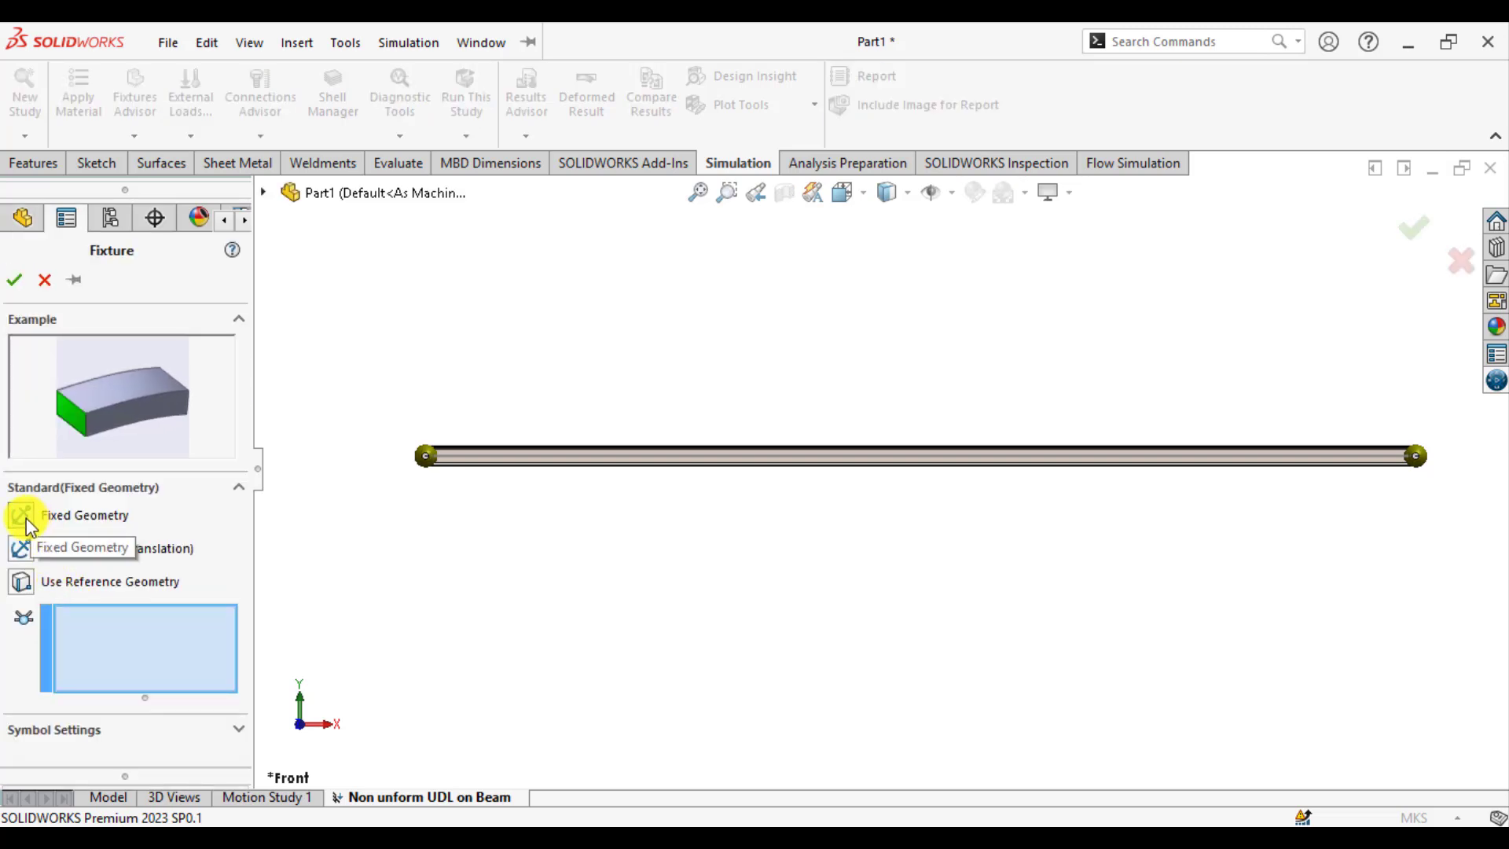
{"action": "left_click", "coordinate": [425, 456]}
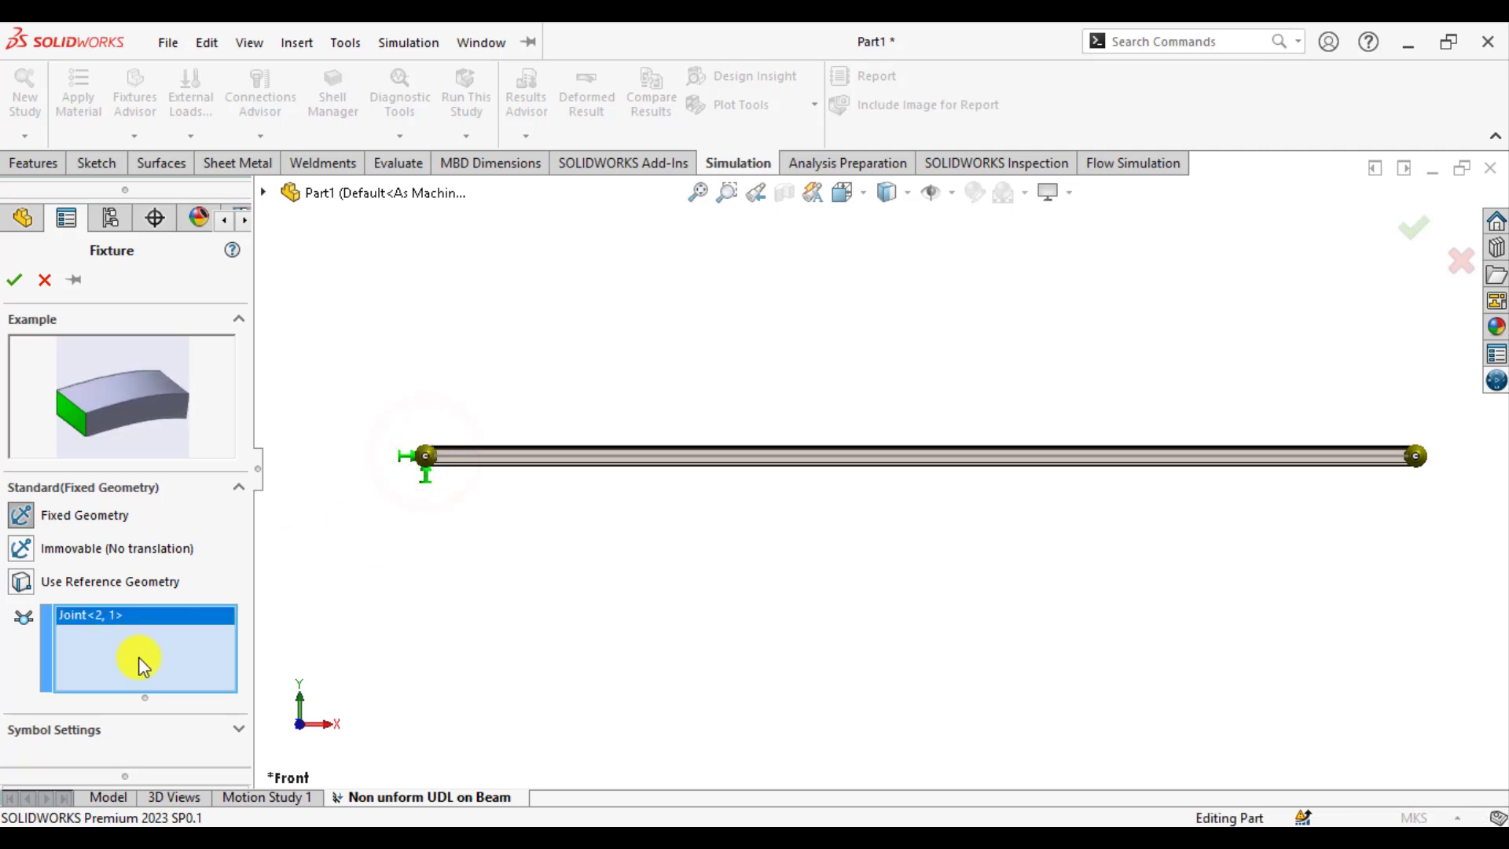
{"action": "left_click", "coordinate": [11, 280]}
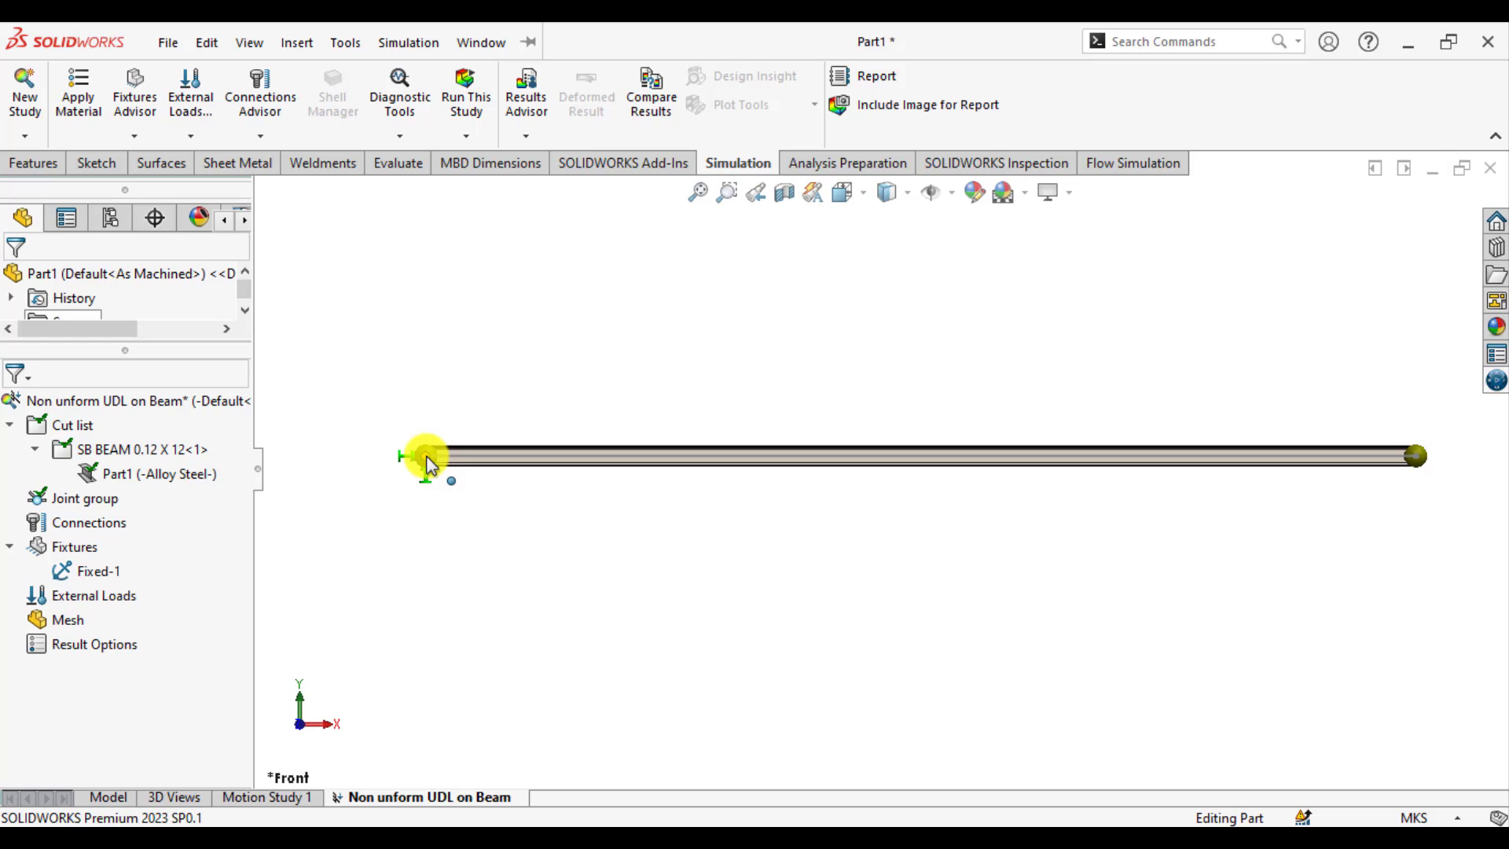
{"action": "left_click", "coordinate": [429, 462]}
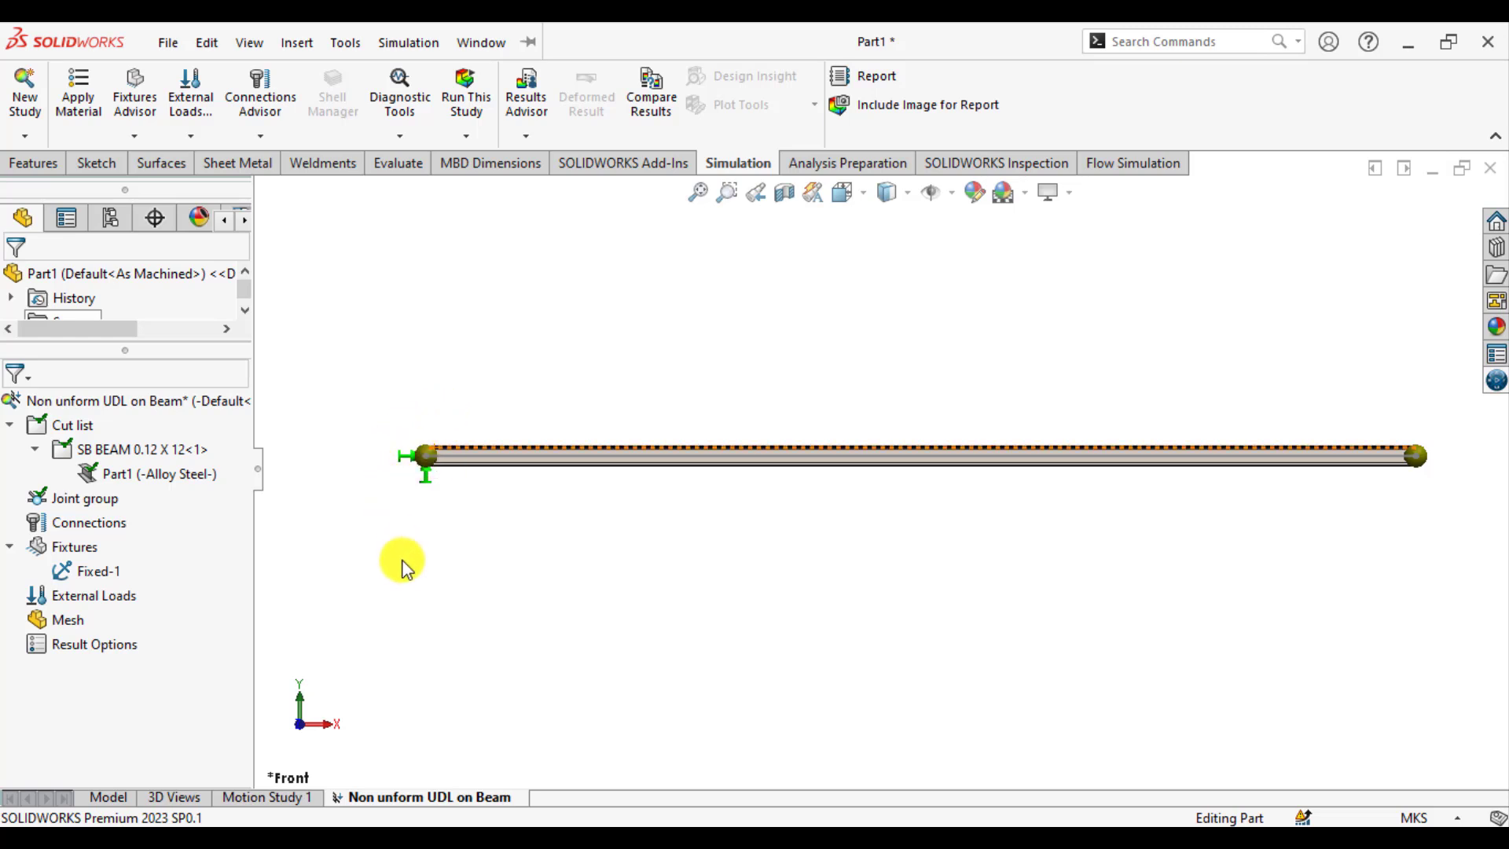
{"action": "left_click", "coordinate": [536, 585]}
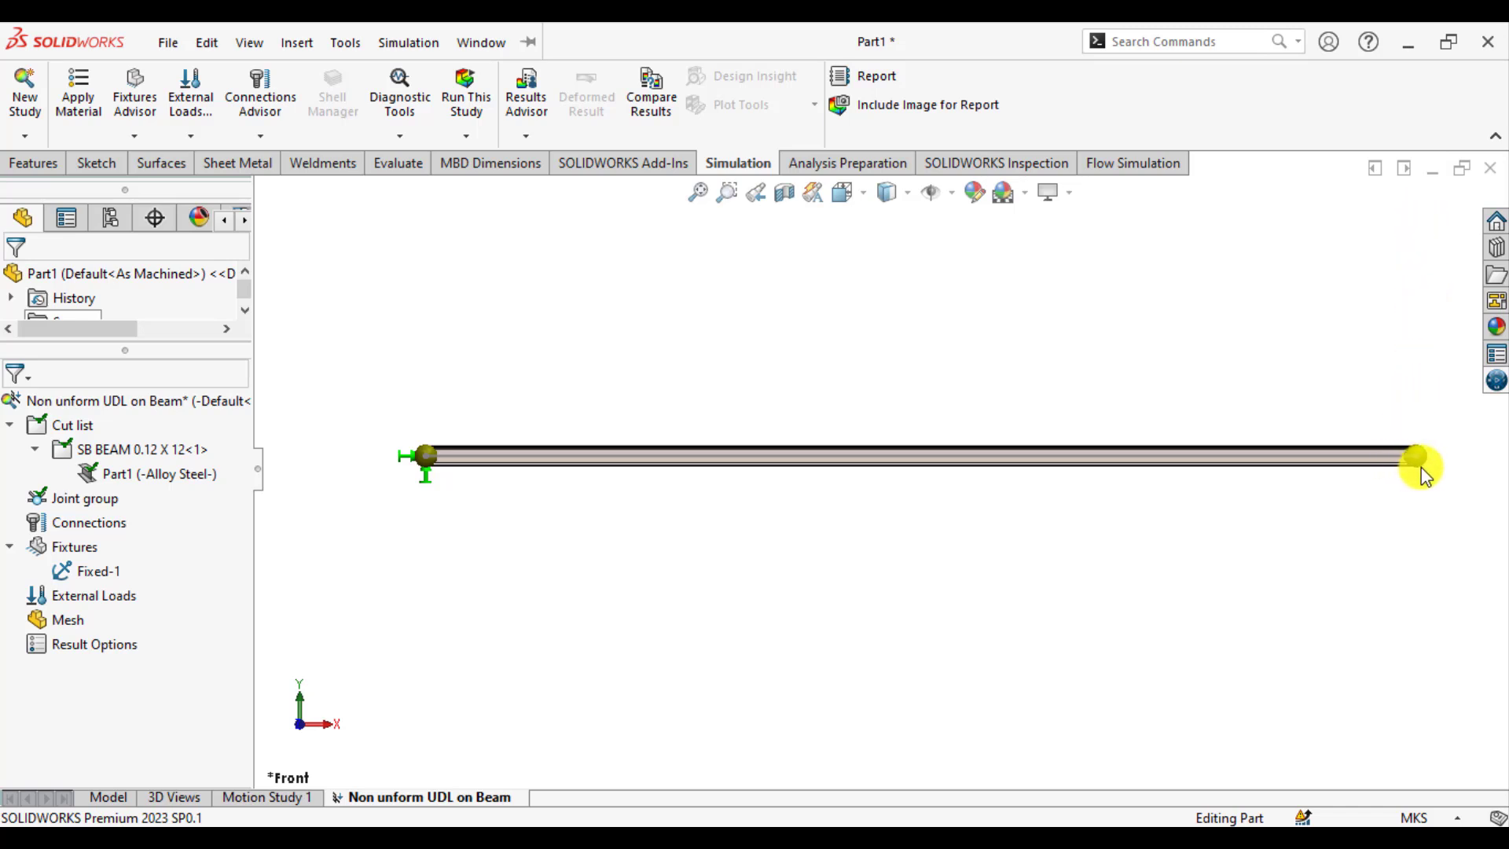
- Start a Force/Torque load on the whole sb beam member, with the Front Plane as the direction reference
{"action": "right_click", "coordinate": [75, 599]}
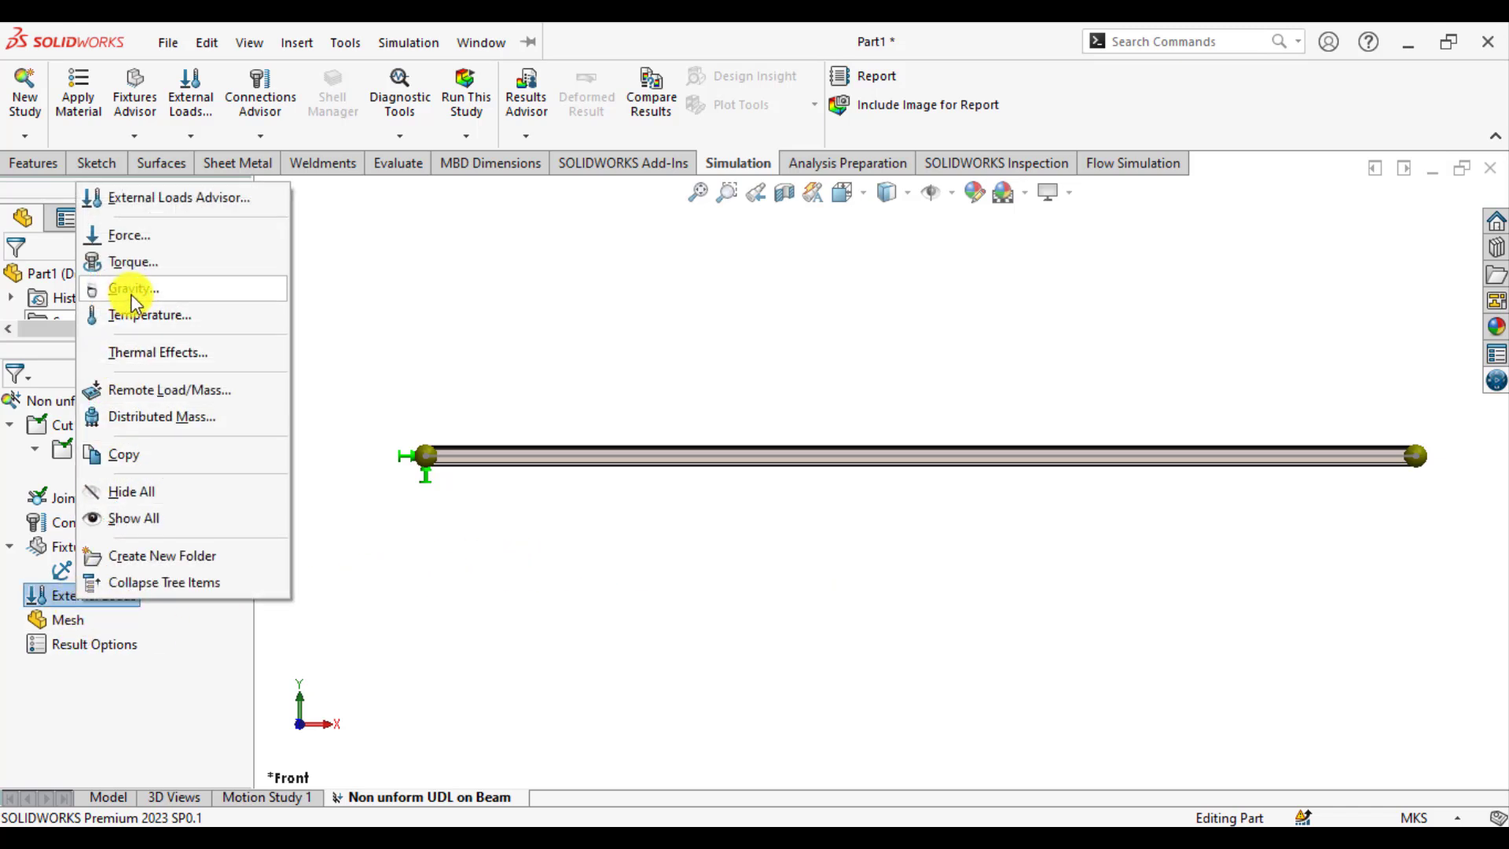
{"action": "left_click", "coordinate": [135, 264]}
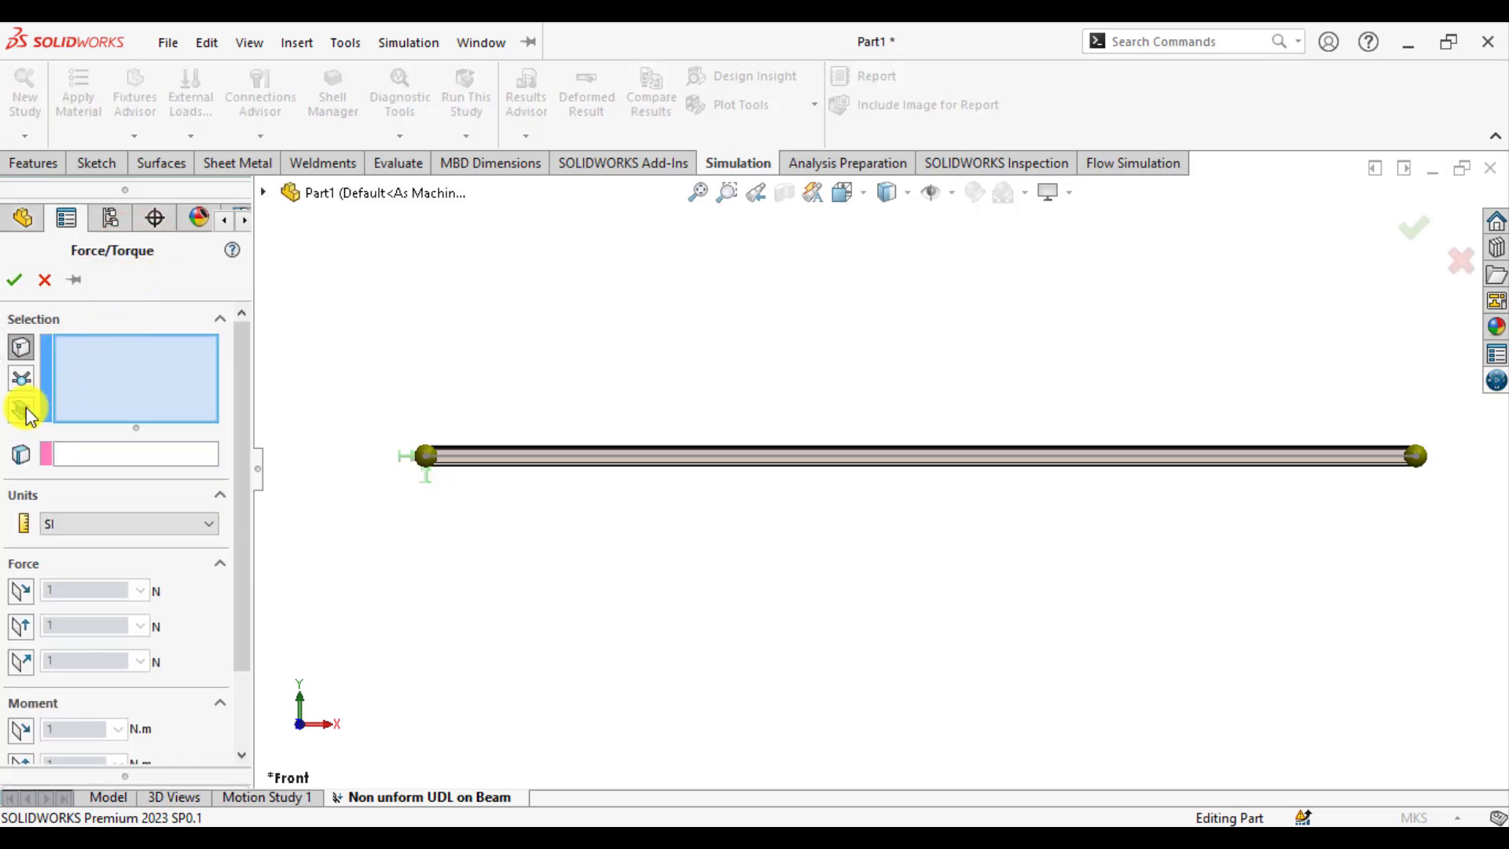
{"action": "left_click", "coordinate": [22, 407]}
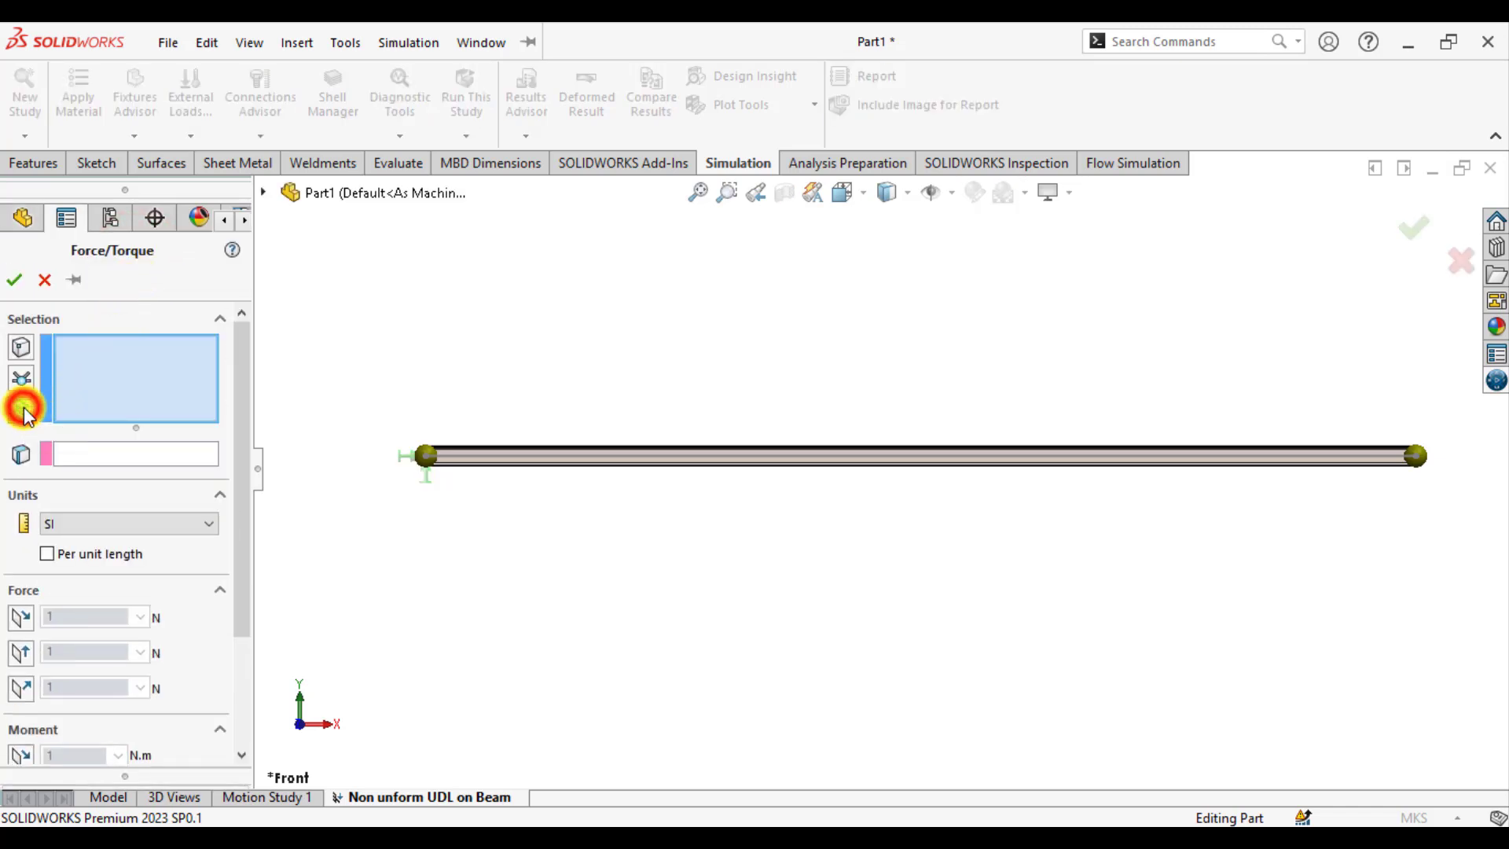
{"action": "left_click", "coordinate": [653, 459]}
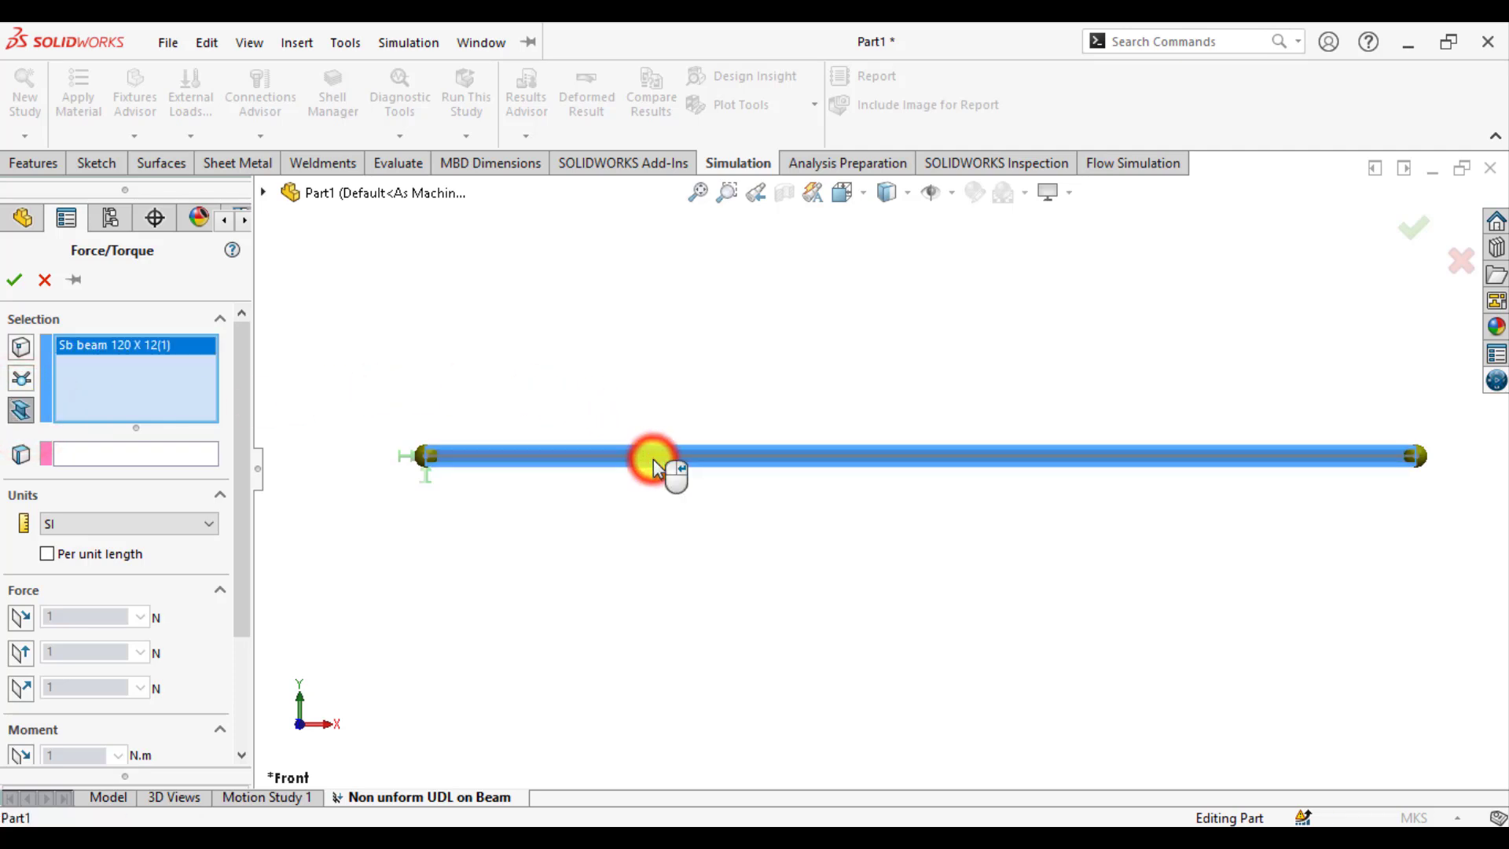
{"action": "left_click", "coordinate": [107, 455]}
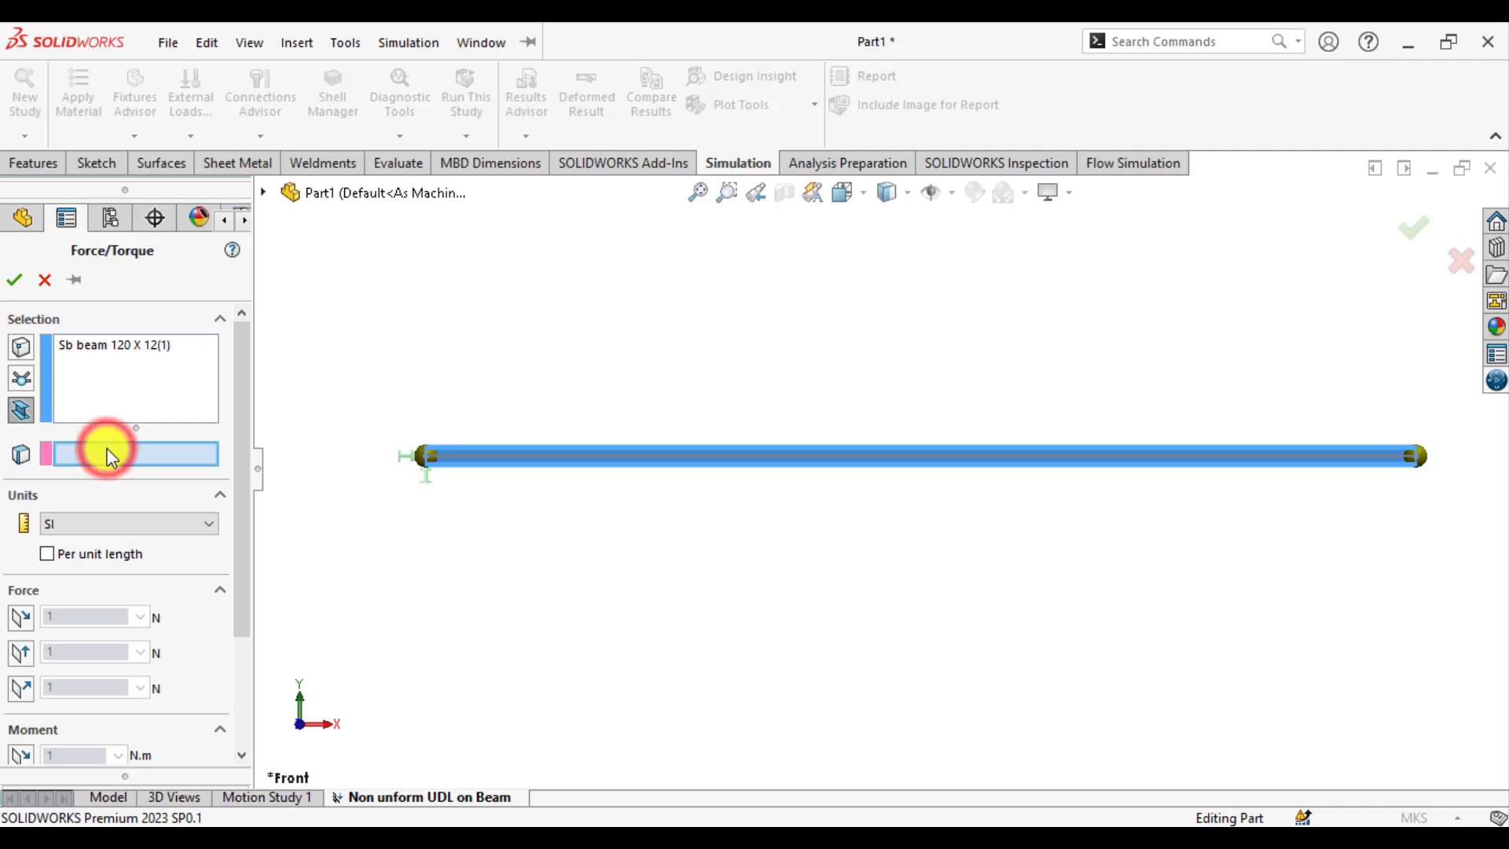
{"action": "left_click", "coordinate": [263, 191]}
{"action": "left_click", "coordinate": [336, 343]}
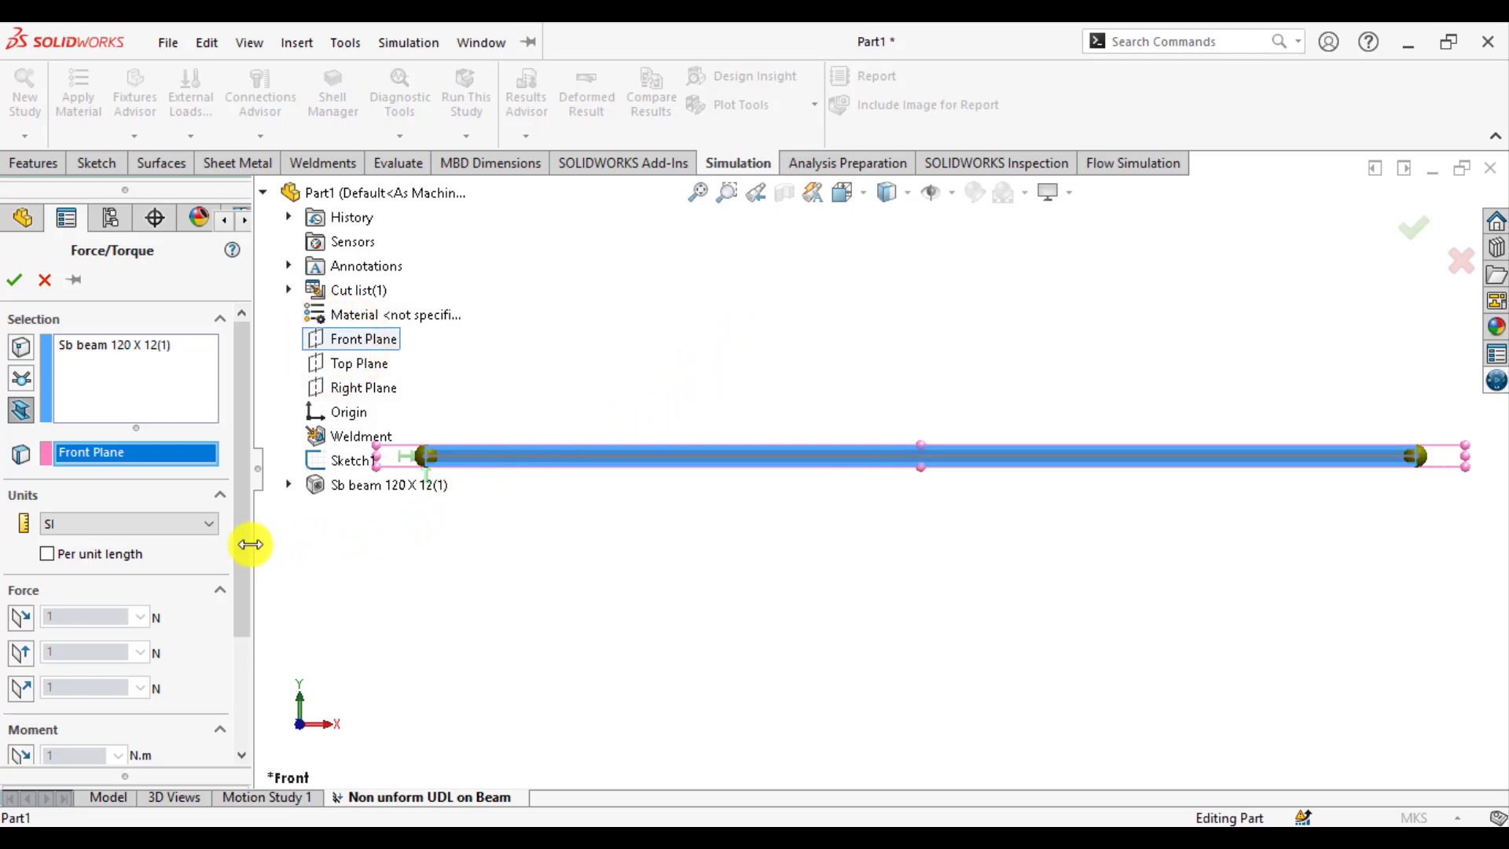
- Enable the force along plane direction 2 and reverse its direction so it acts downward on the beam
{"action": "left_click_drag", "start_coordinate": [245, 546], "coordinate": [242, 593]}
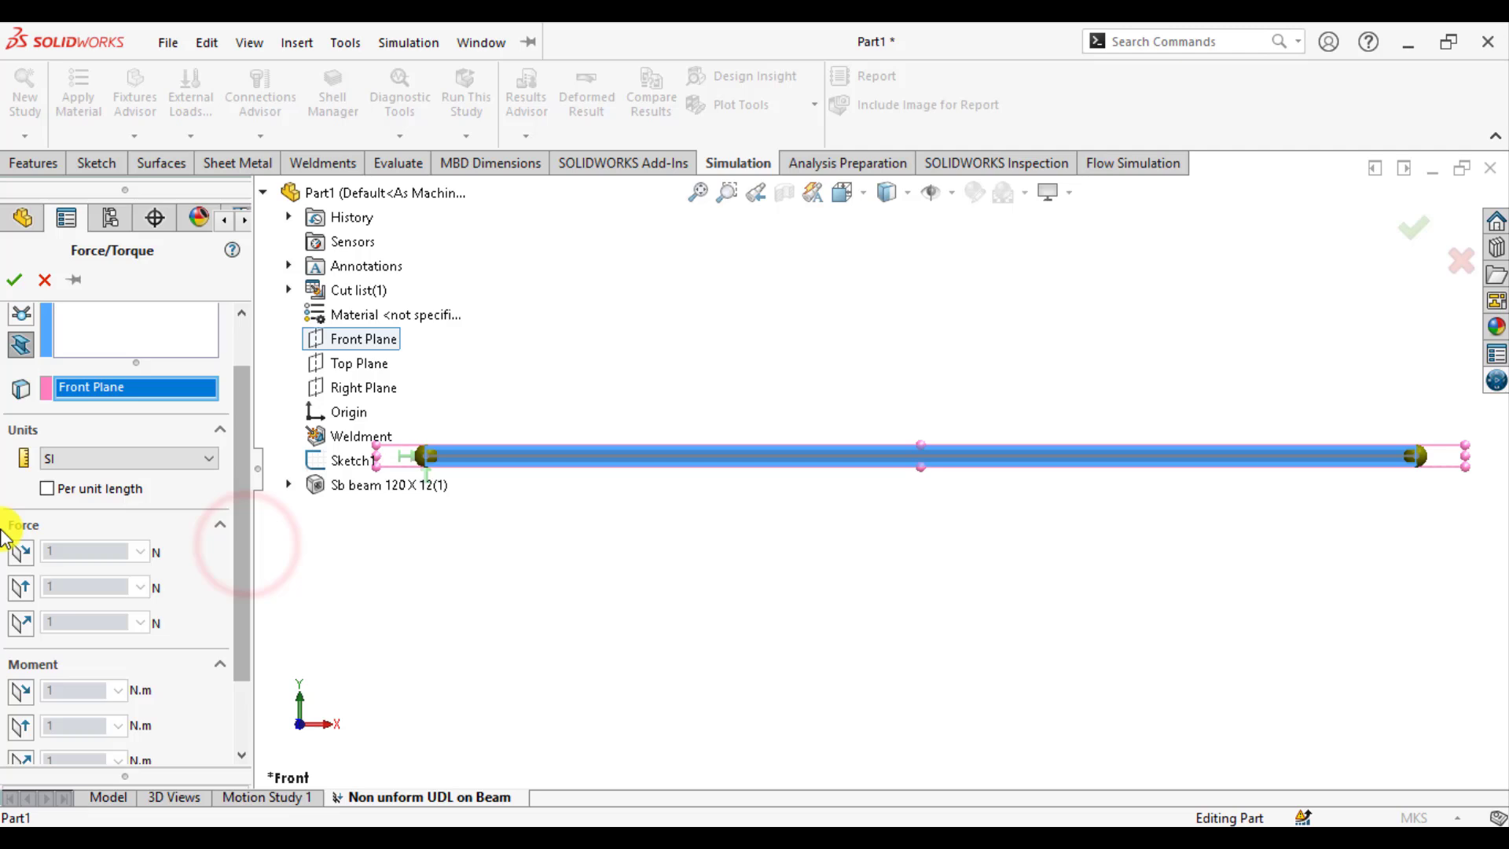
{"action": "left_click", "coordinate": [48, 489]}
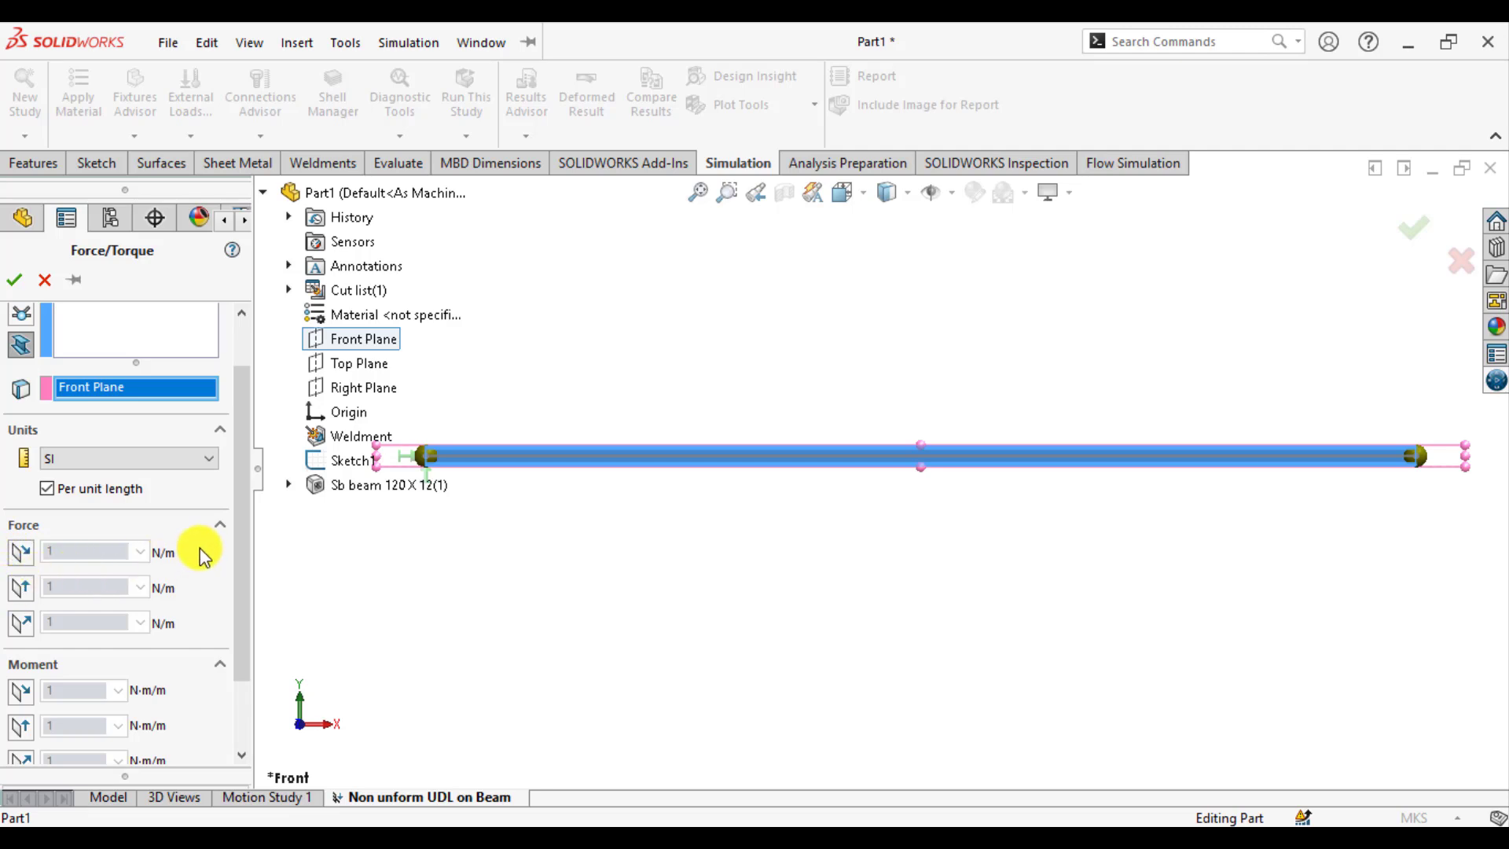
{"action": "left_click", "coordinate": [49, 487]}
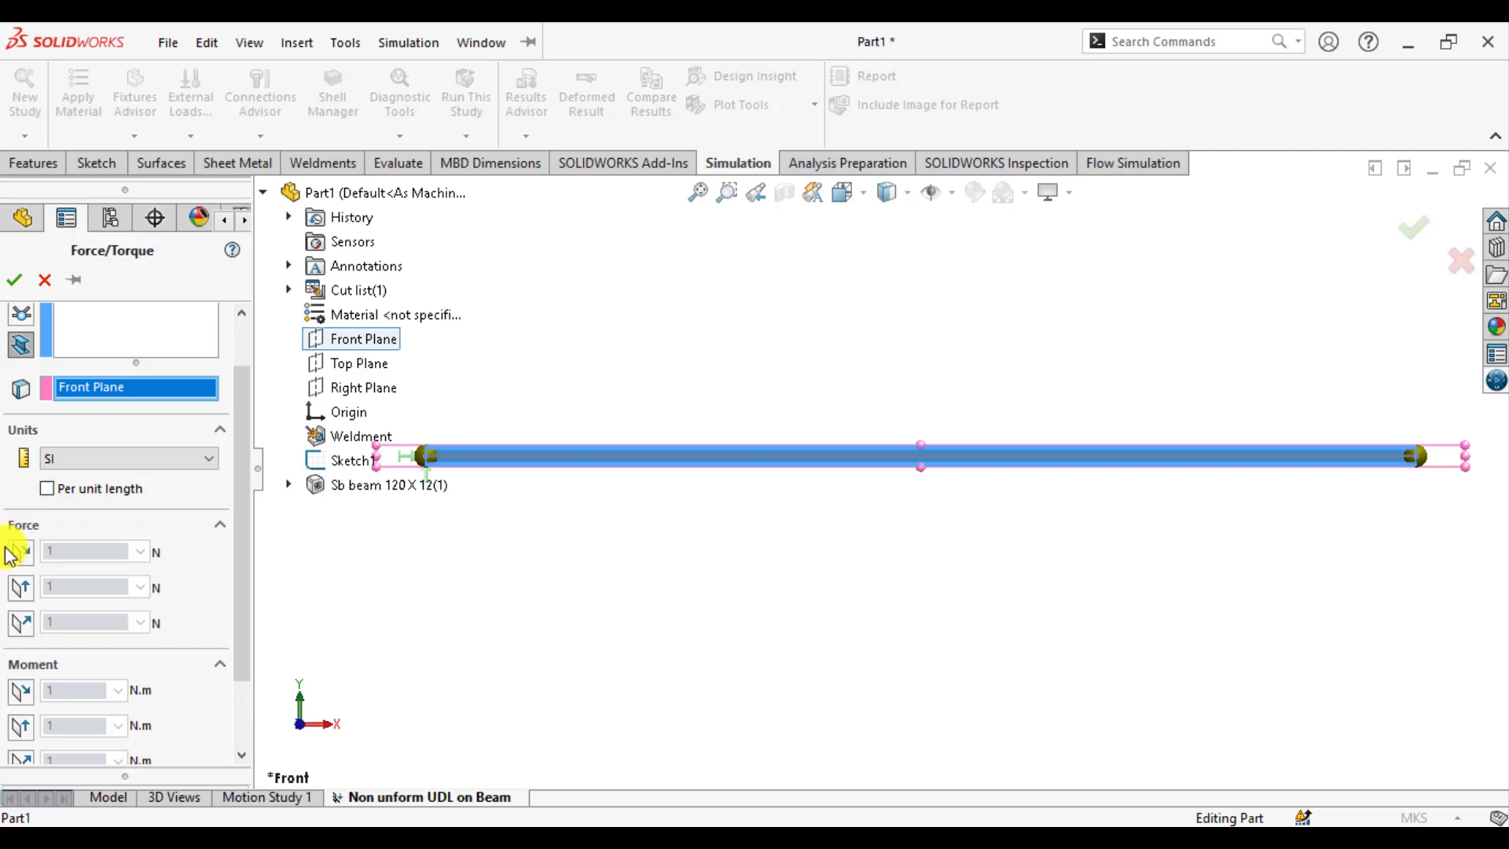
{"action": "left_click", "coordinate": [20, 587]}
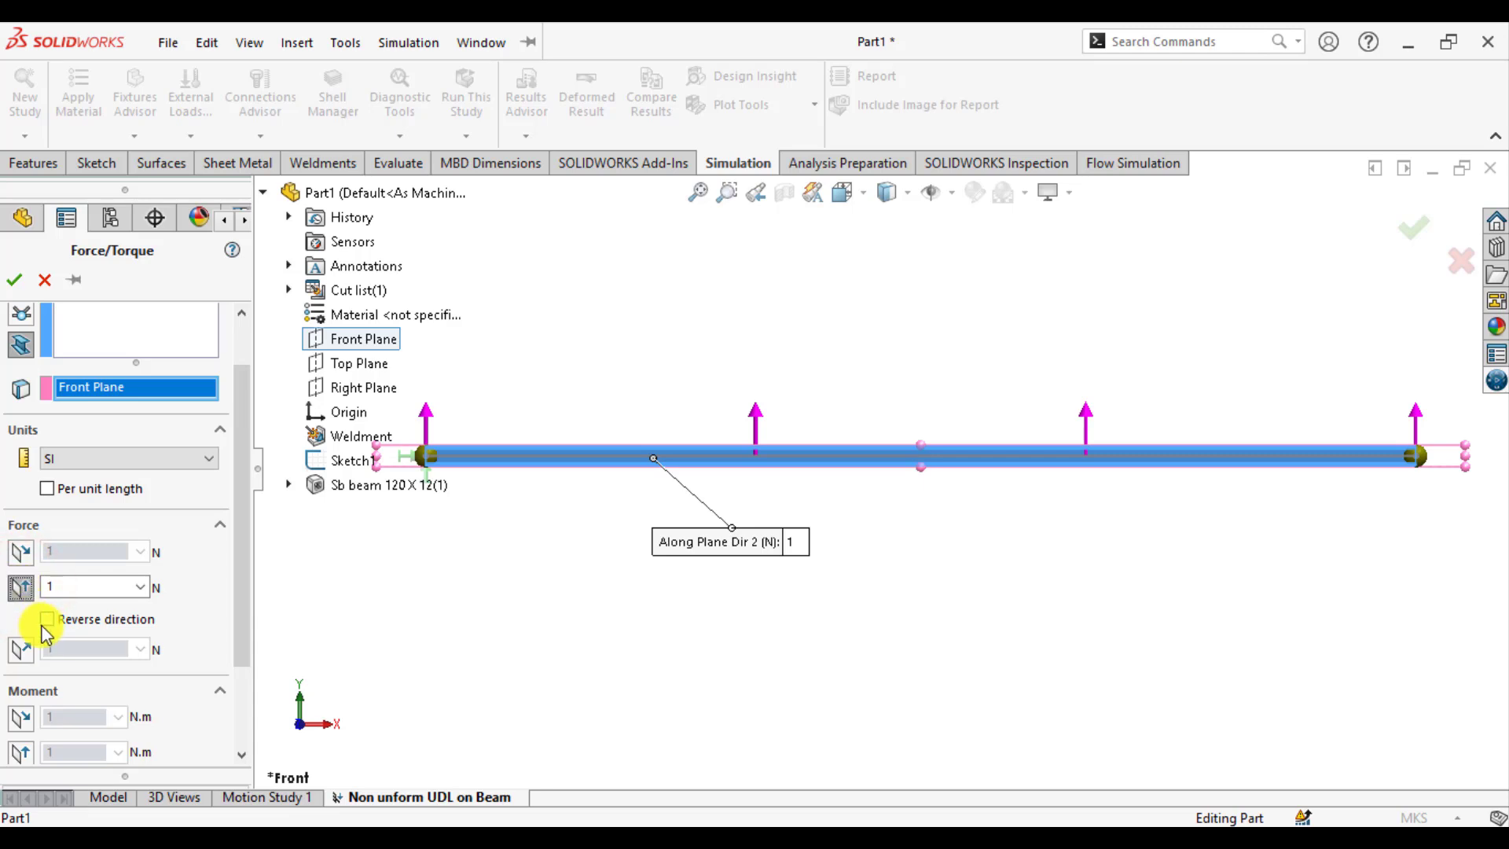
{"action": "left_click", "coordinate": [47, 620]}
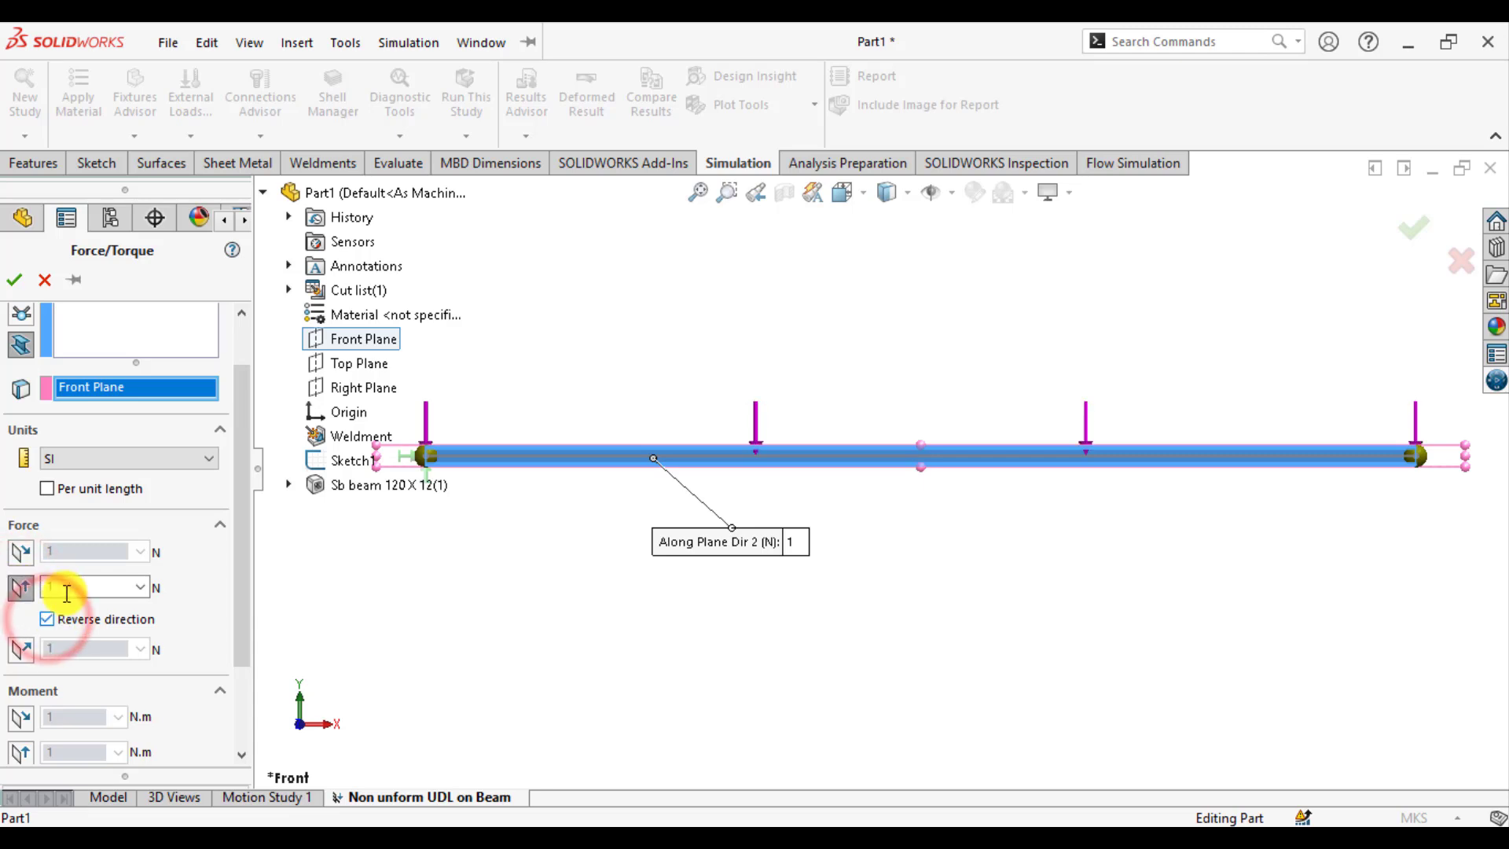
- Set the beam force to 4000 N/m using per unit length and create the load
{"action": "left_click", "coordinate": [52, 583]}
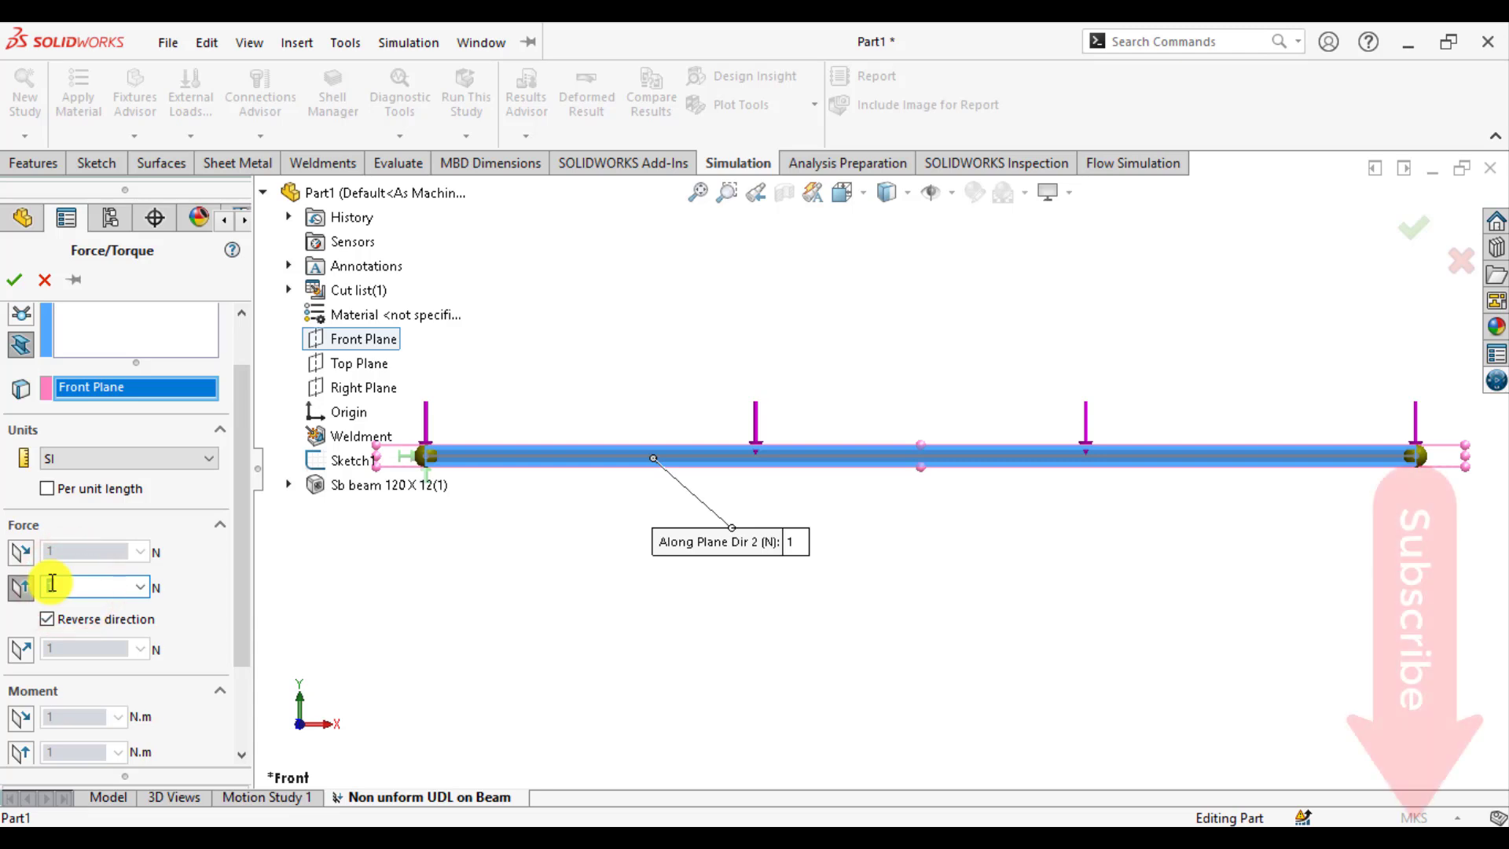
{"action": "type", "text": "40"}
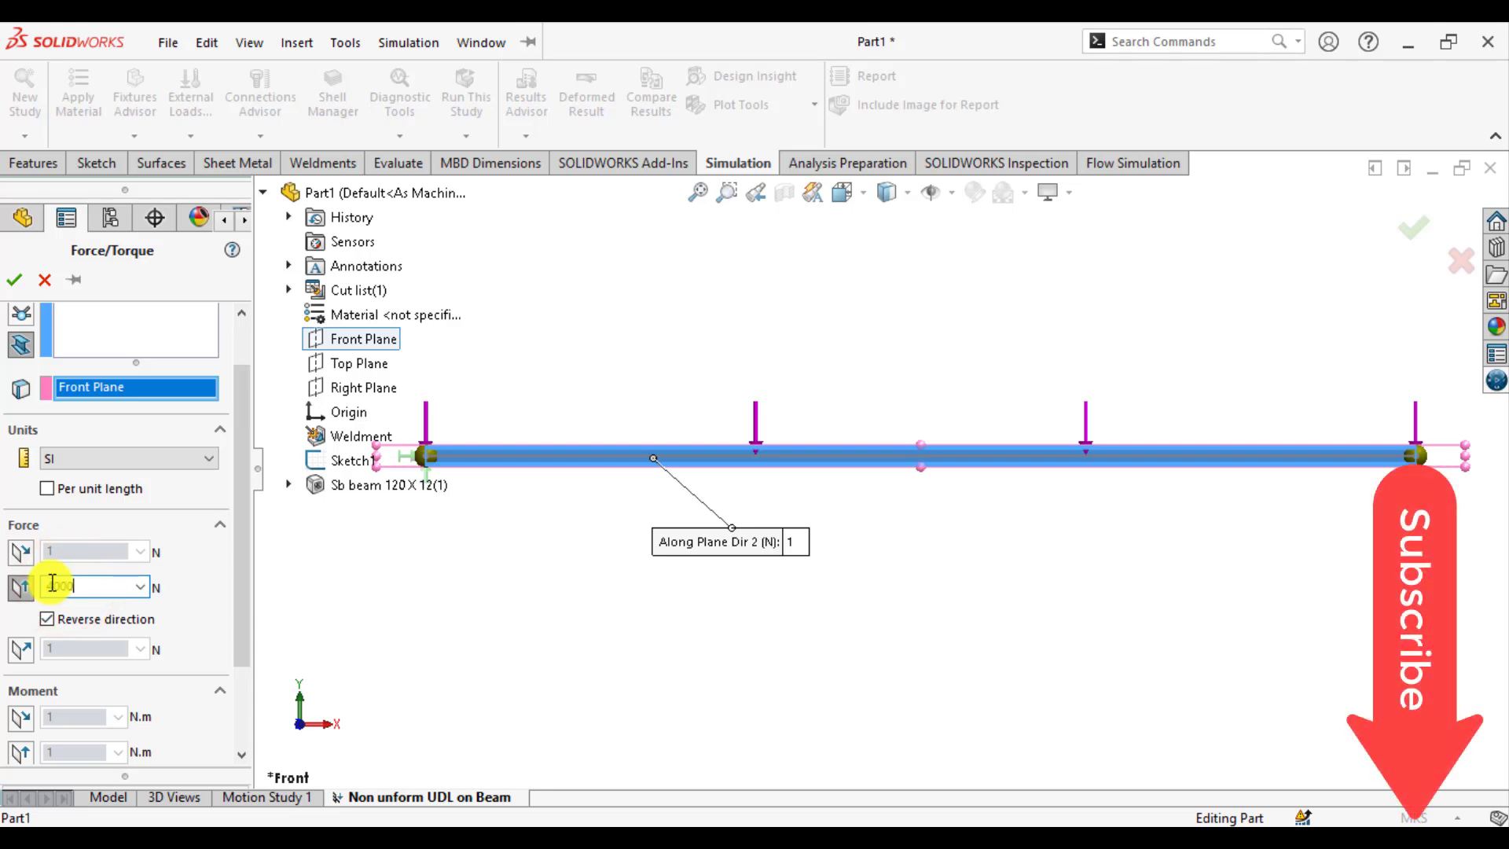
{"action": "type", "text": "00"}
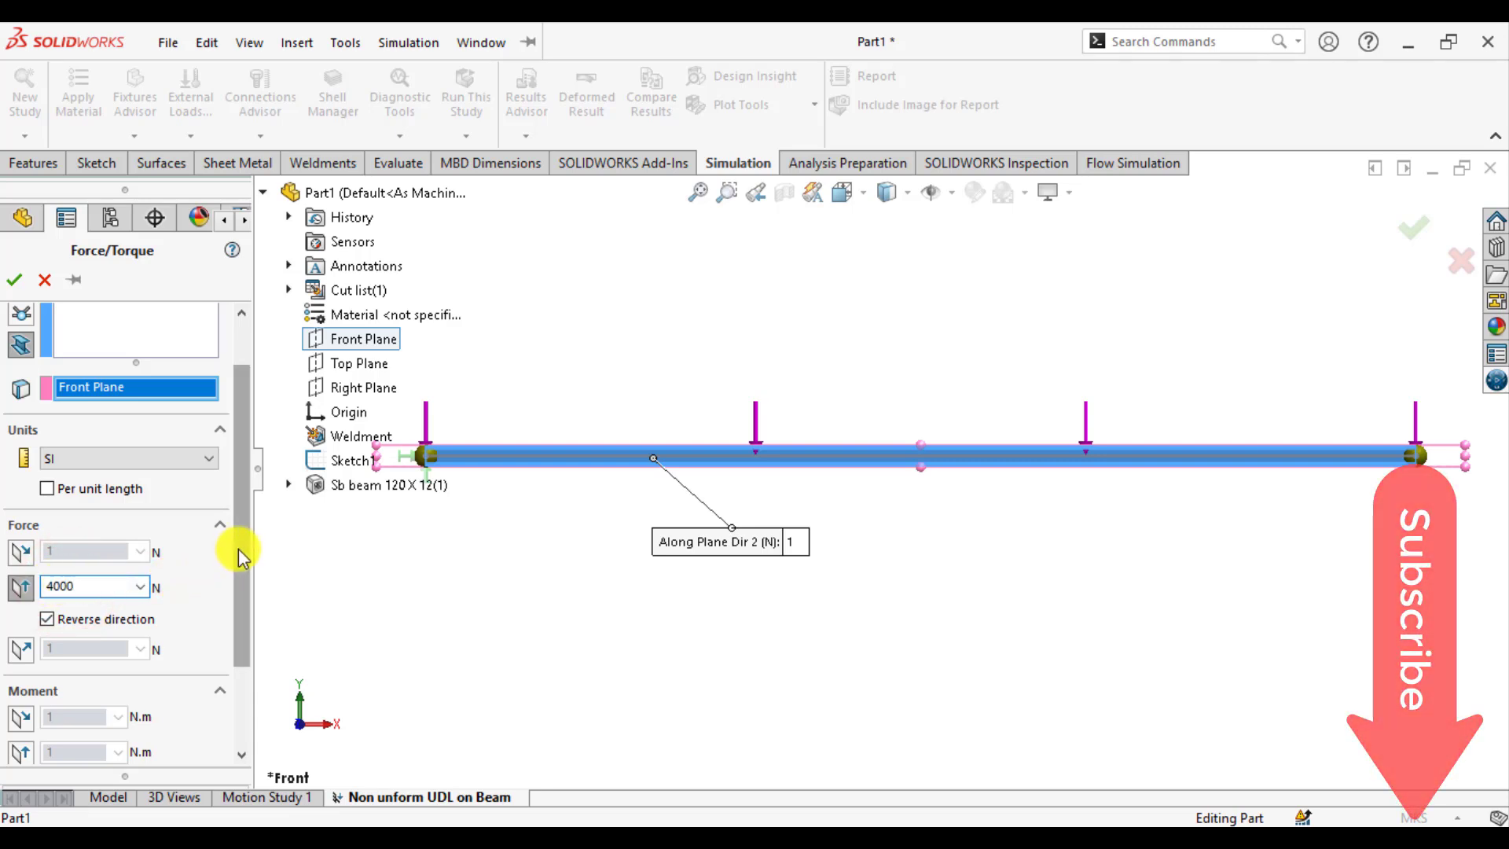
{"action": "left_click_drag", "start_coordinate": [243, 557], "coordinate": [239, 662]}
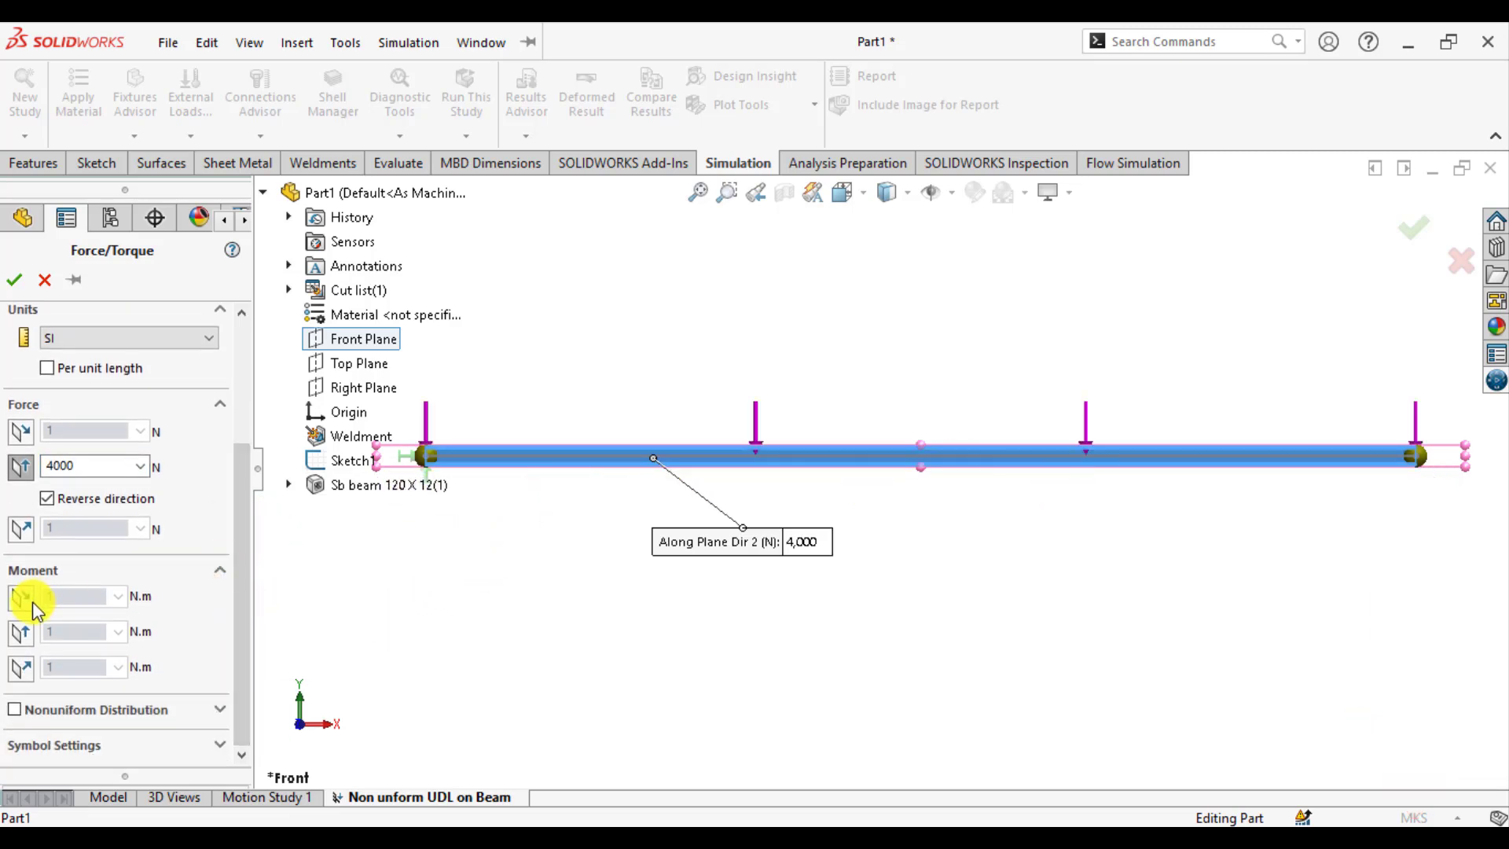
{"action": "left_click", "coordinate": [50, 367]}
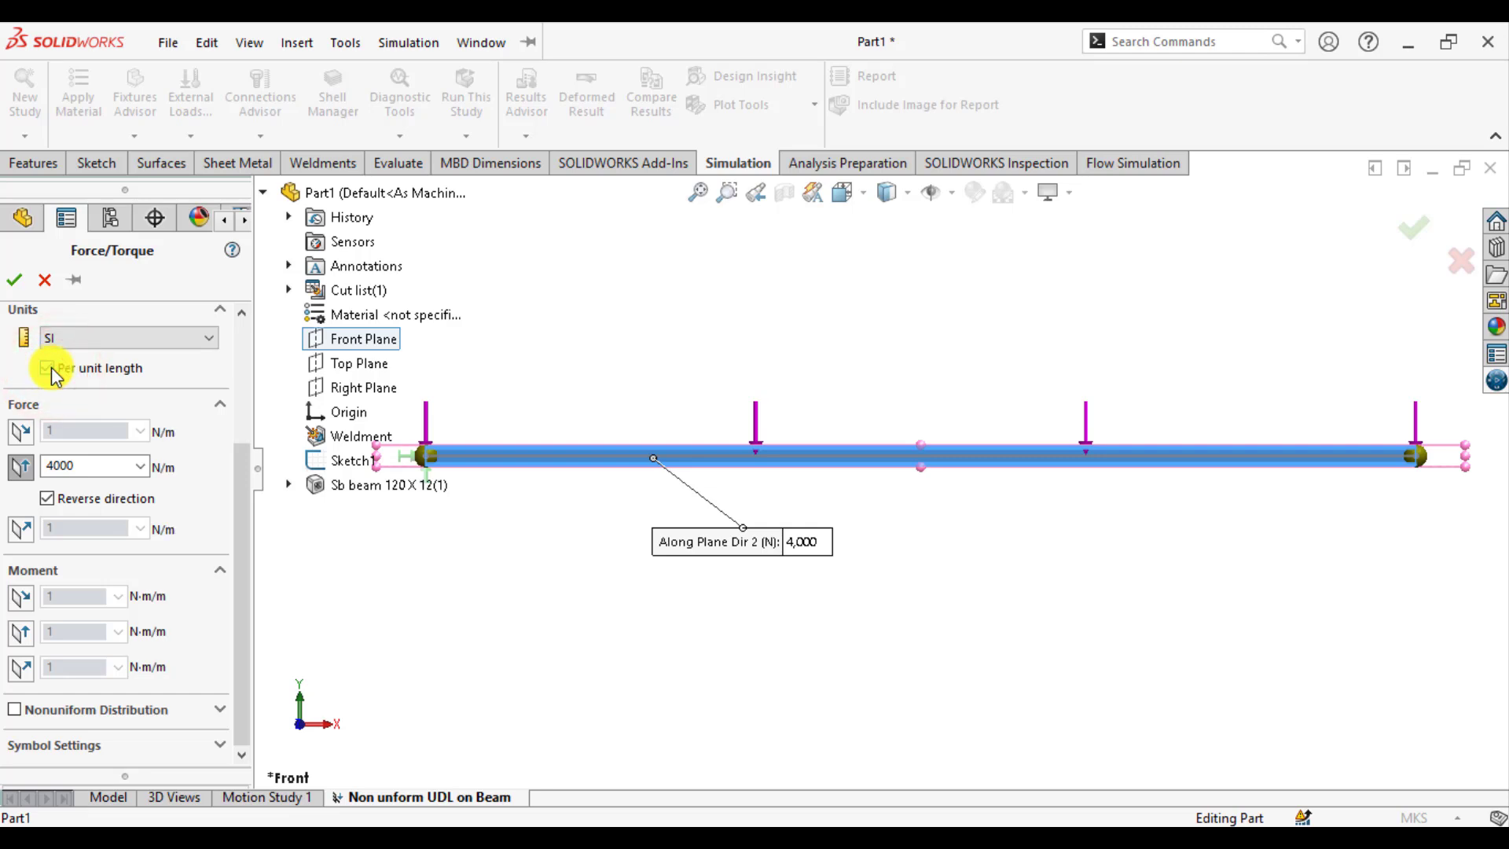
{"action": "left_click", "coordinate": [15, 276]}
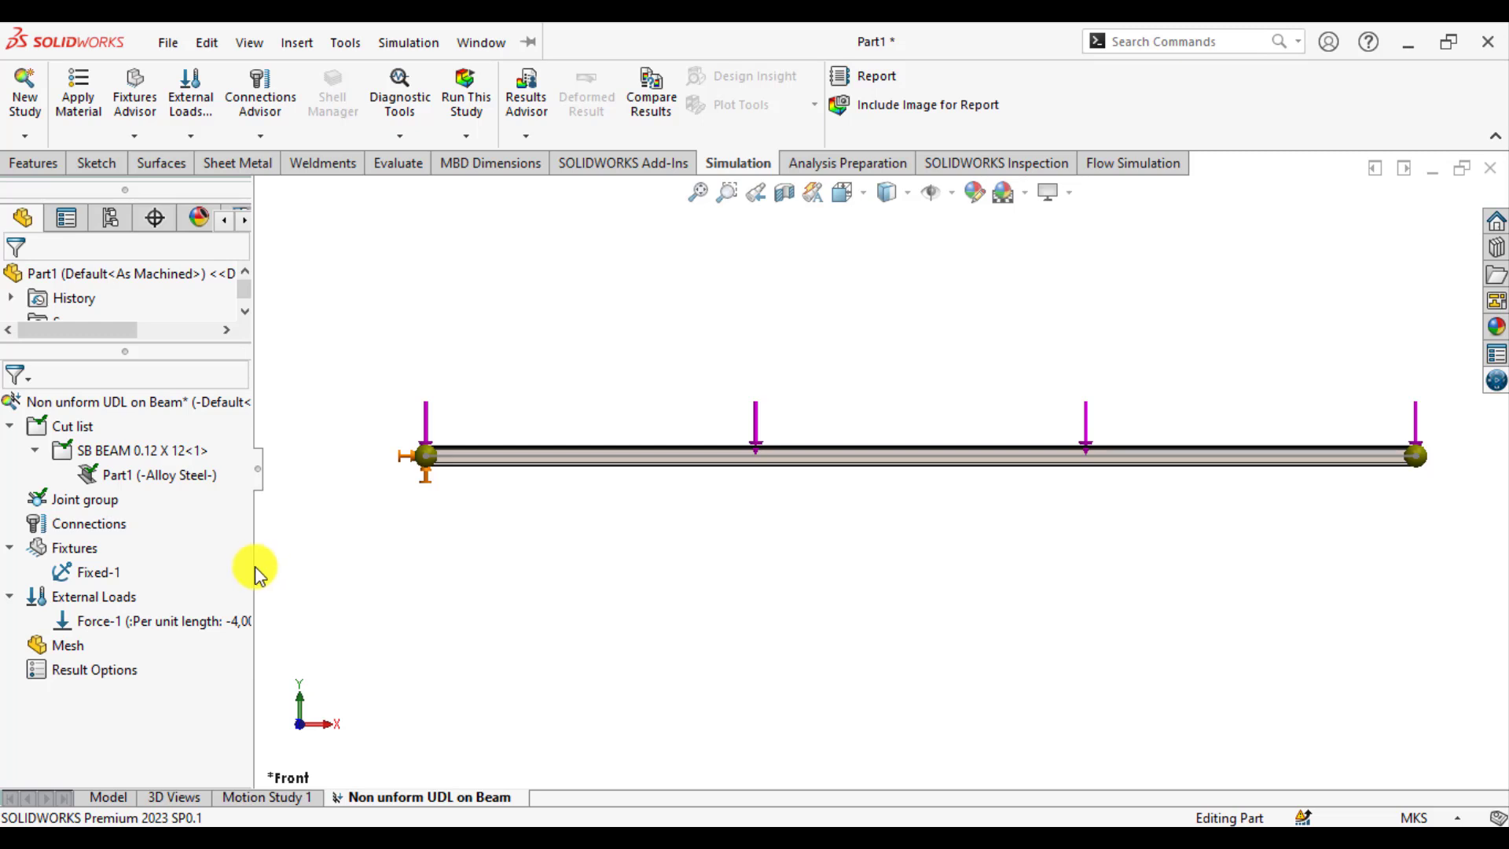
- Edit the beam's force definition and enable nonuniform distribution, using Total Load Distribution with the triangular shape
{"action": "left_click_drag", "start_coordinate": [254, 572], "coordinate": [315, 560]}
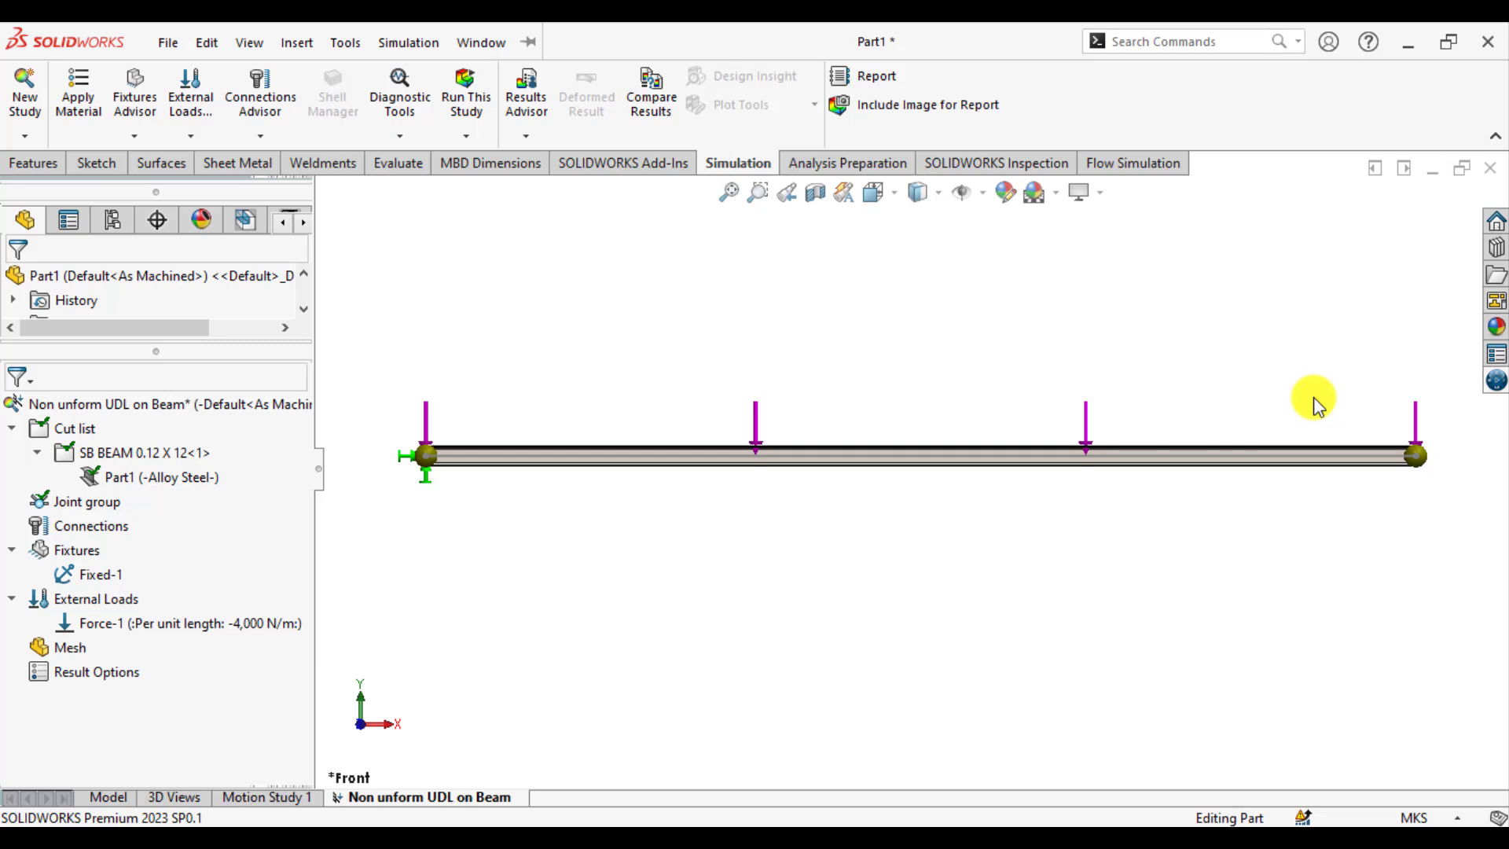
{"action": "right_click", "coordinate": [213, 630]}
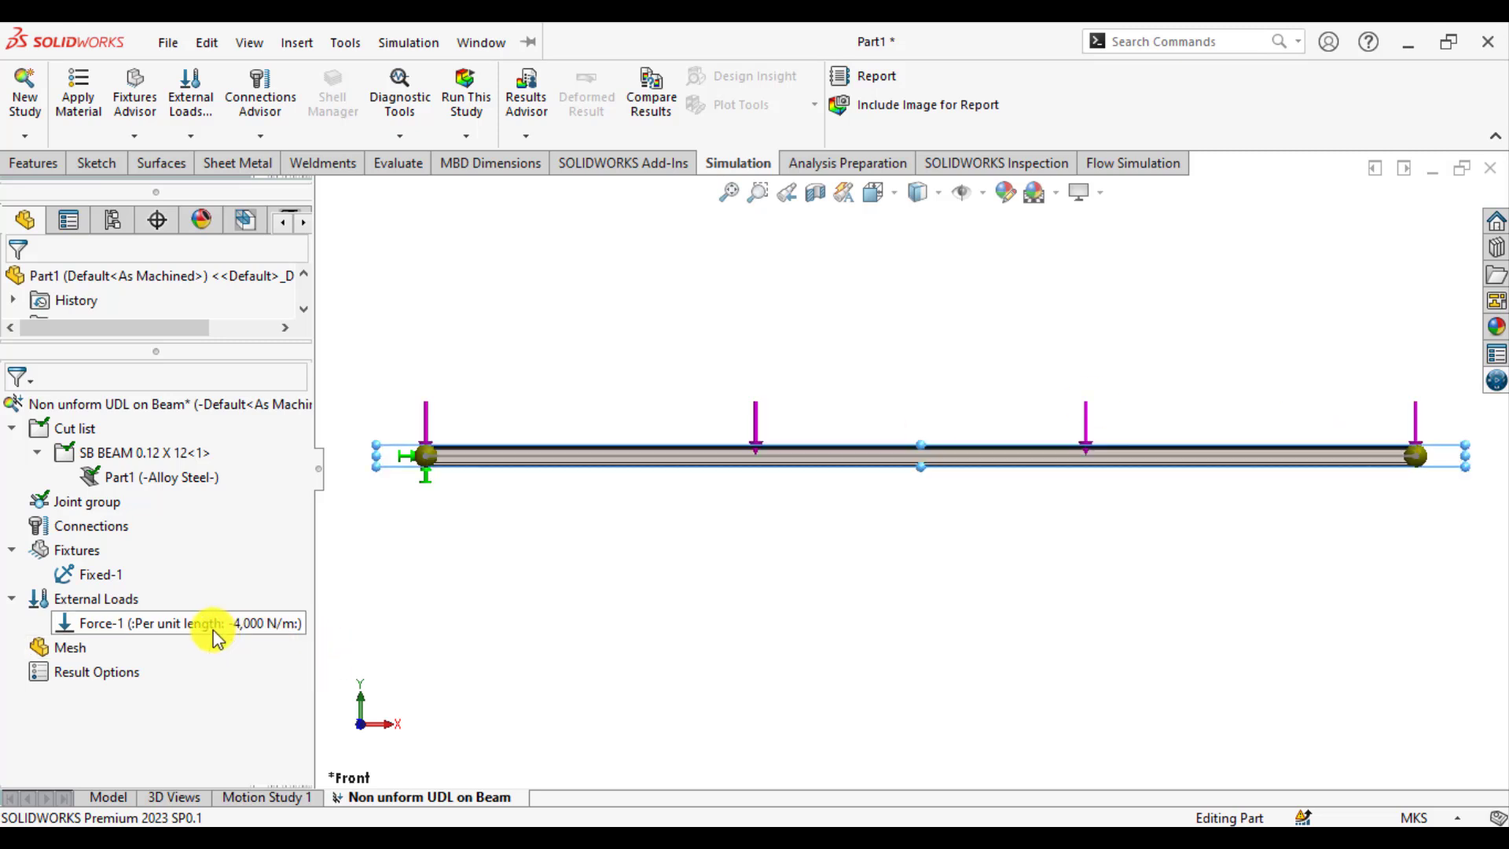
{"action": "left_click", "coordinate": [266, 420]}
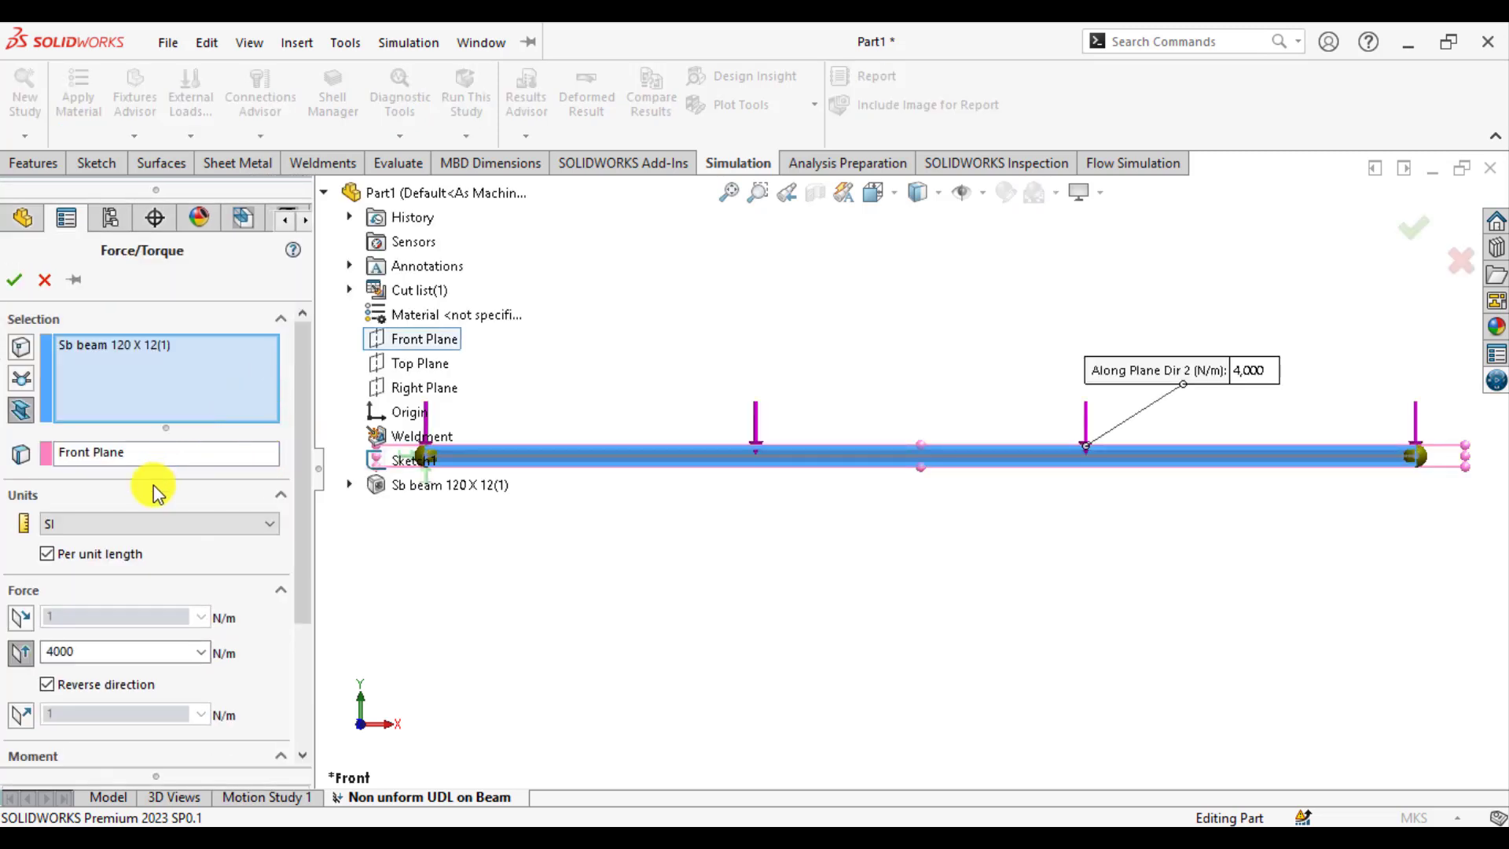
{"action": "left_click_drag", "start_coordinate": [298, 493], "coordinate": [313, 640]}
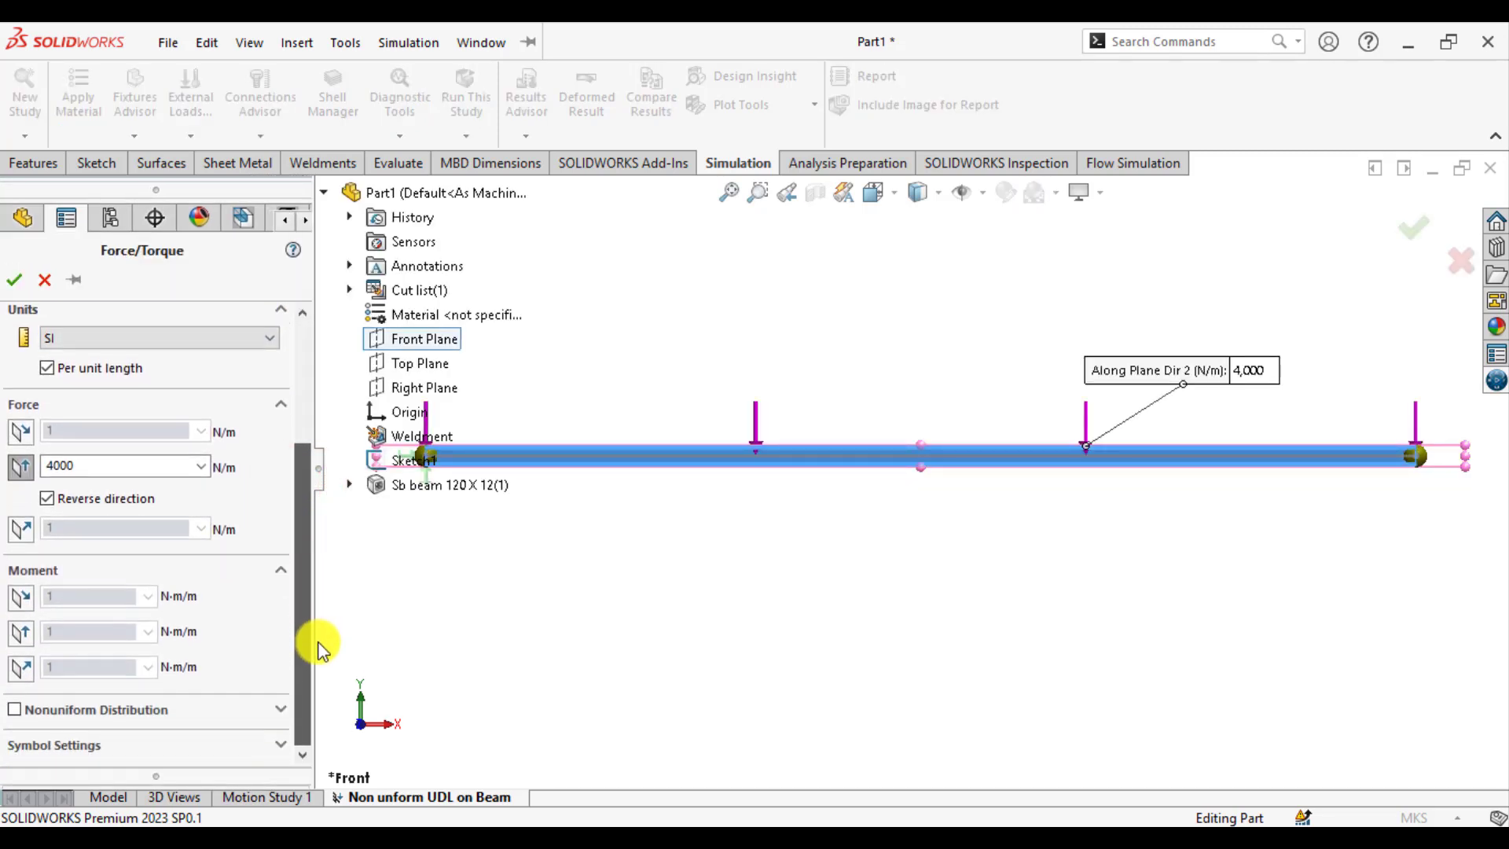
{"action": "left_click", "coordinate": [15, 710]}
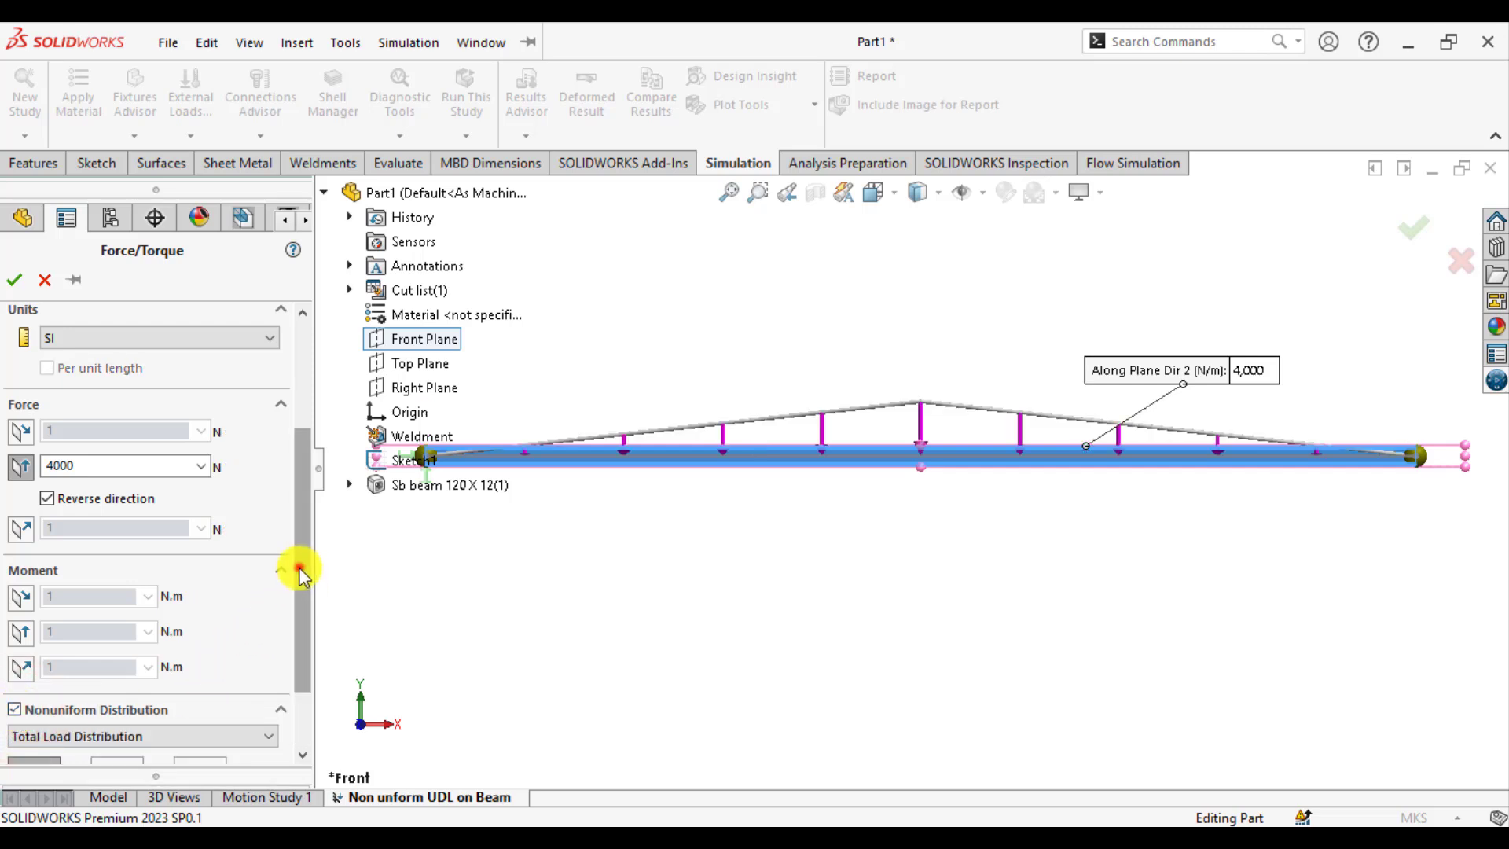
{"action": "left_click_drag", "start_coordinate": [296, 566], "coordinate": [297, 656]}
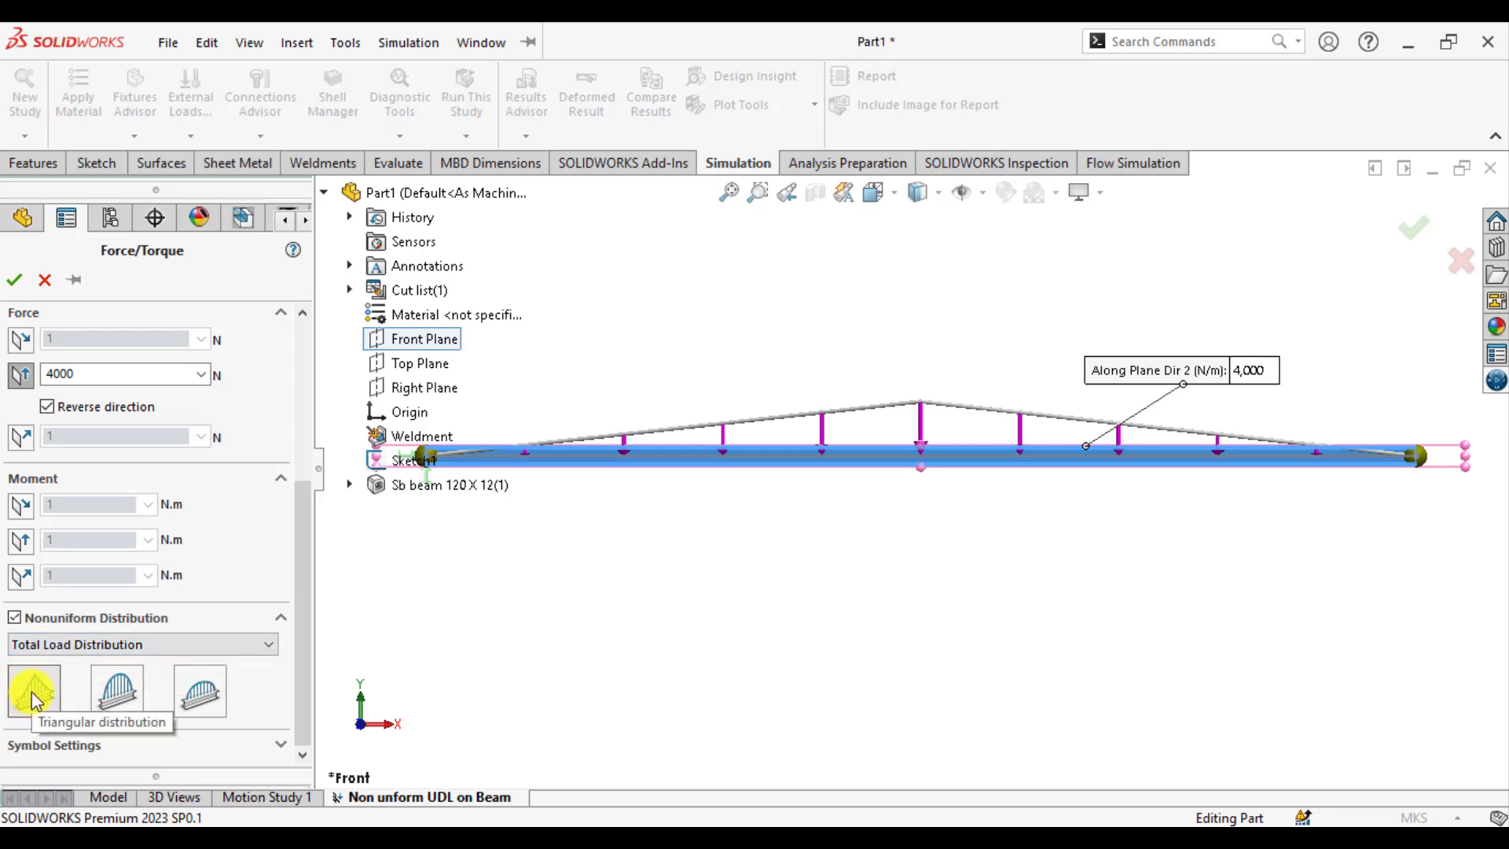
{"action": "left_click", "coordinate": [31, 692]}
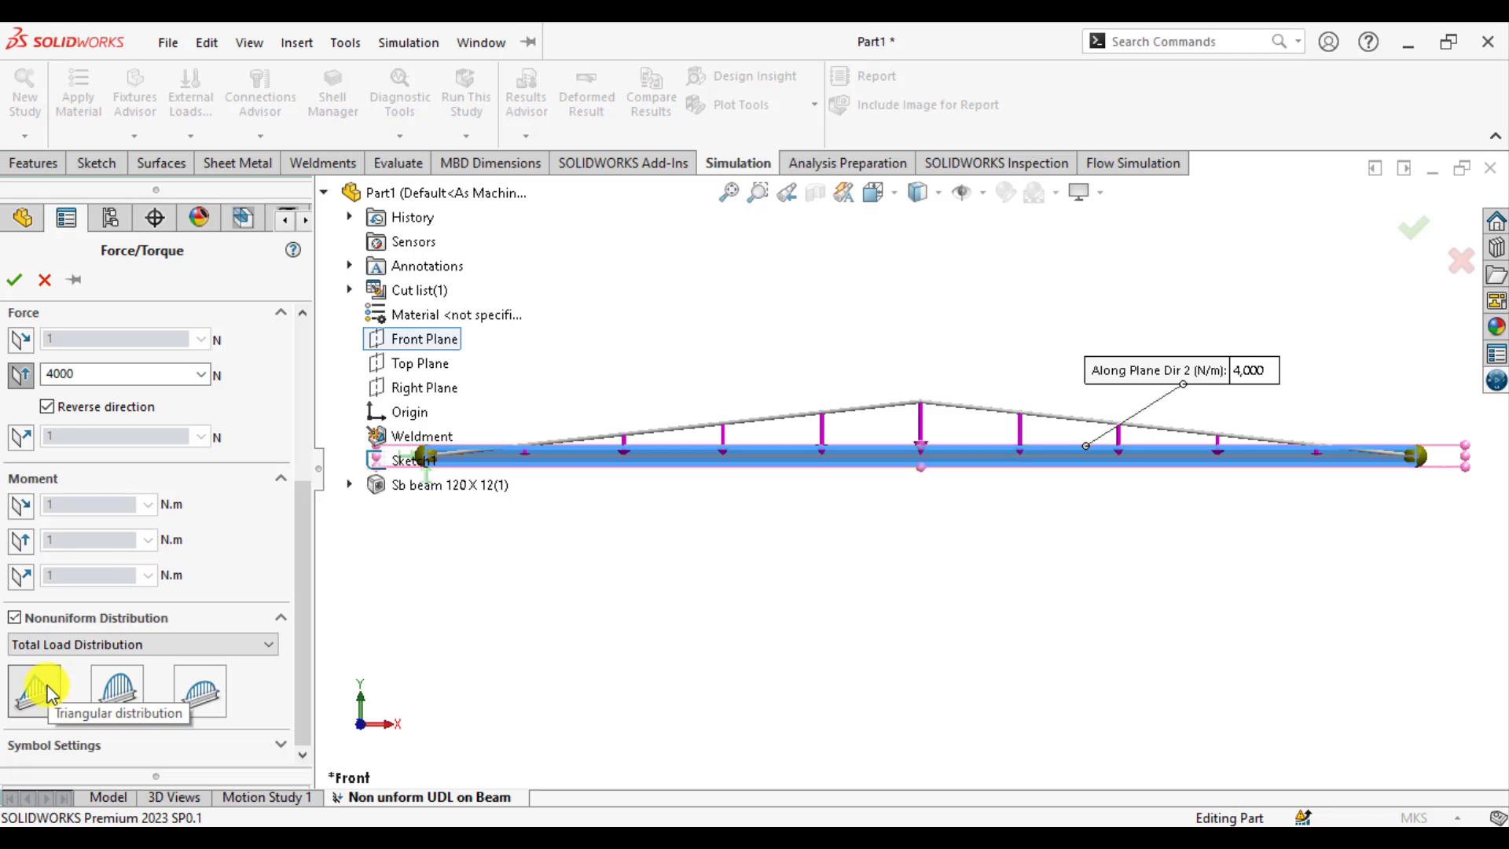
- Change the beam force's nonuniform distribution to Table Driven Load Distribution, with load locations defined by Distance
{"action": "left_click", "coordinate": [86, 649]}
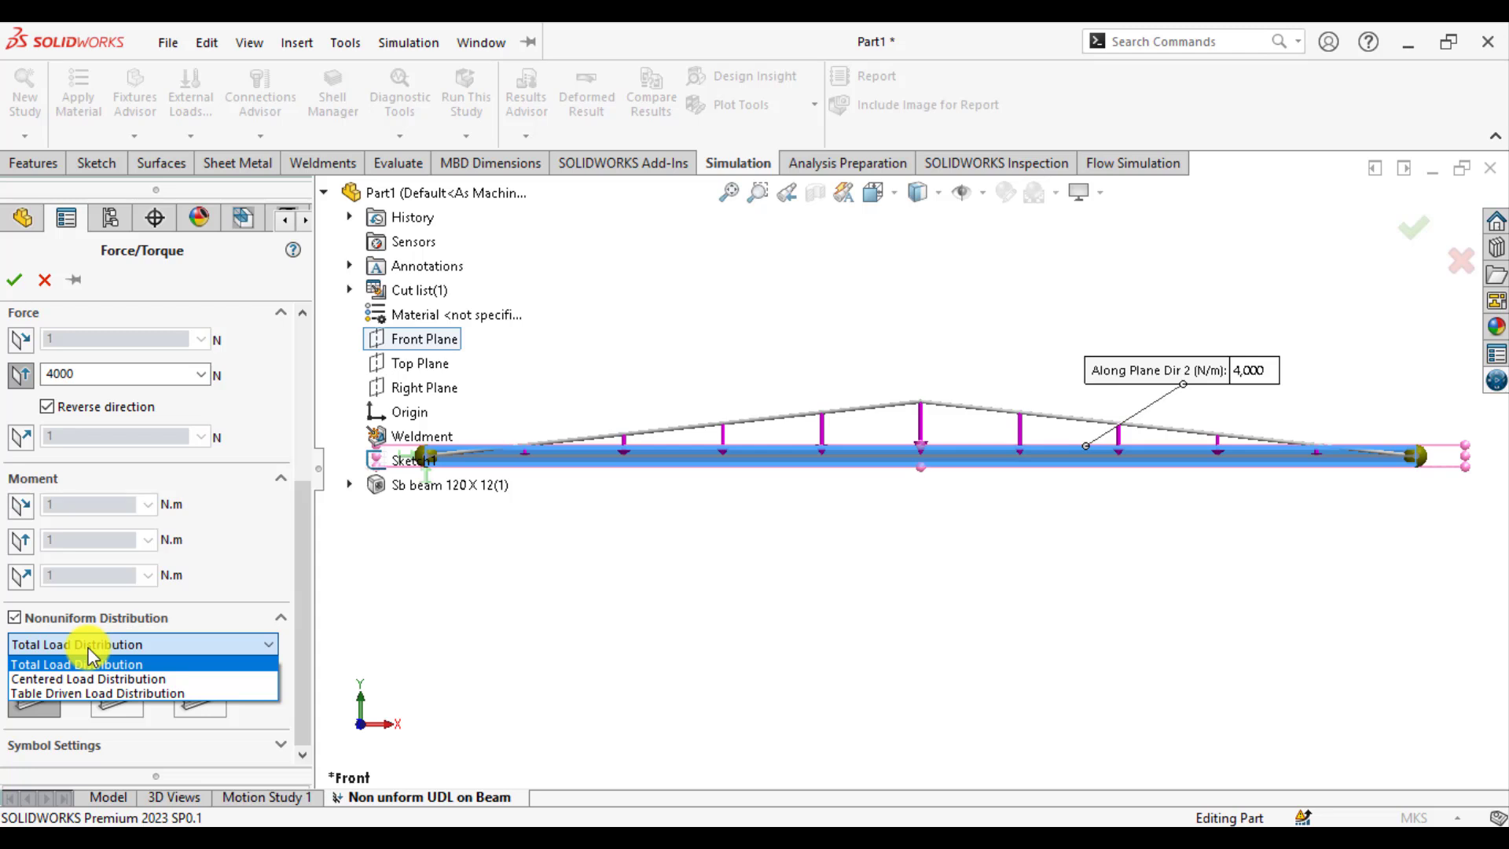
{"action": "left_click", "coordinate": [88, 693]}
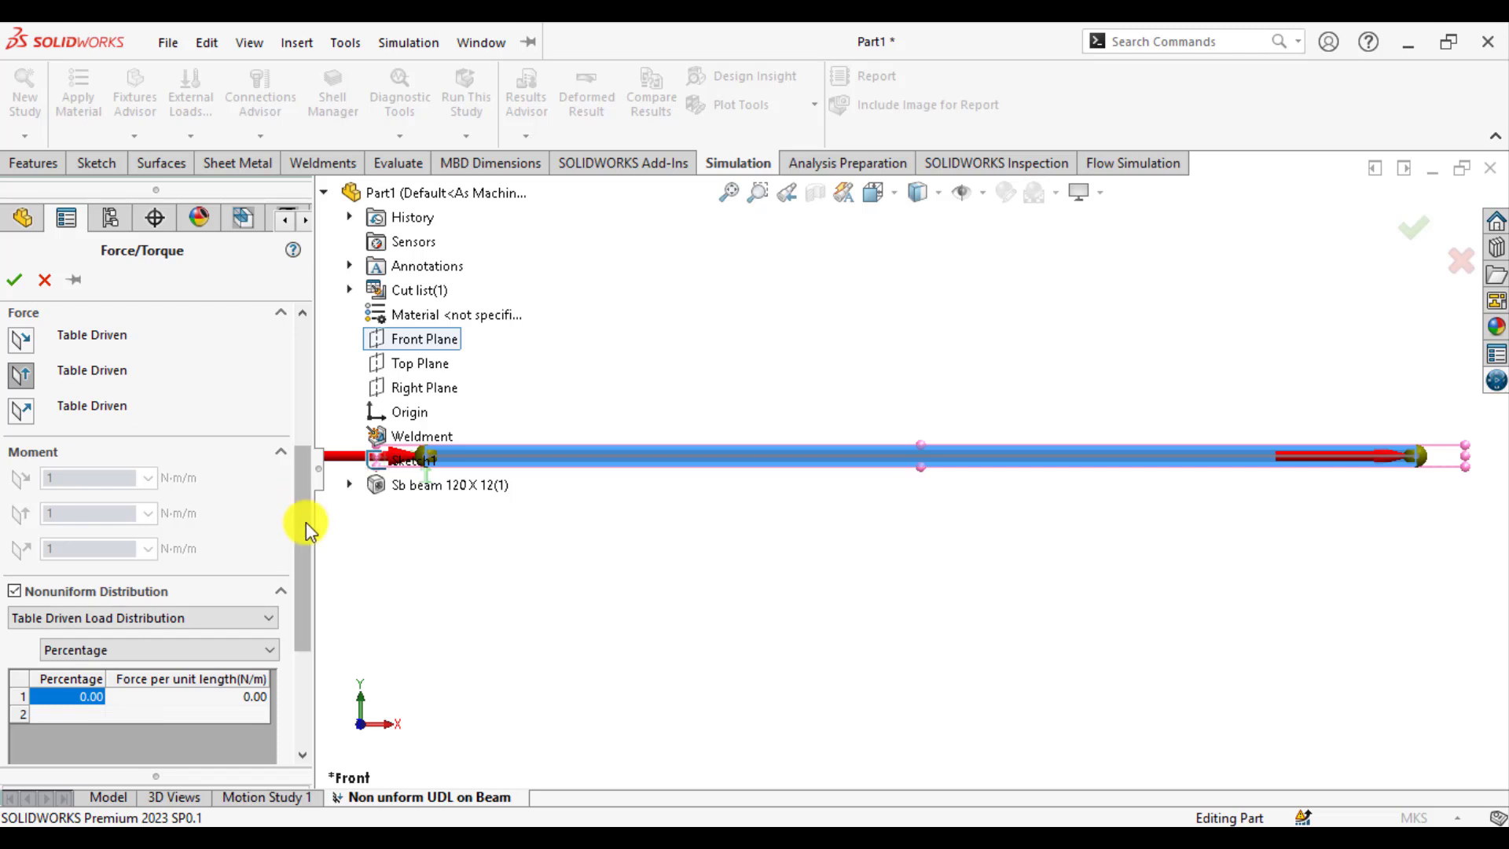
{"action": "left_click_drag", "start_coordinate": [305, 522], "coordinate": [301, 595]}
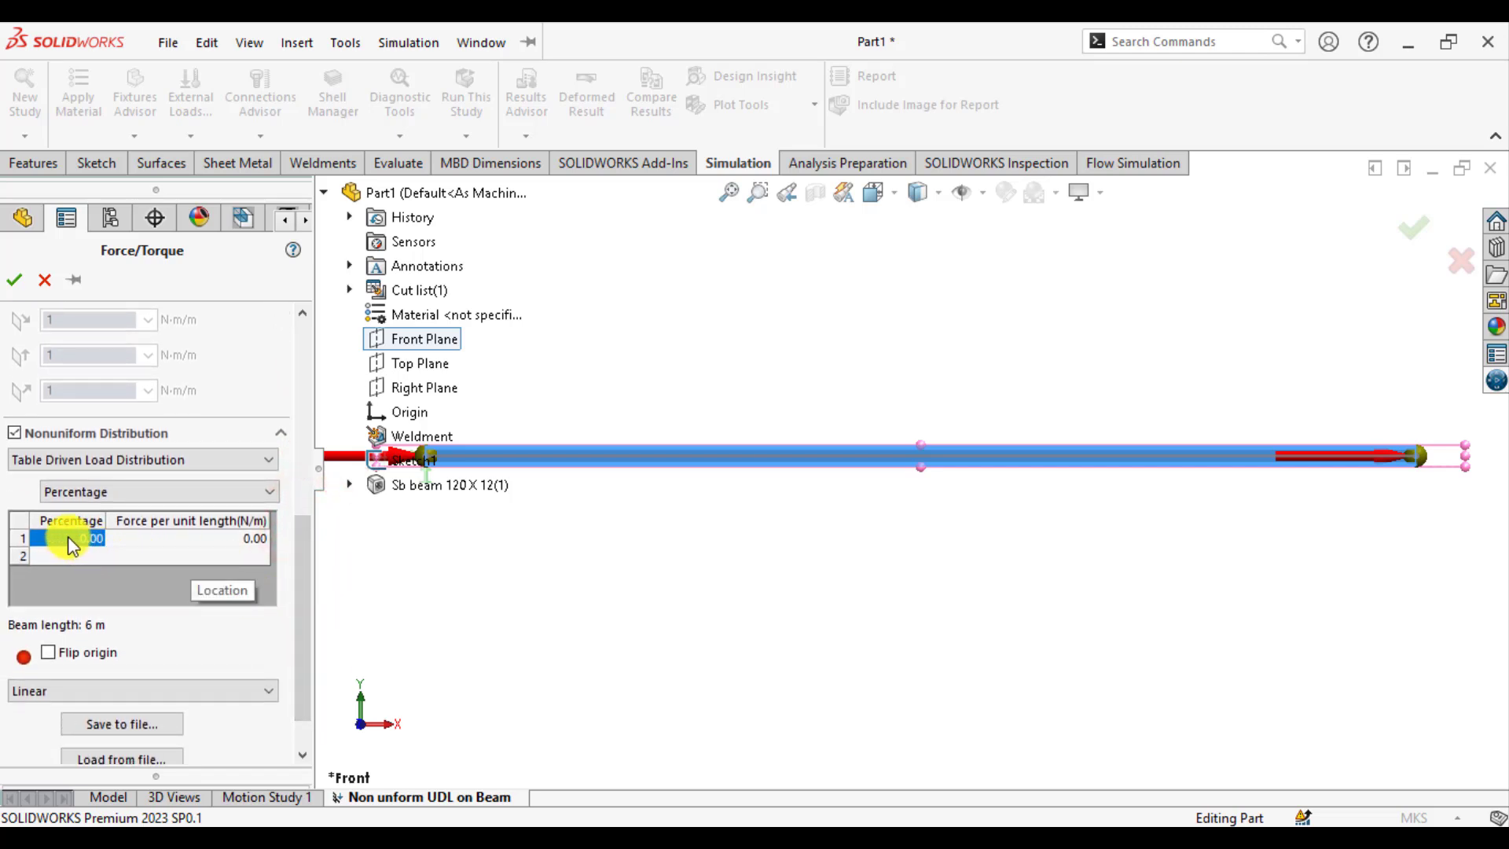
{"action": "left_click_drag", "start_coordinate": [299, 565], "coordinate": [299, 539]}
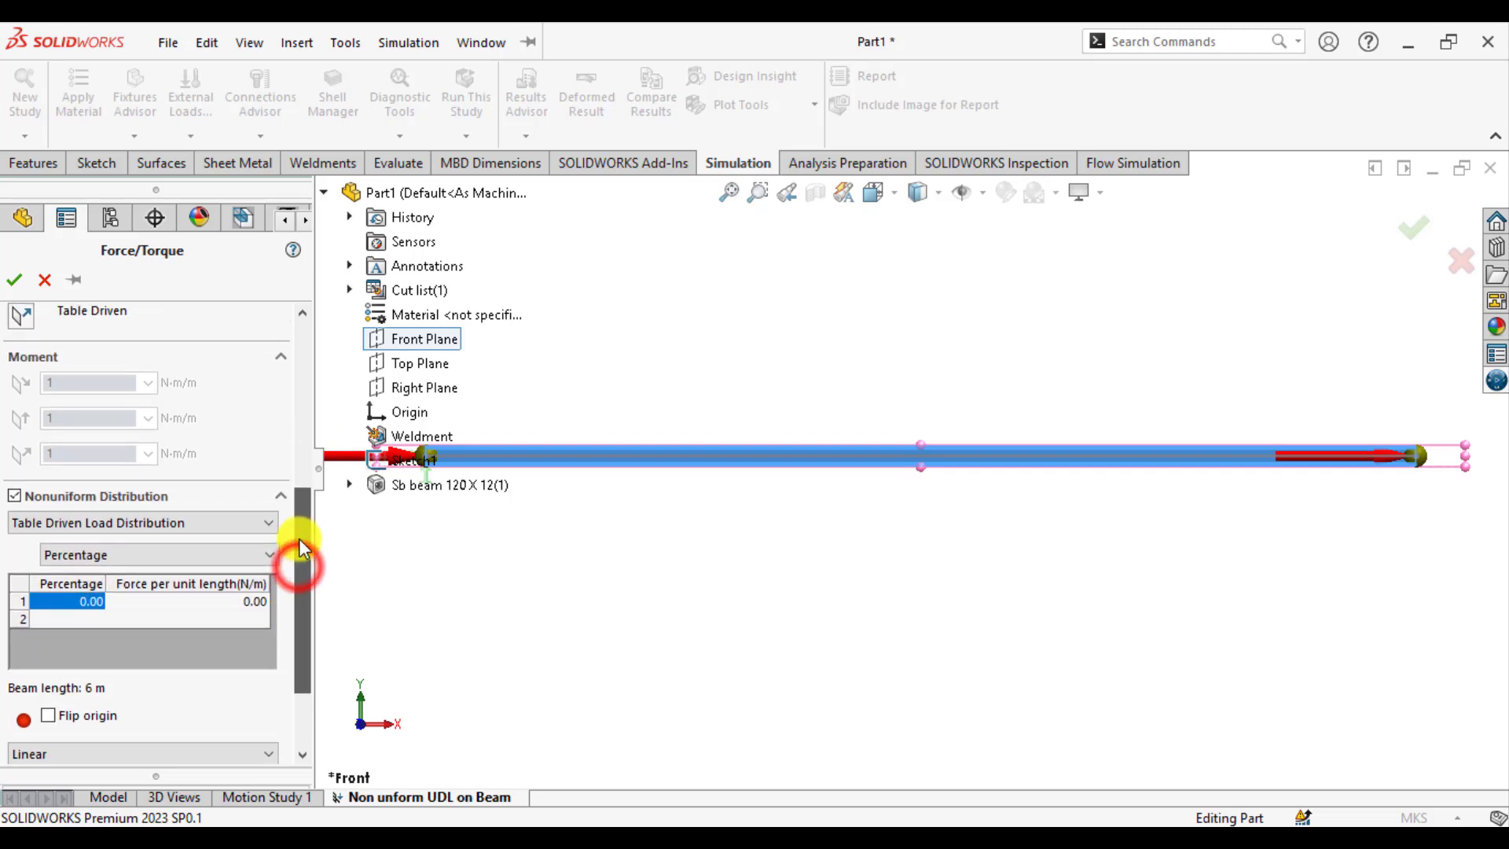
{"action": "left_click", "coordinate": [155, 552]}
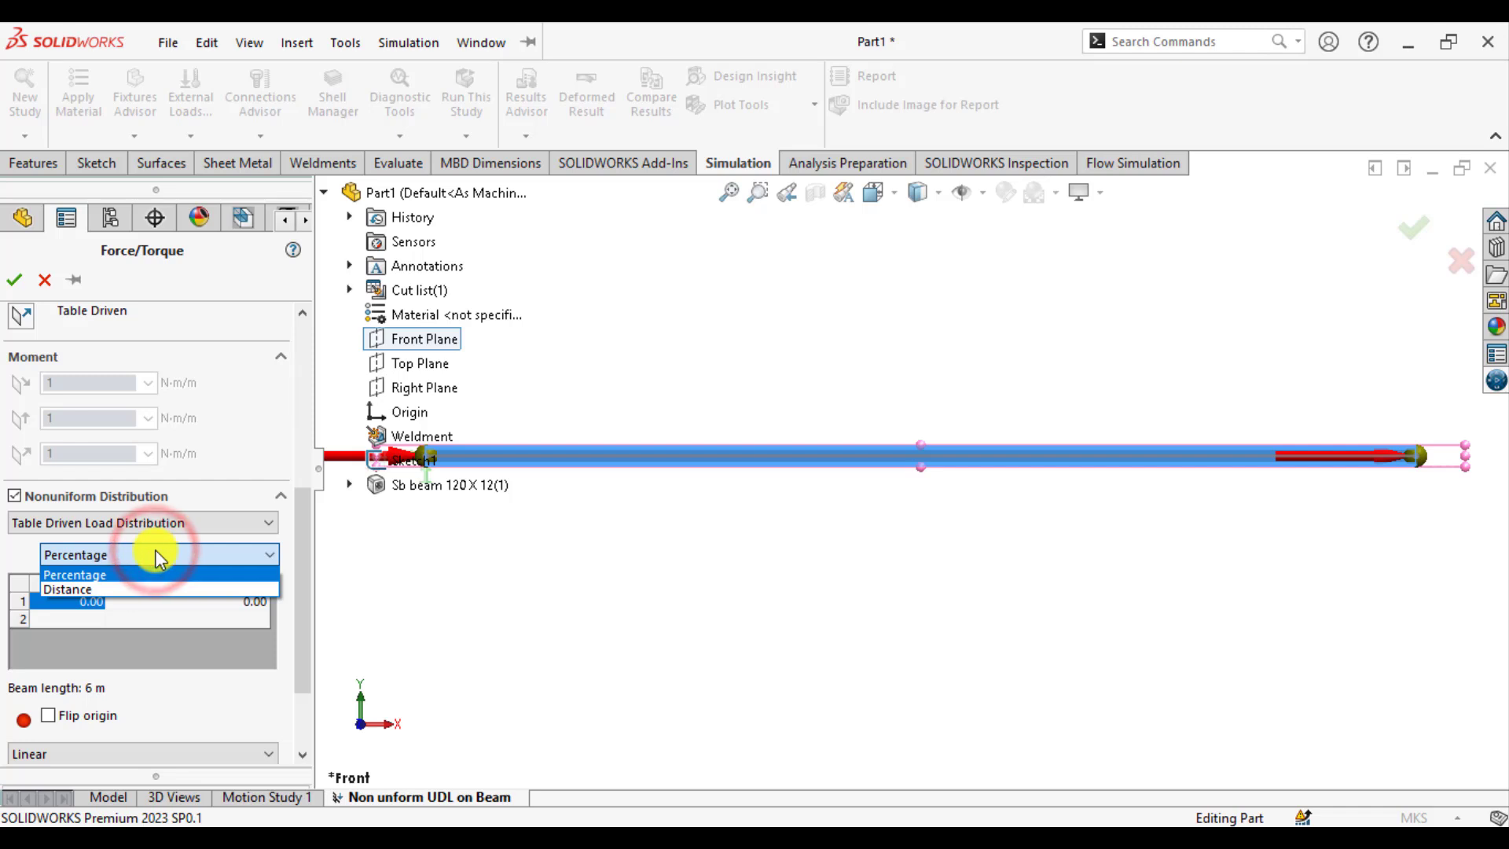
{"action": "left_click", "coordinate": [101, 589]}
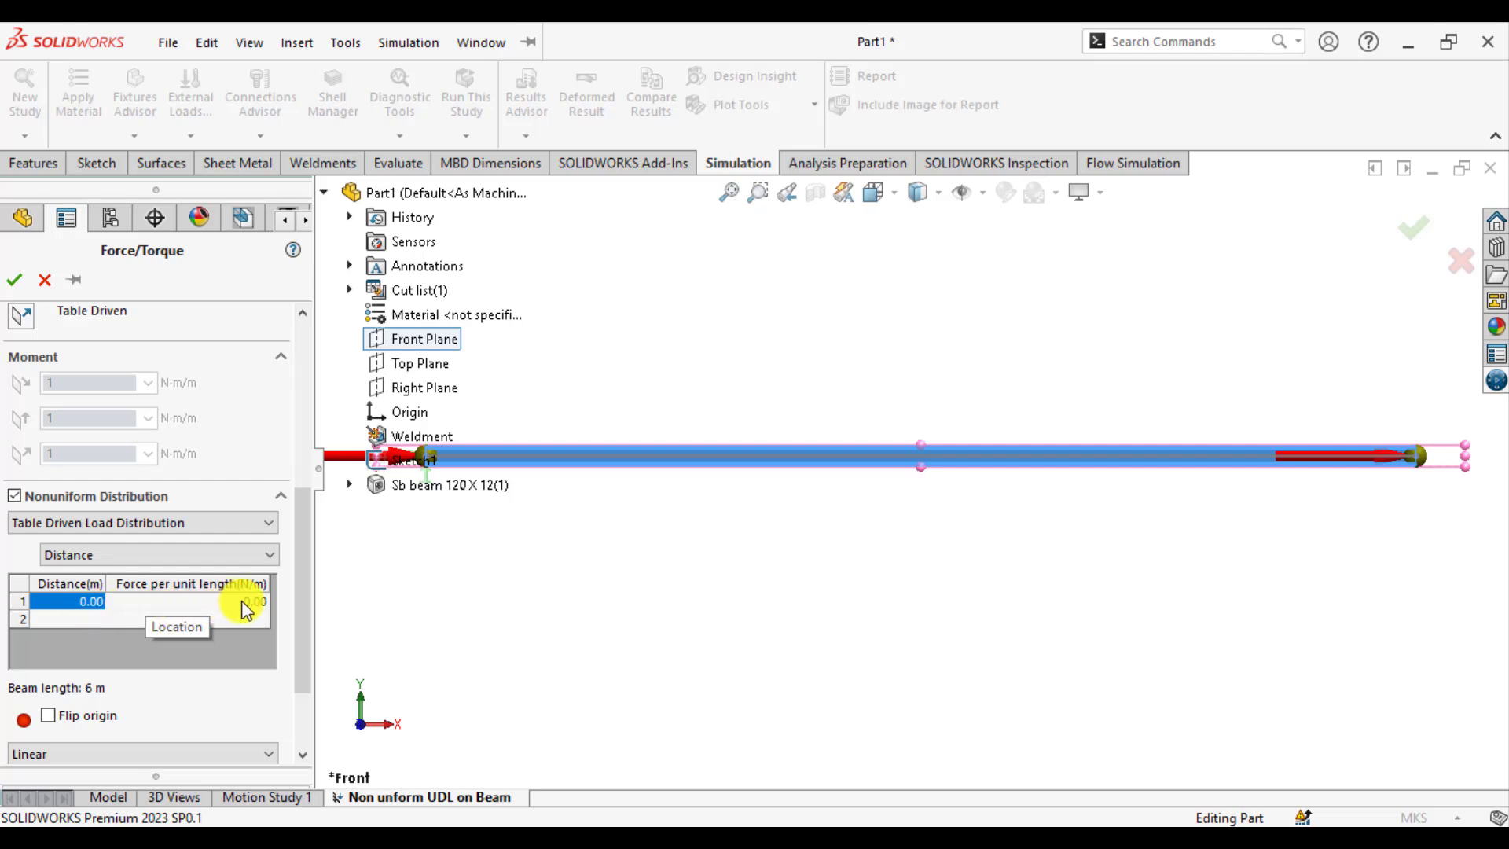
- Add a second load table row at 6 m with 4000 N/m, and apply the table-driven force
{"action": "left_click", "coordinate": [70, 618]}
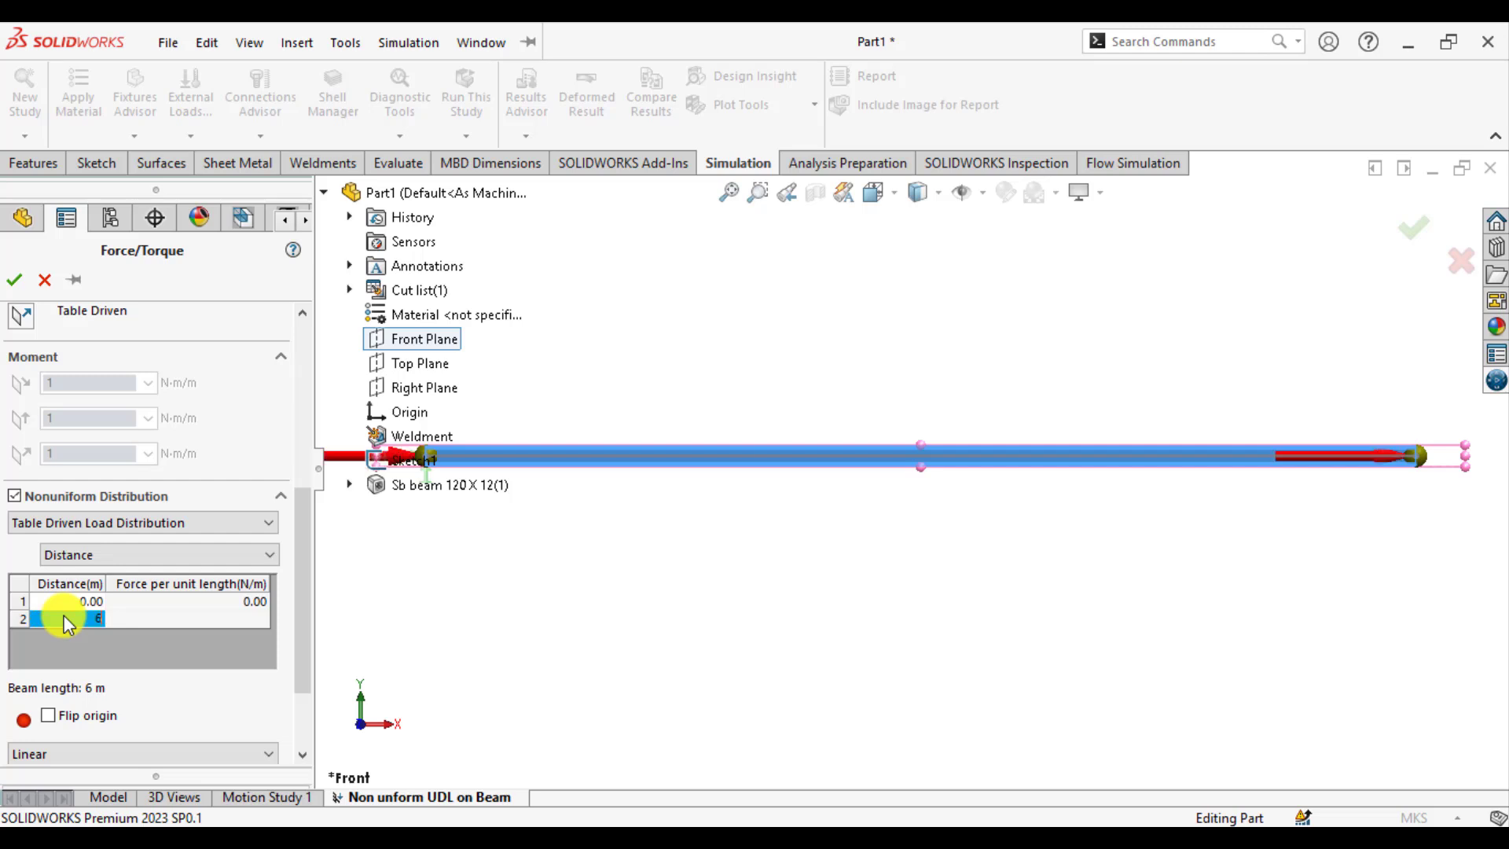
{"action": "left_click", "coordinate": [242, 606]}
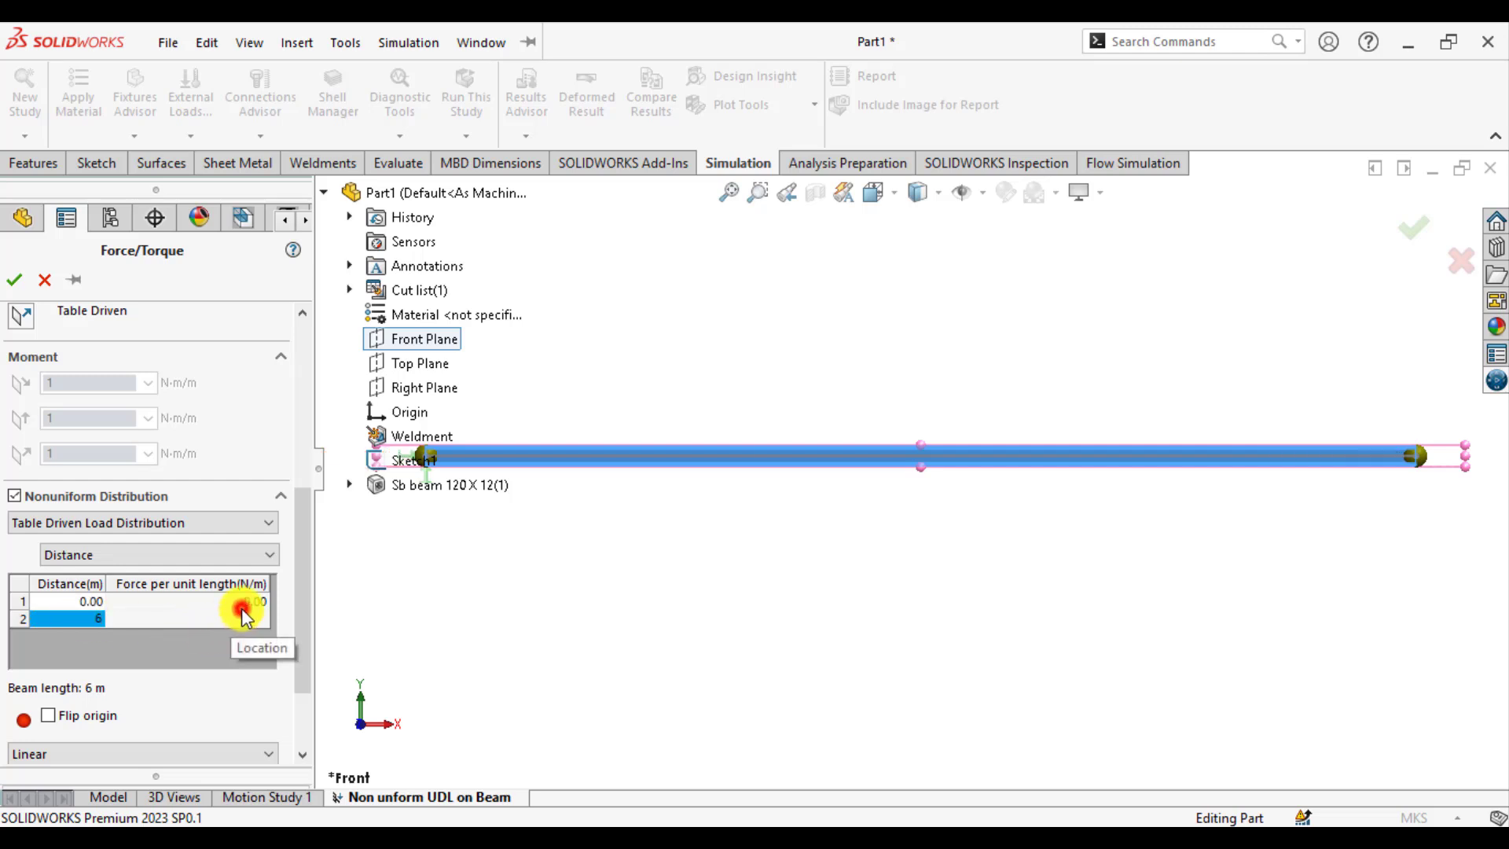
{"action": "left_click", "coordinate": [244, 620]}
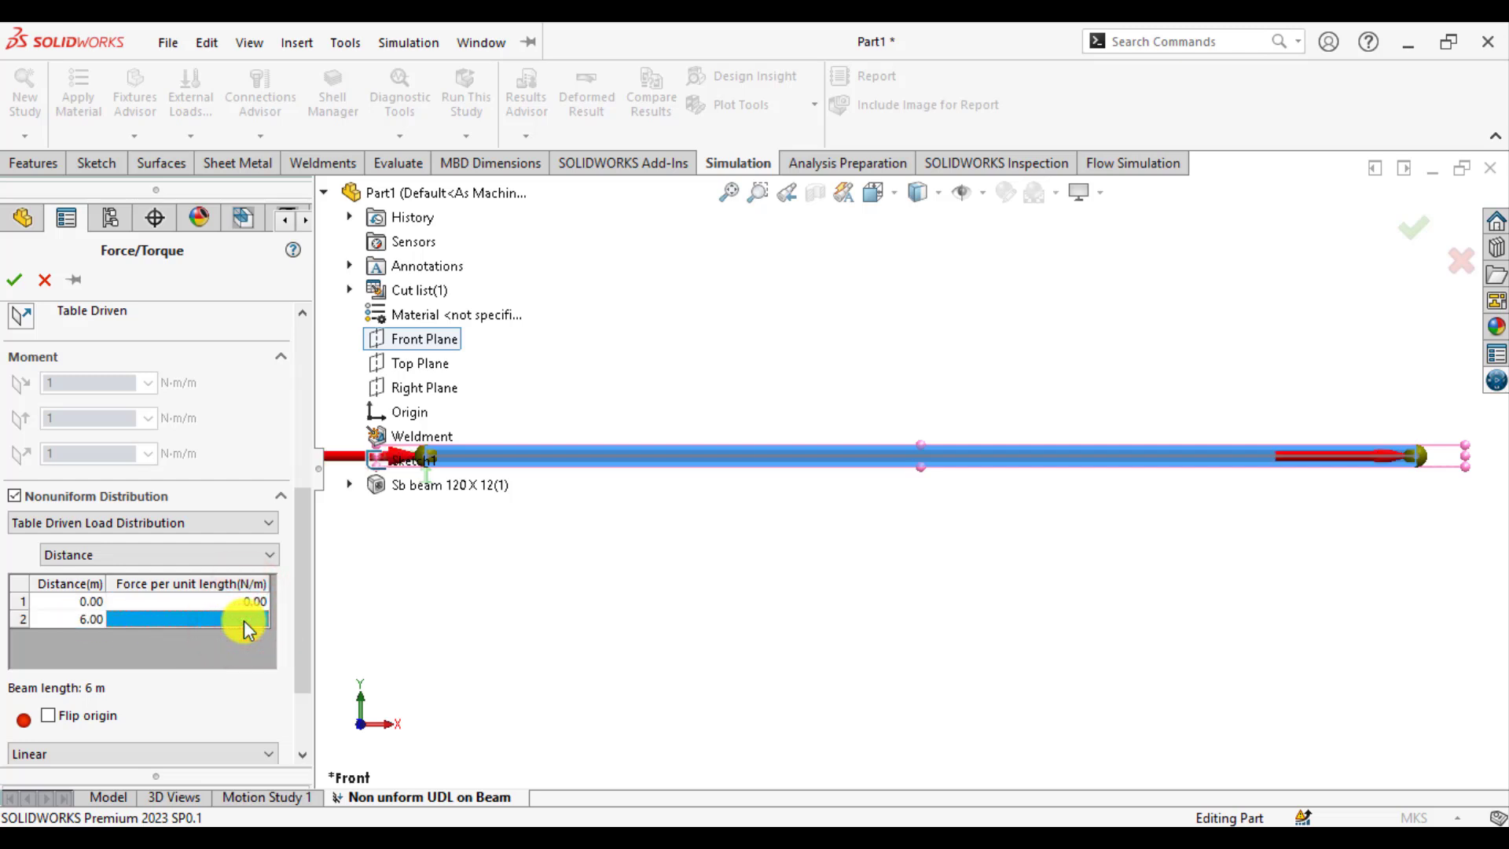
{"action": "type", "text": "40"}
{"action": "key", "text": "Return"}
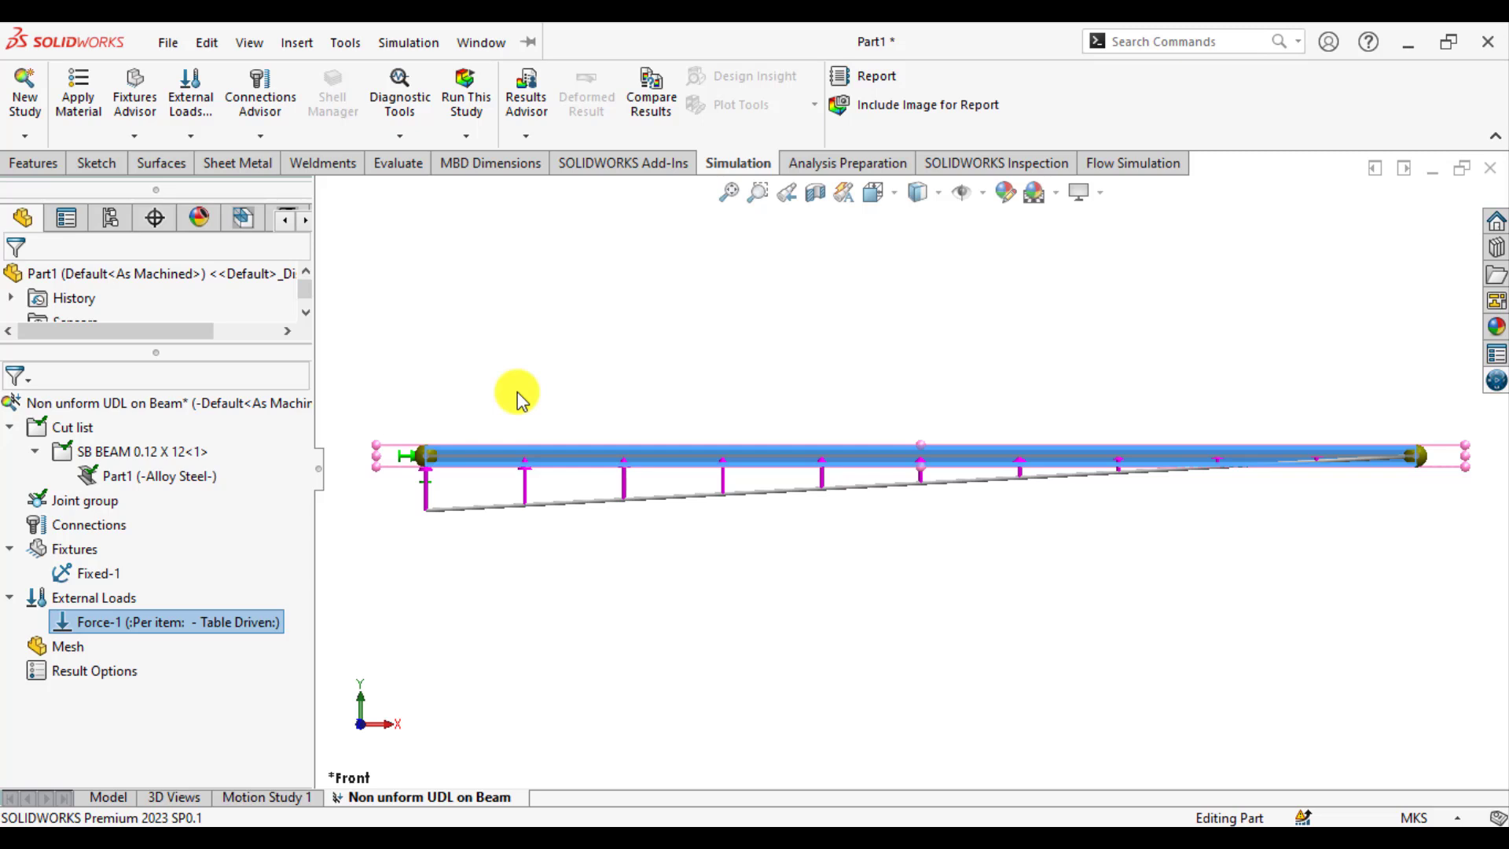
- Edit the beam's force definition and flip the load table's origin to the opposite end of the beam
{"action": "right_click", "coordinate": [148, 622]}
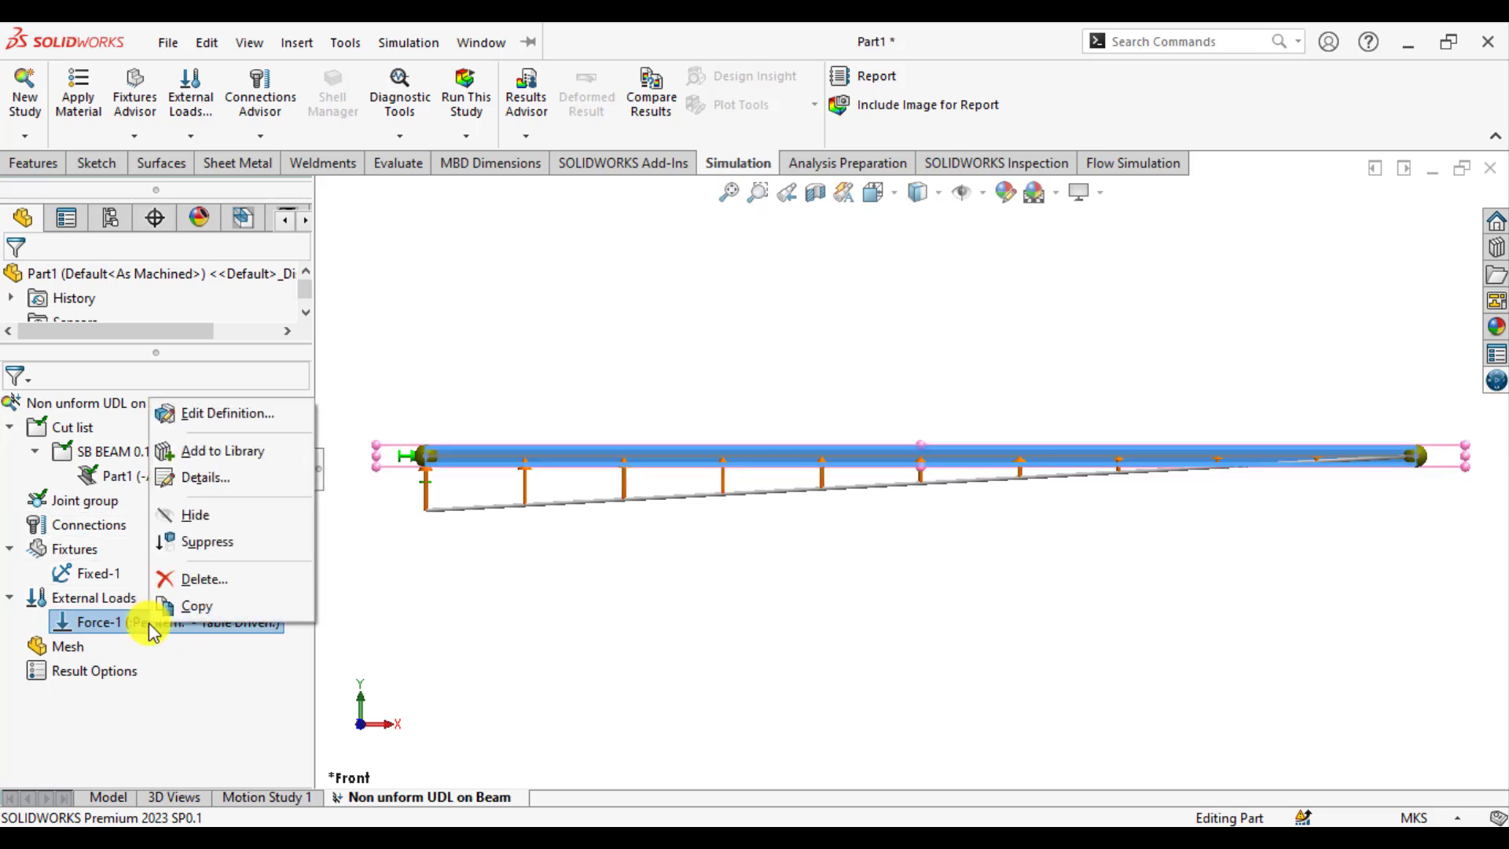
{"action": "left_click", "coordinate": [222, 410]}
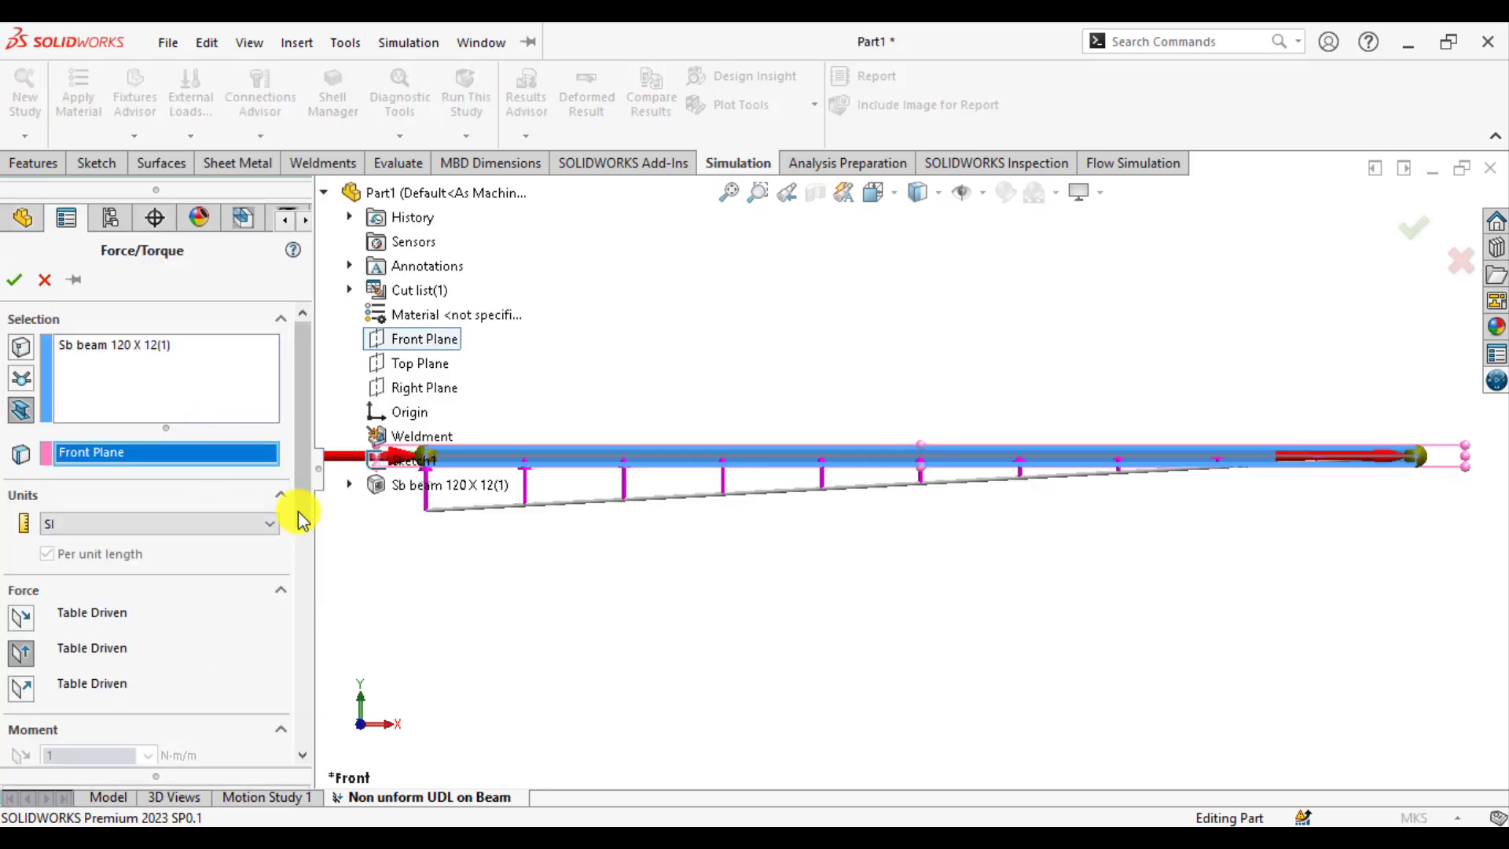
{"action": "left_click_drag", "start_coordinate": [297, 498], "coordinate": [299, 704]}
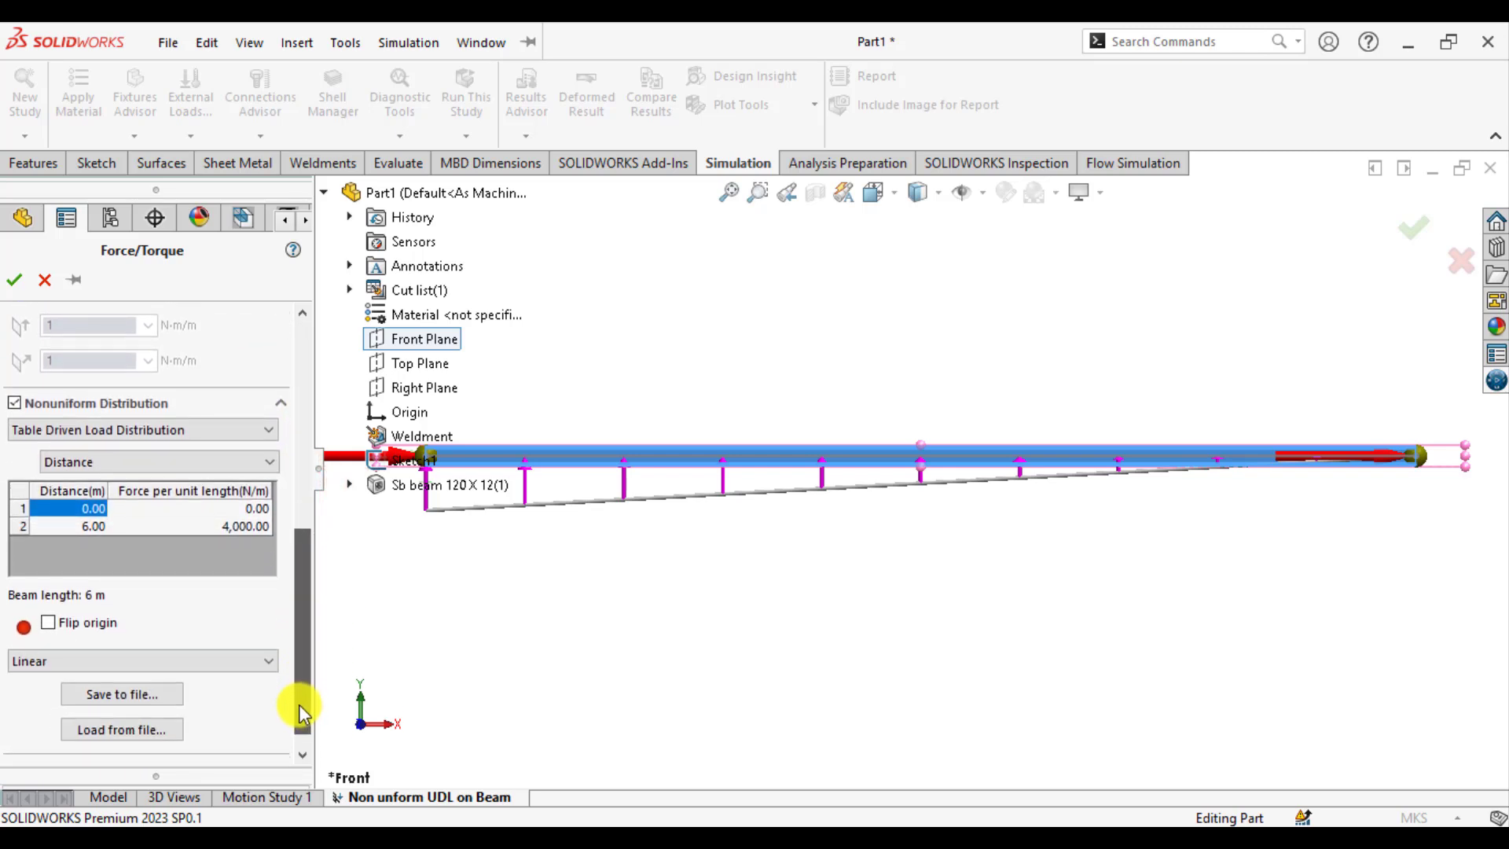
{"action": "left_click", "coordinate": [48, 622]}
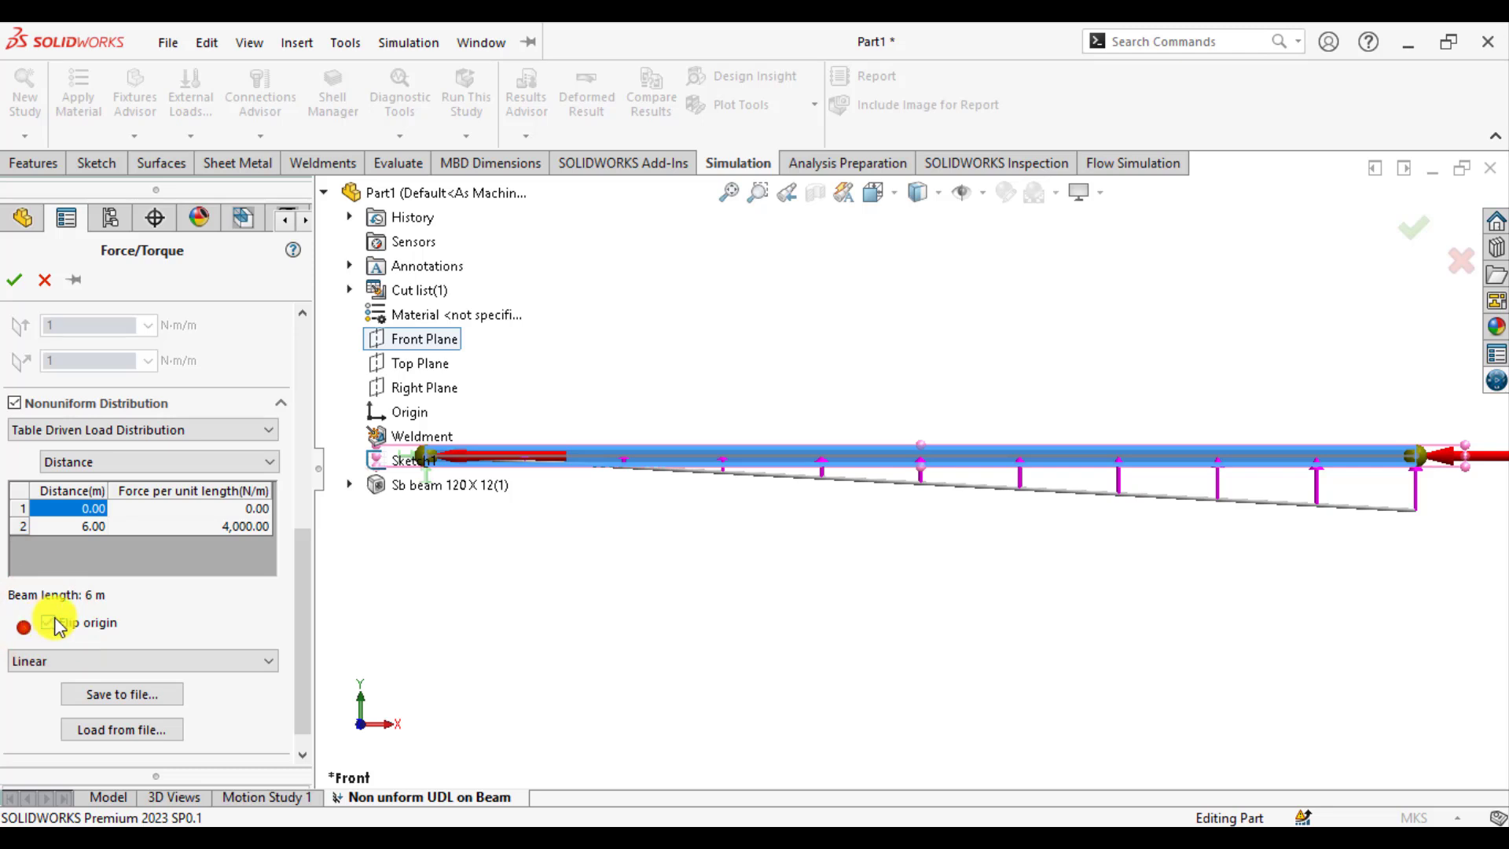
{"action": "scroll", "coordinate": [252, 597], "scroll_direction": "up", "scroll_amount": 2}
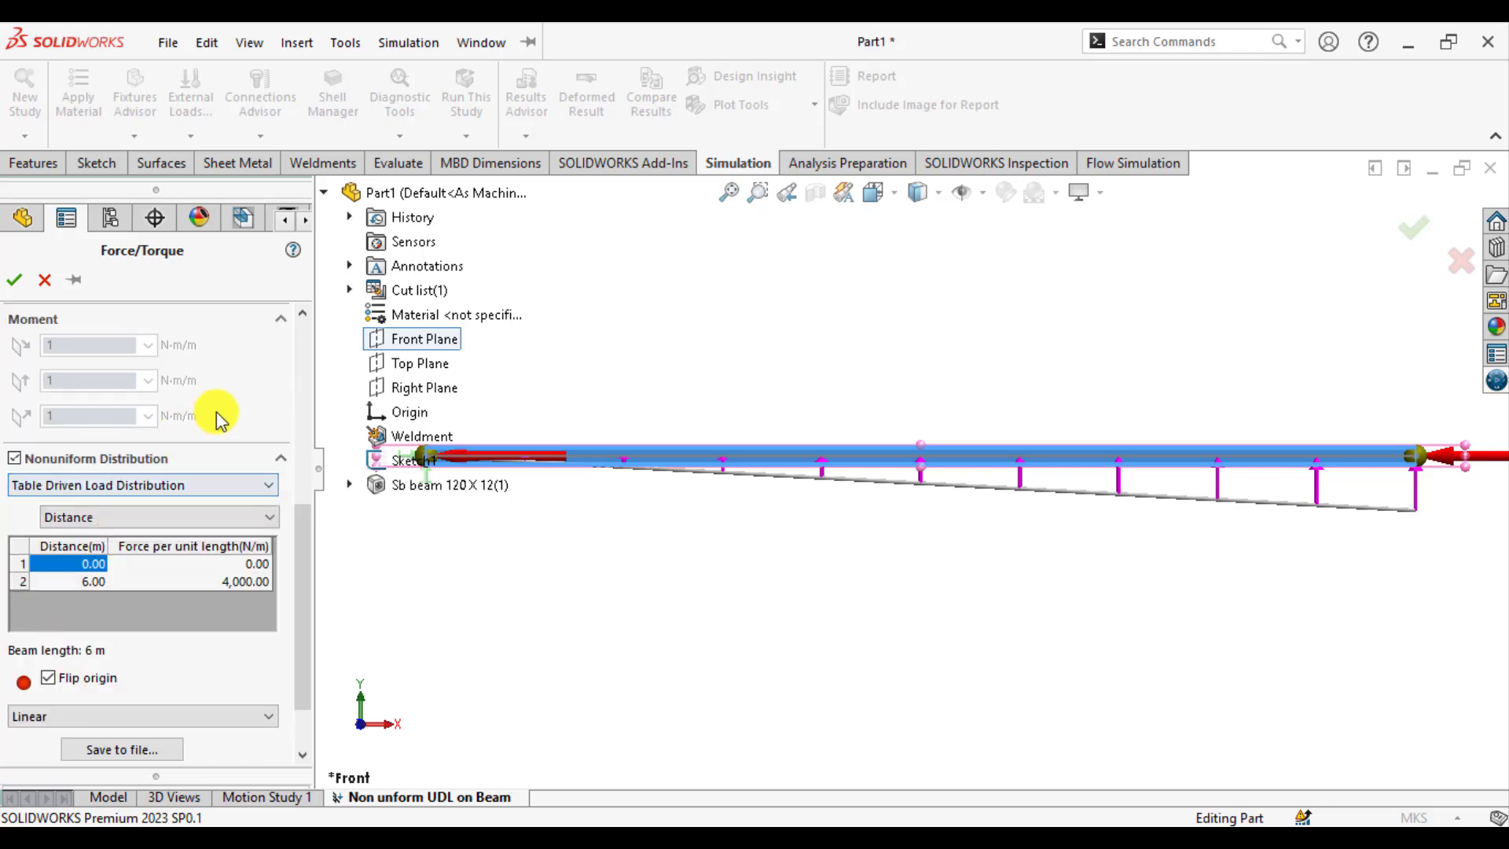
{"action": "left_click", "coordinate": [15, 281]}
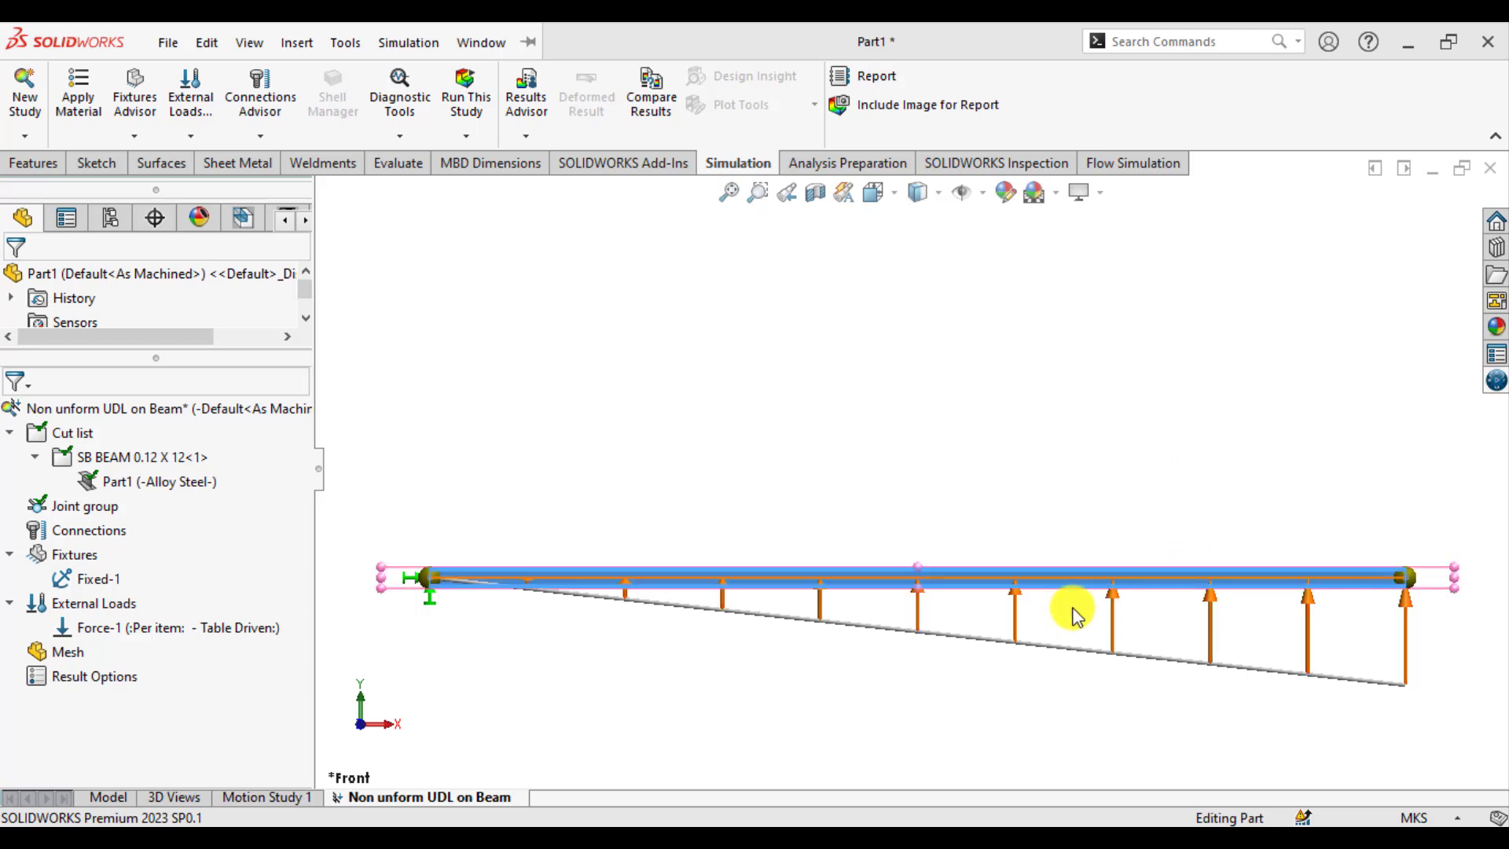
- Edit the beam's force definition and make the force per unit length at 6 m negative so the load acts downward
{"action": "right_click", "coordinate": [153, 628]}
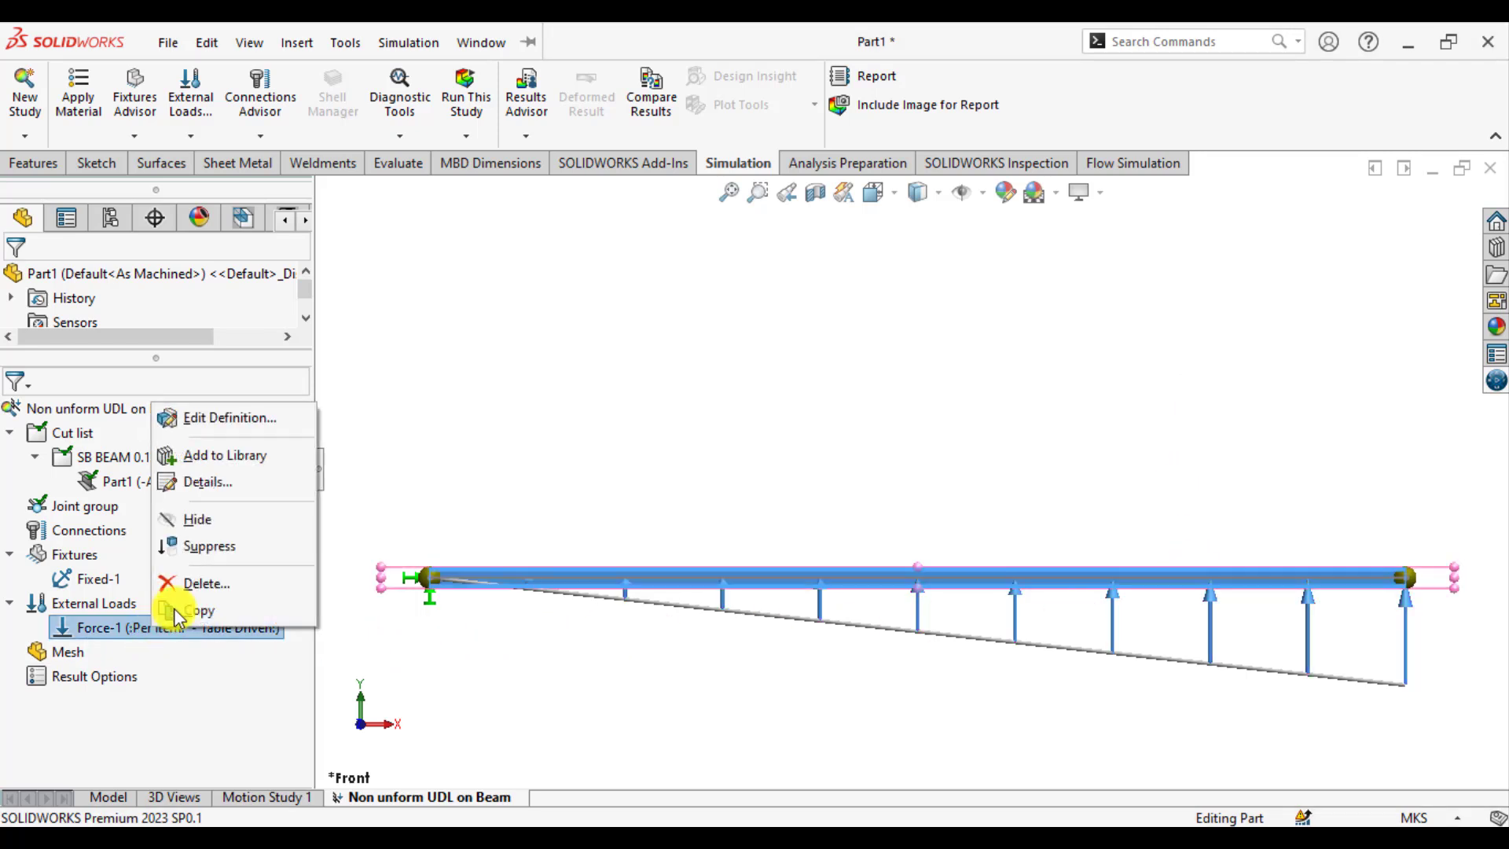
{"action": "left_click", "coordinate": [241, 418]}
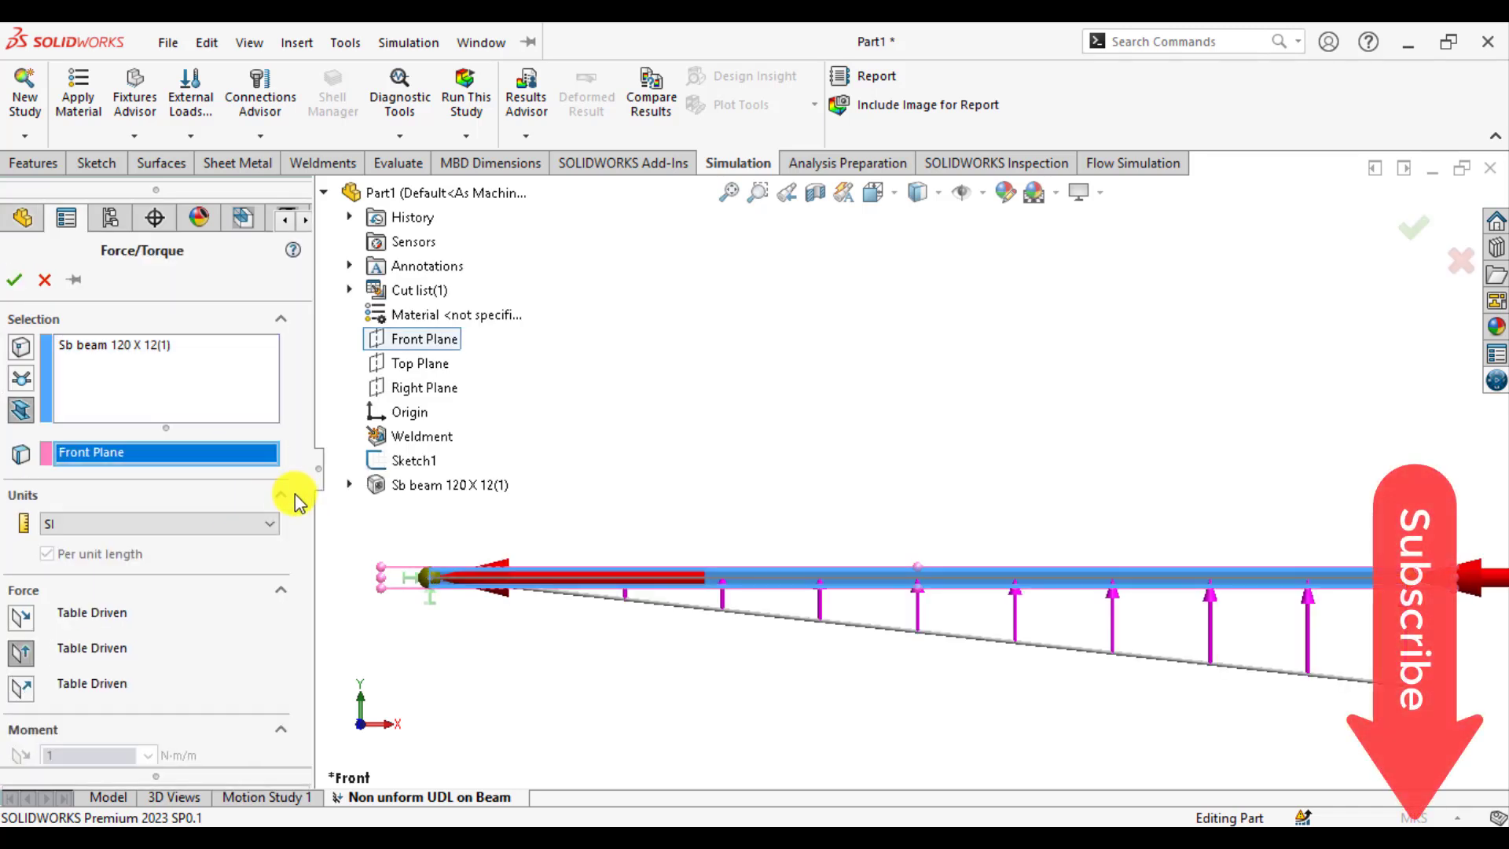
{"action": "left_click_drag", "start_coordinate": [303, 503], "coordinate": [327, 714]}
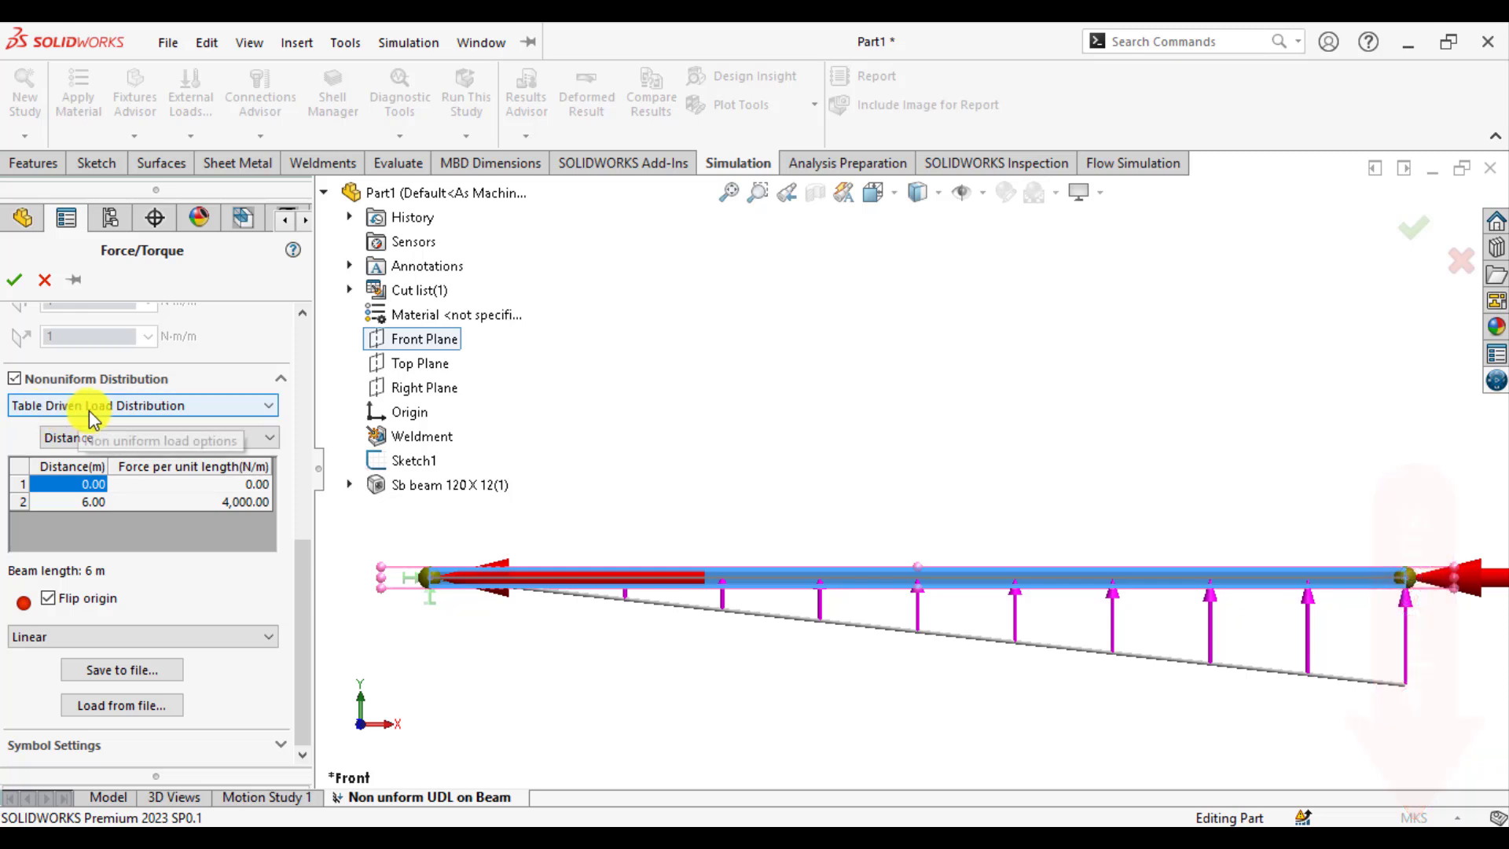
{"action": "left_click", "coordinate": [226, 503]}
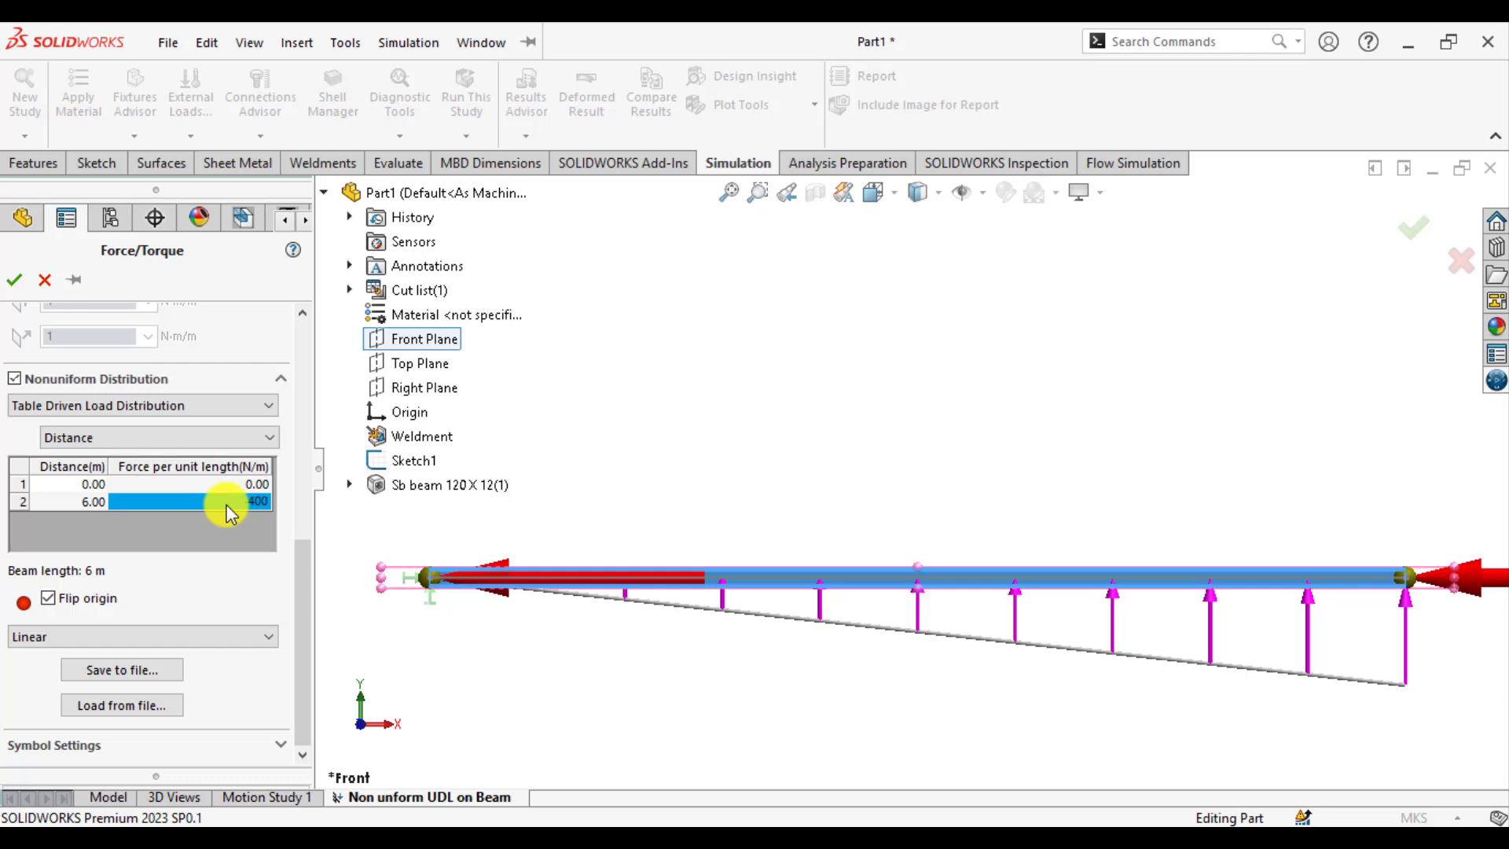
{"action": "left_click", "coordinate": [15, 281]}
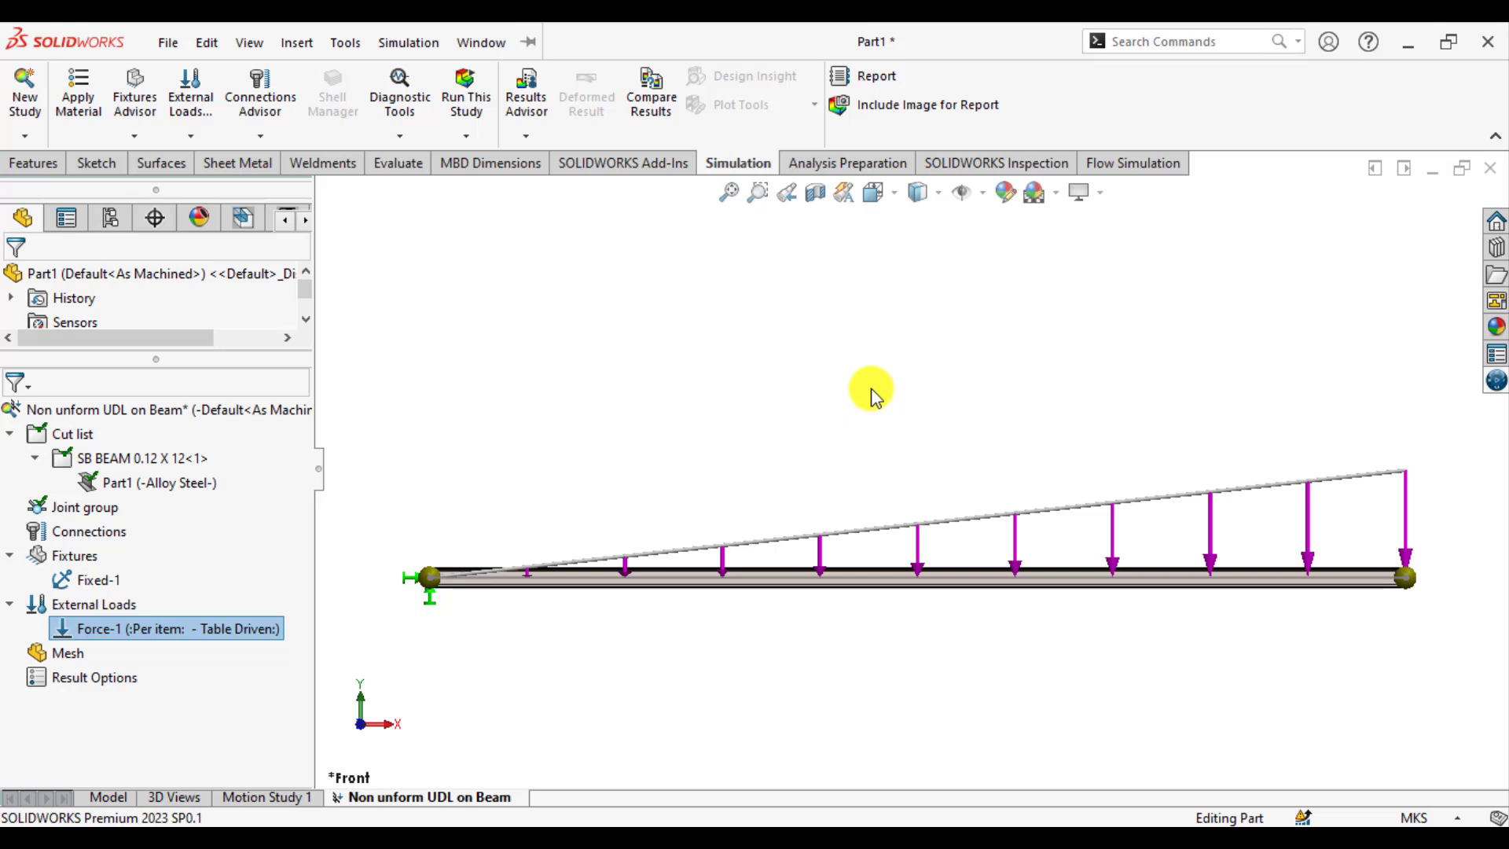
- Run the Non uniform UDL on Beam study
{"action": "left_click", "coordinate": [874, 536]}
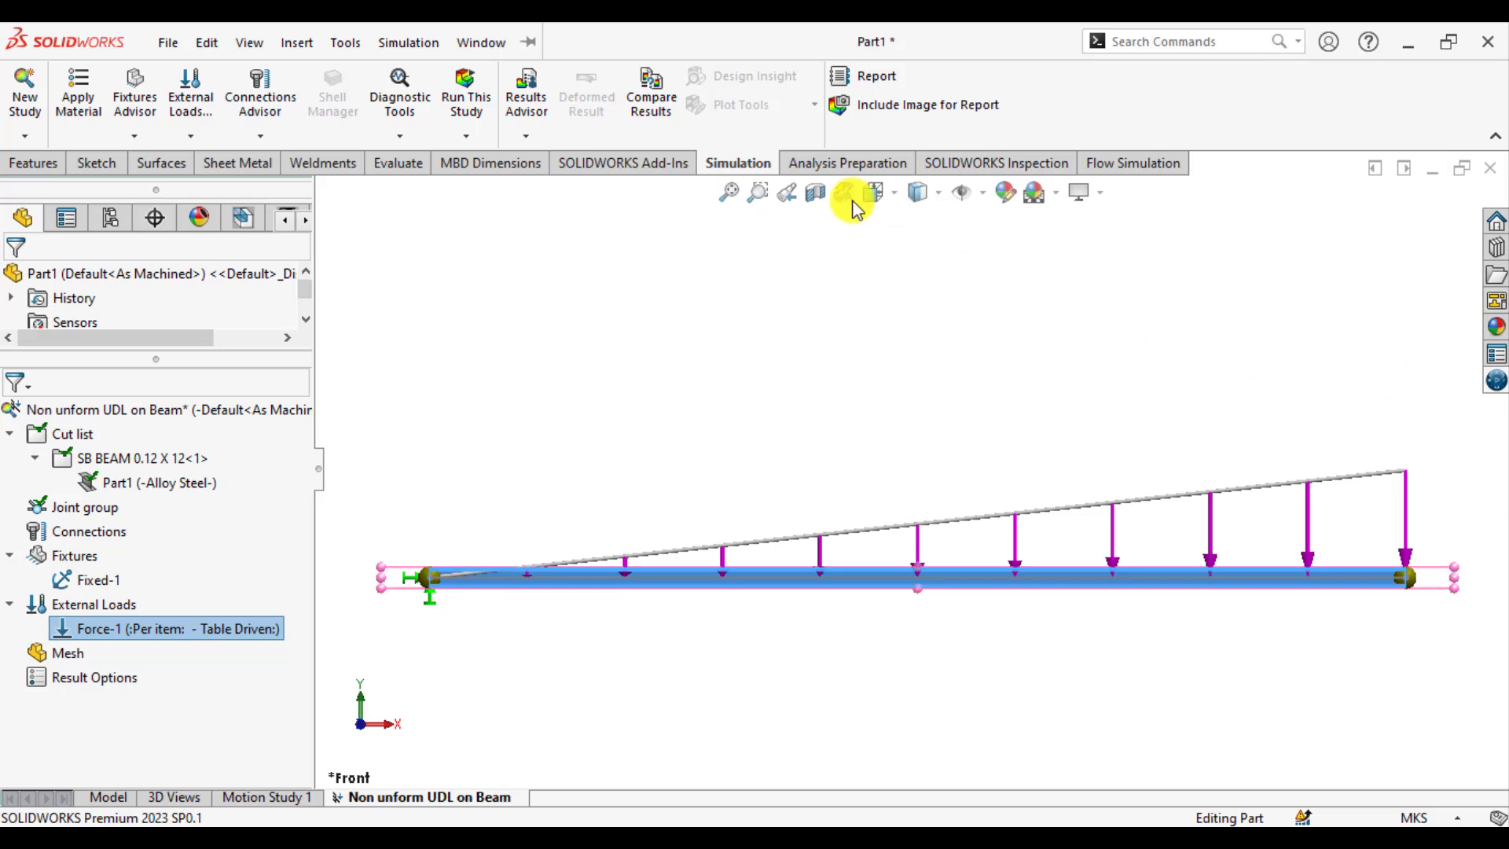
{"action": "left_click", "coordinate": [466, 98]}
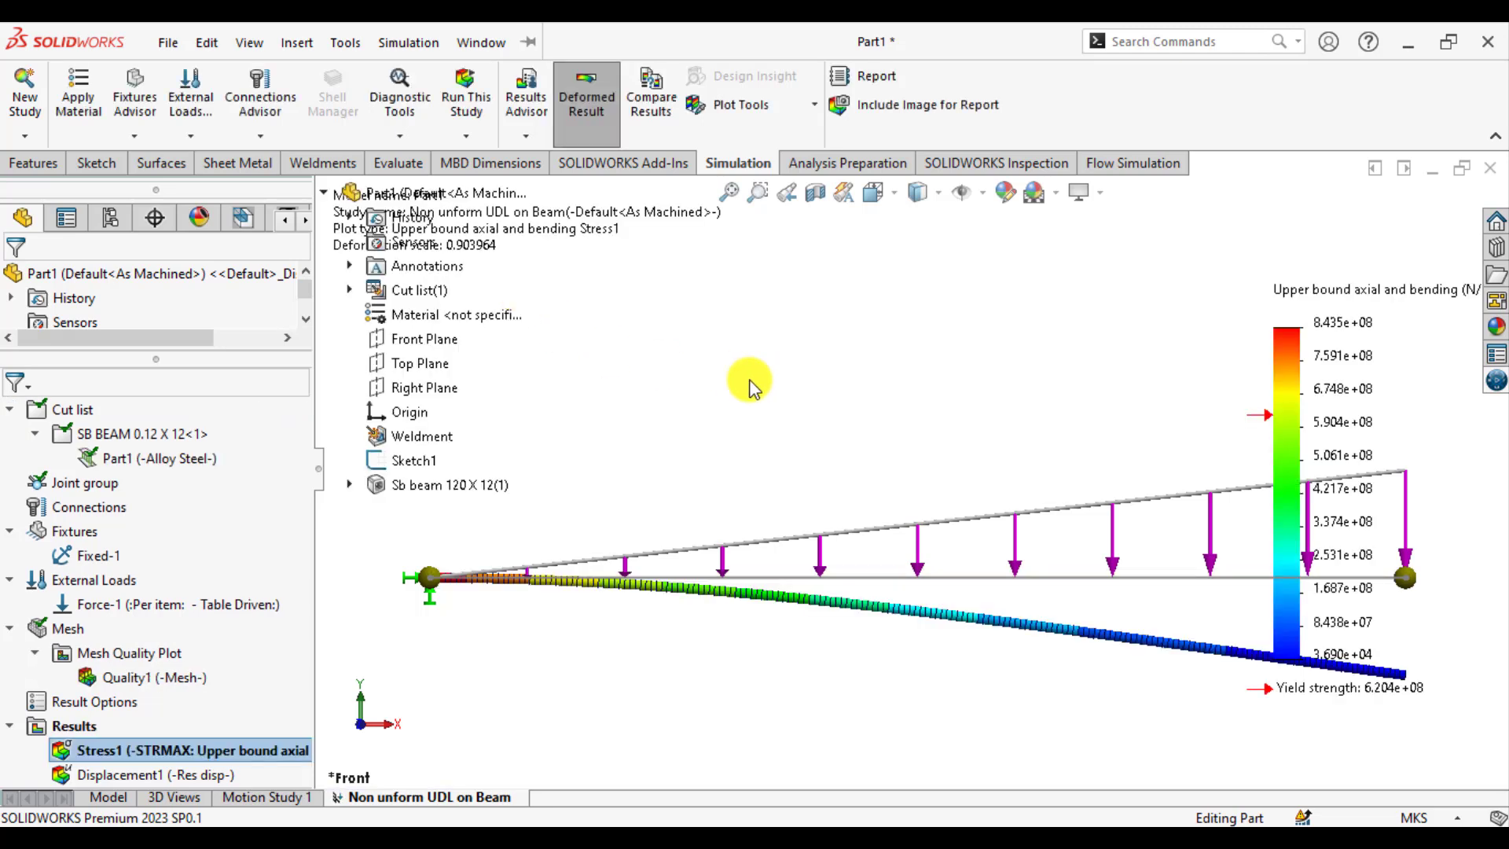
{"action": "scroll", "coordinate": [960, 403], "scroll_direction": "up", "scroll_amount": 1}
{"action": "scroll", "coordinate": [1016, 434], "scroll_direction": "down", "scroll_amount": 1}
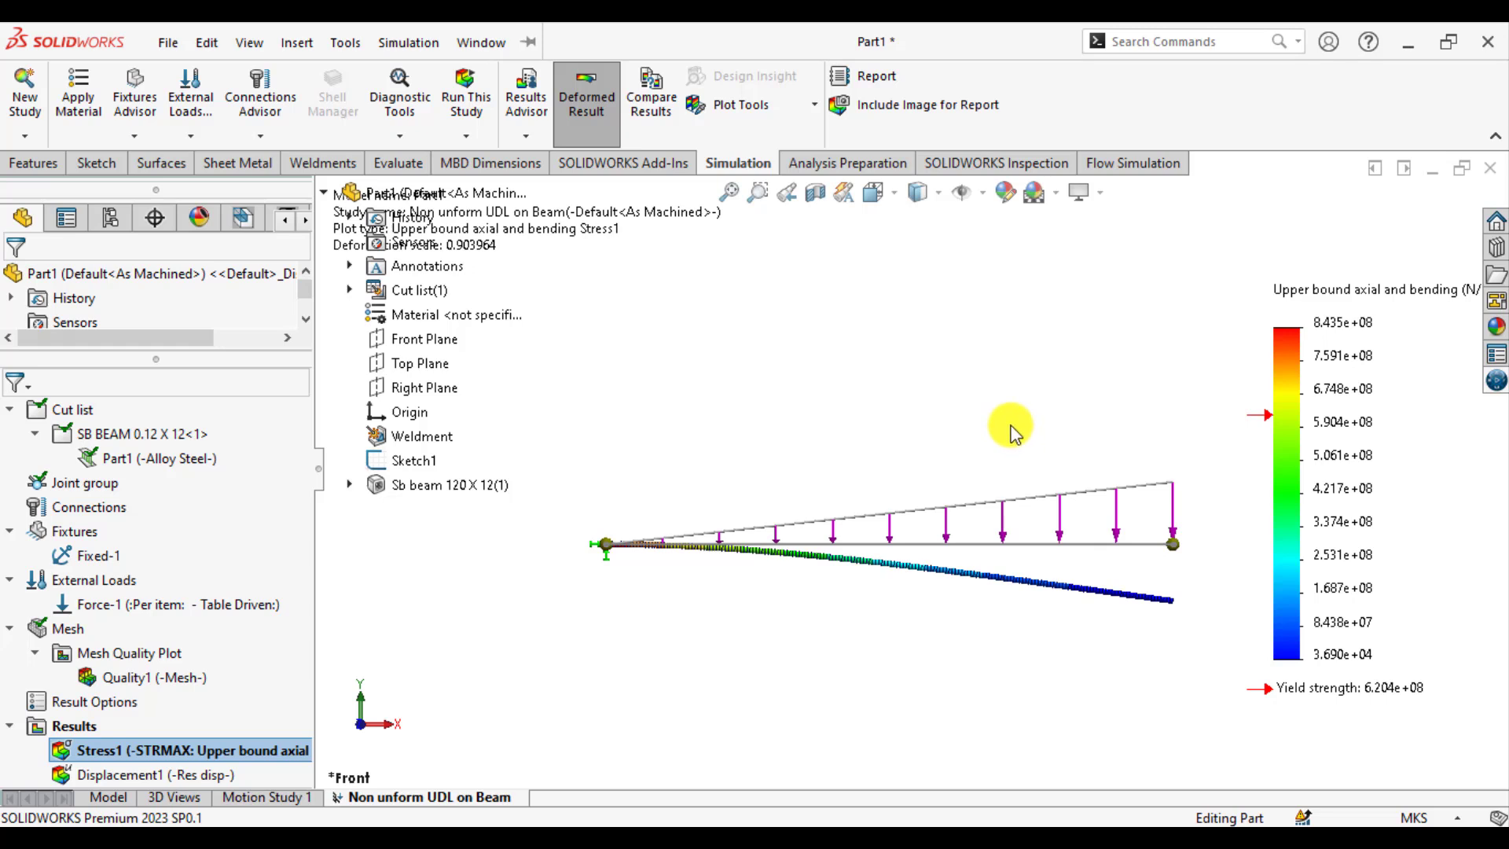
- Edit the stress plot to use N/mm^2 (MPa) units and show the minimum and maximum annotations
{"action": "right_click", "coordinate": [128, 751]}
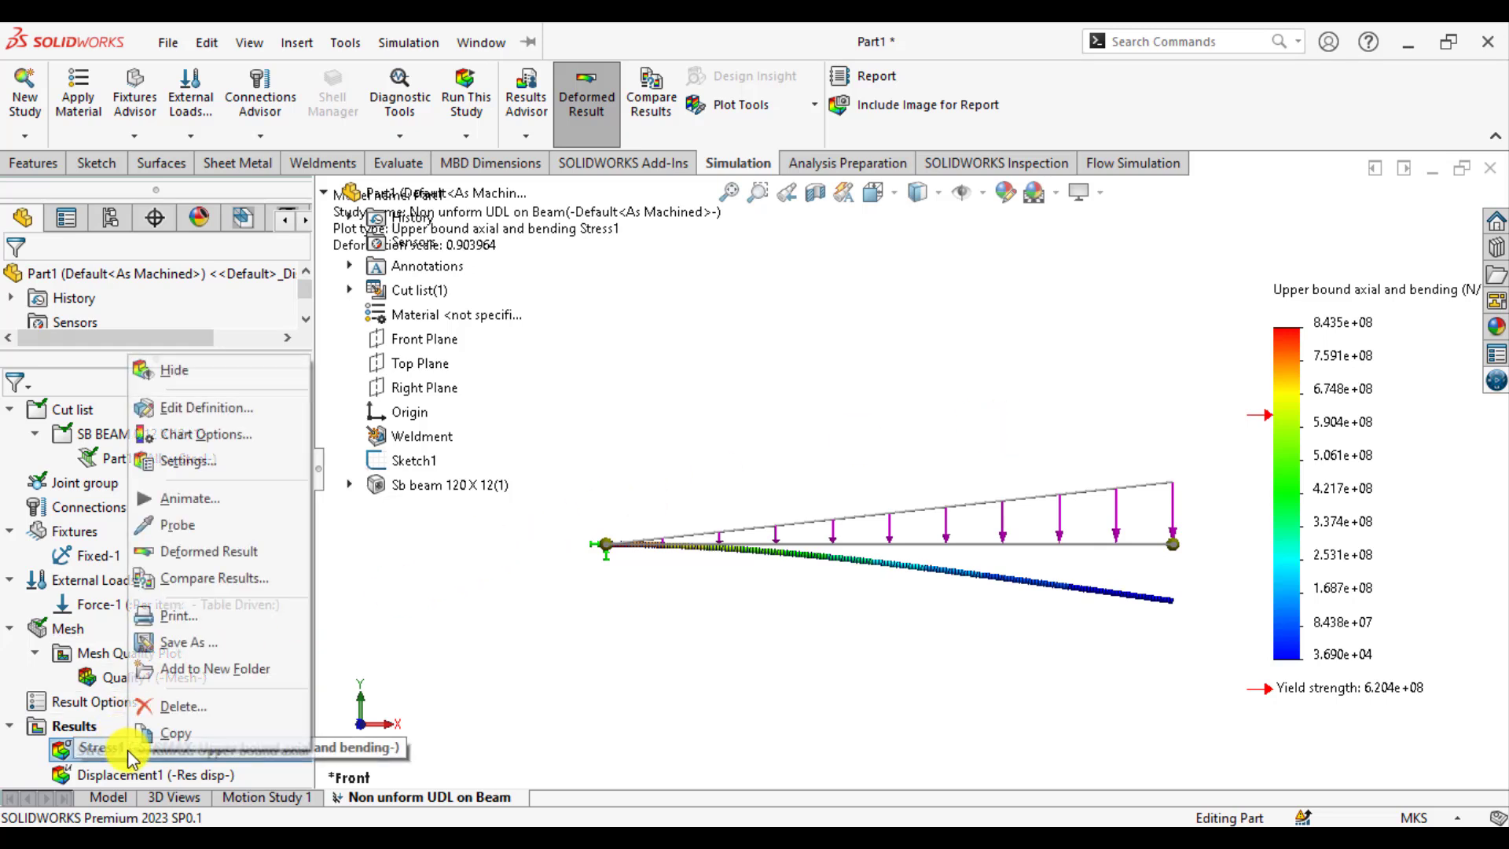
{"action": "left_click", "coordinate": [185, 408]}
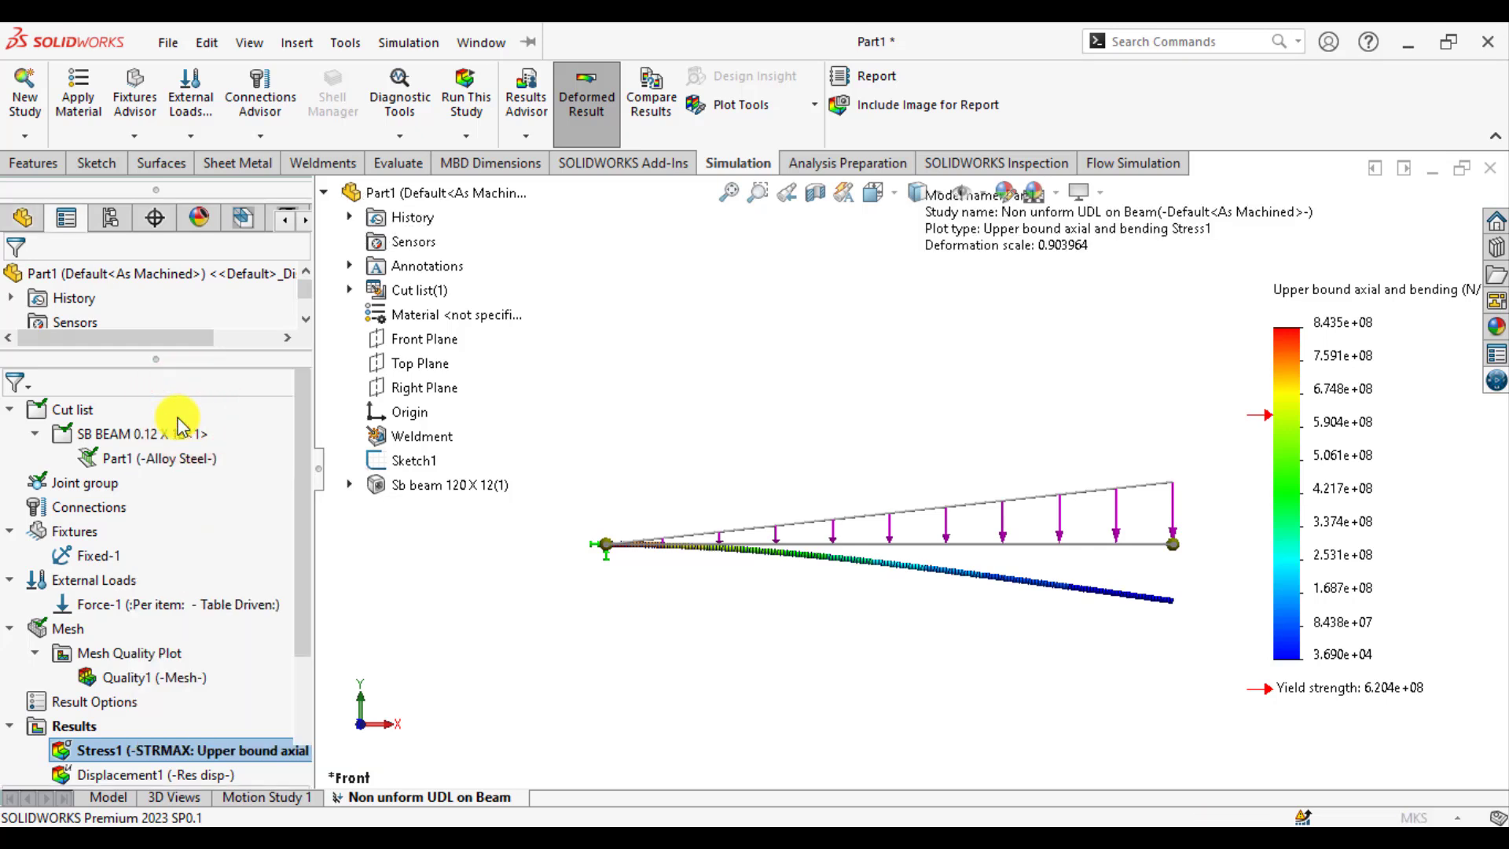
{"action": "left_click", "coordinate": [88, 420]}
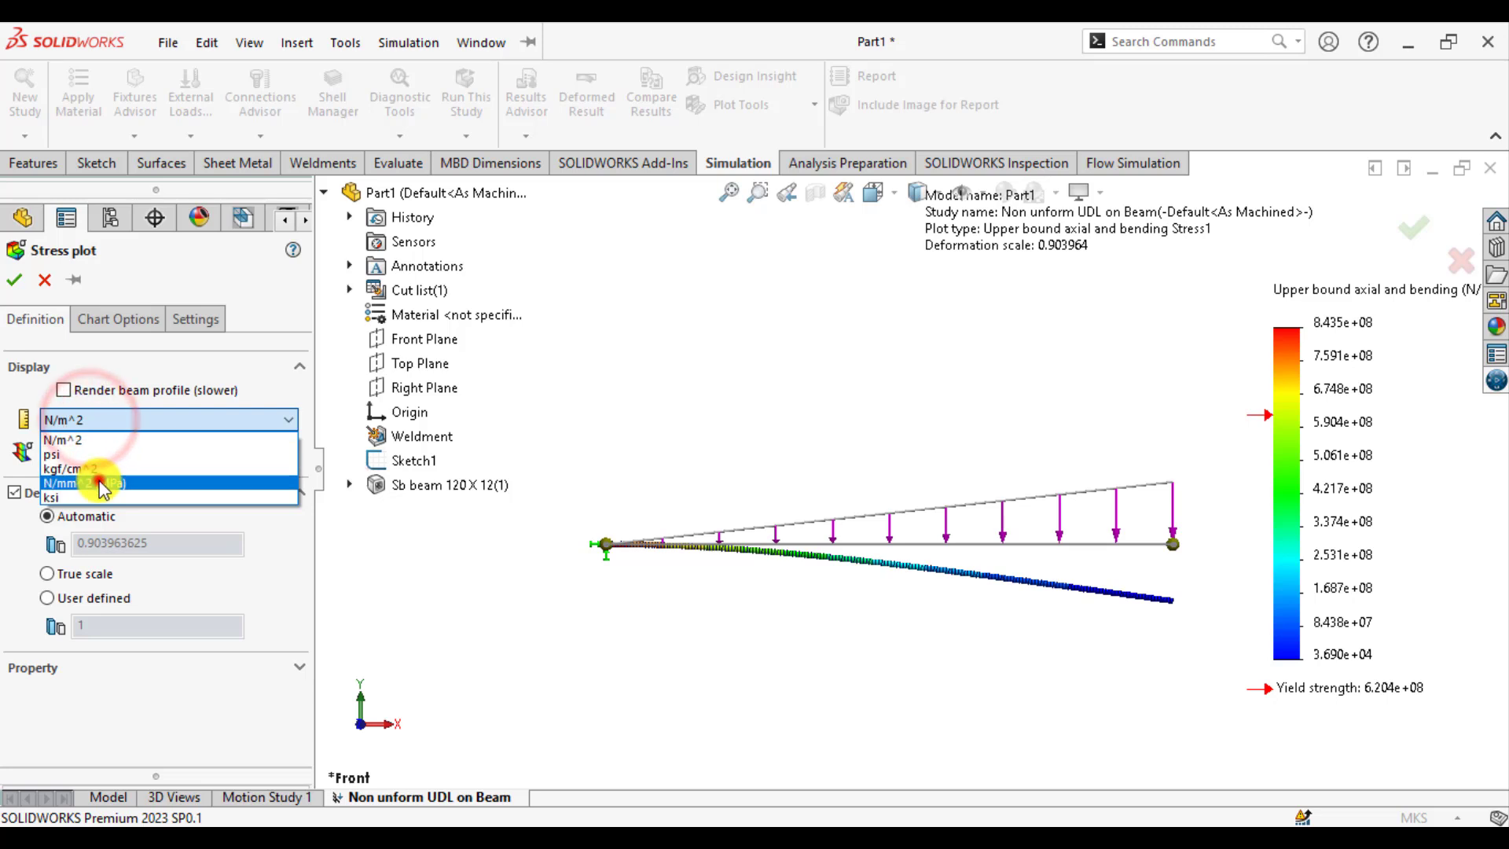
{"action": "left_click", "coordinate": [94, 483]}
{"action": "left_click", "coordinate": [110, 322]}
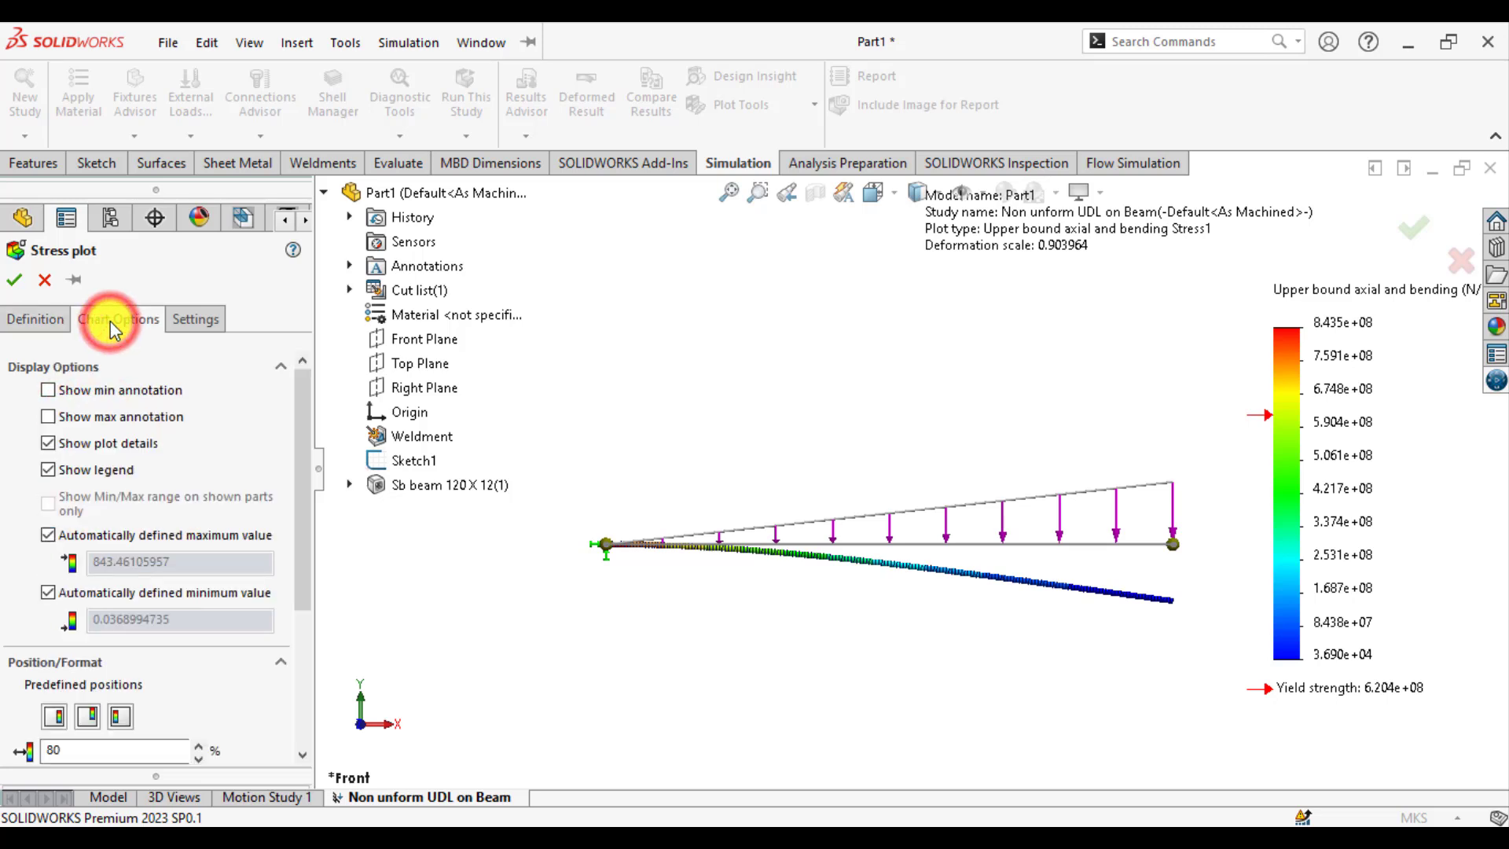
{"action": "left_click", "coordinate": [48, 416]}
{"action": "left_click", "coordinate": [48, 390]}
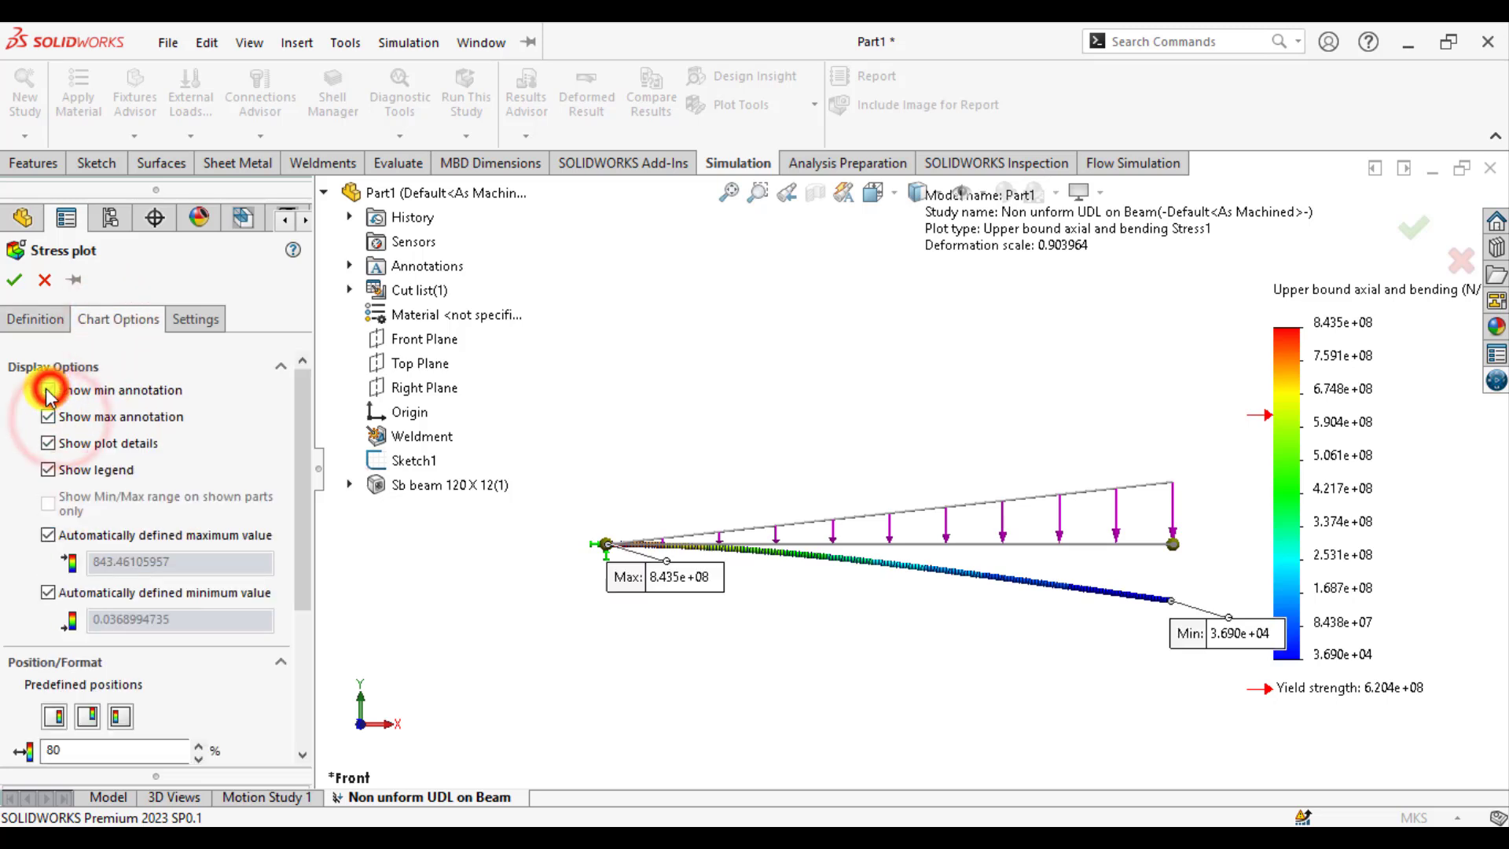
- Set the stress plot's number format to floating and apply the plot changes
{"action": "left_click", "coordinate": [45, 318]}
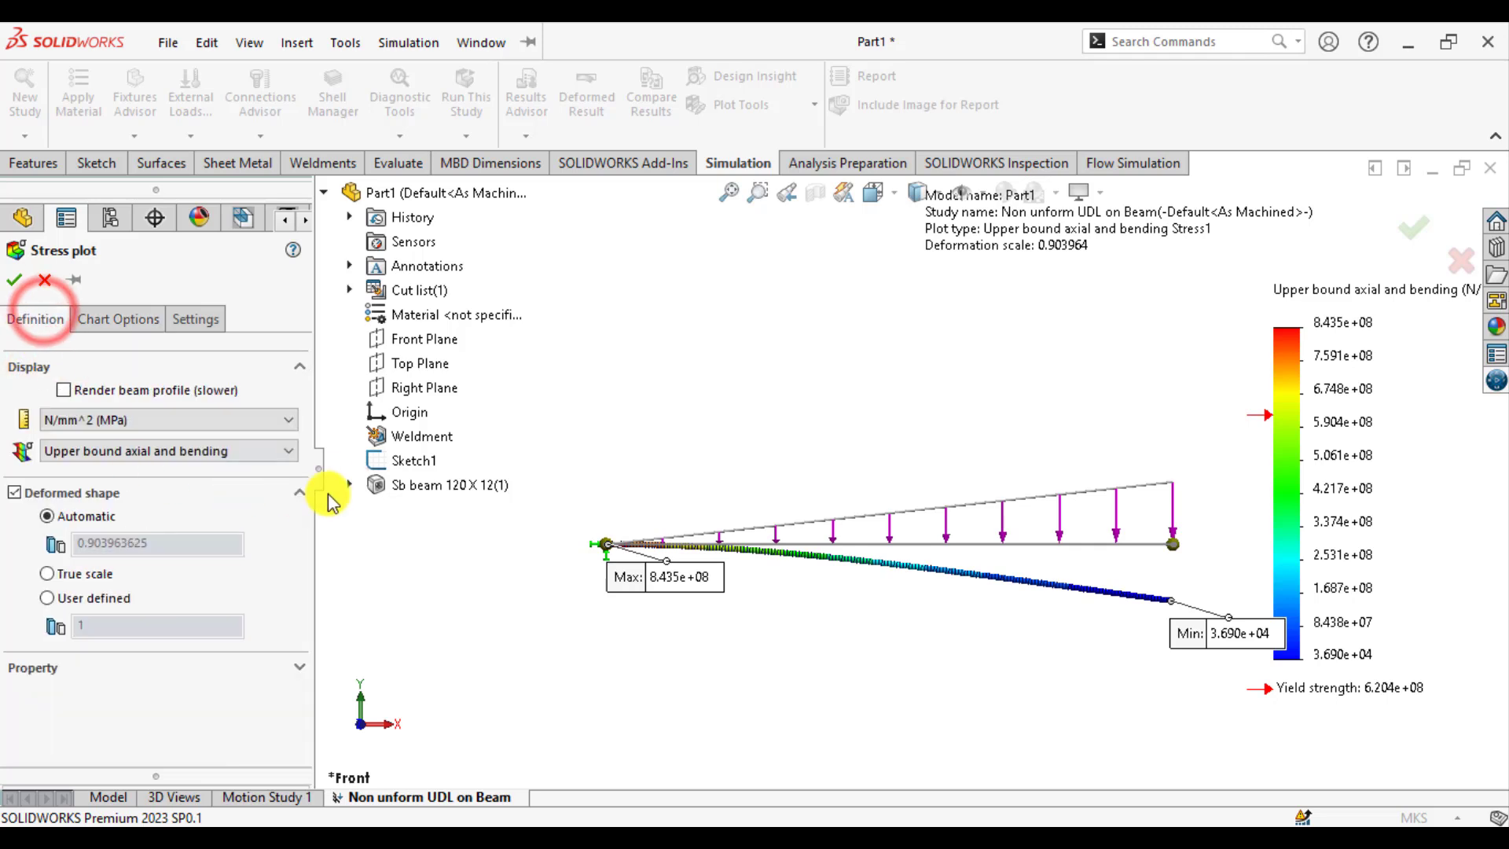
{"action": "left_click", "coordinate": [190, 322]}
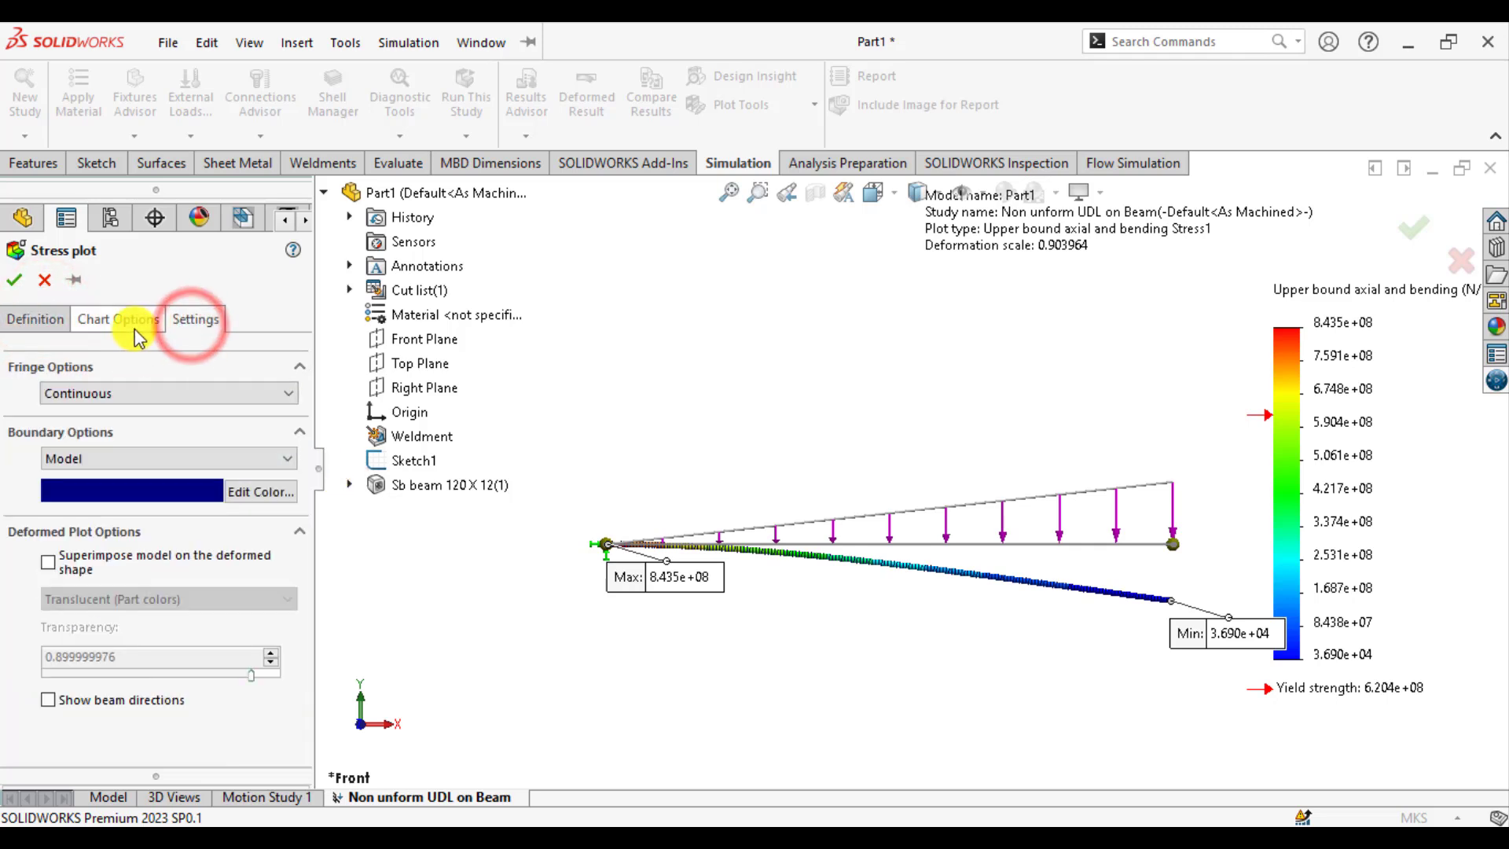
{"action": "left_click", "coordinate": [129, 319]}
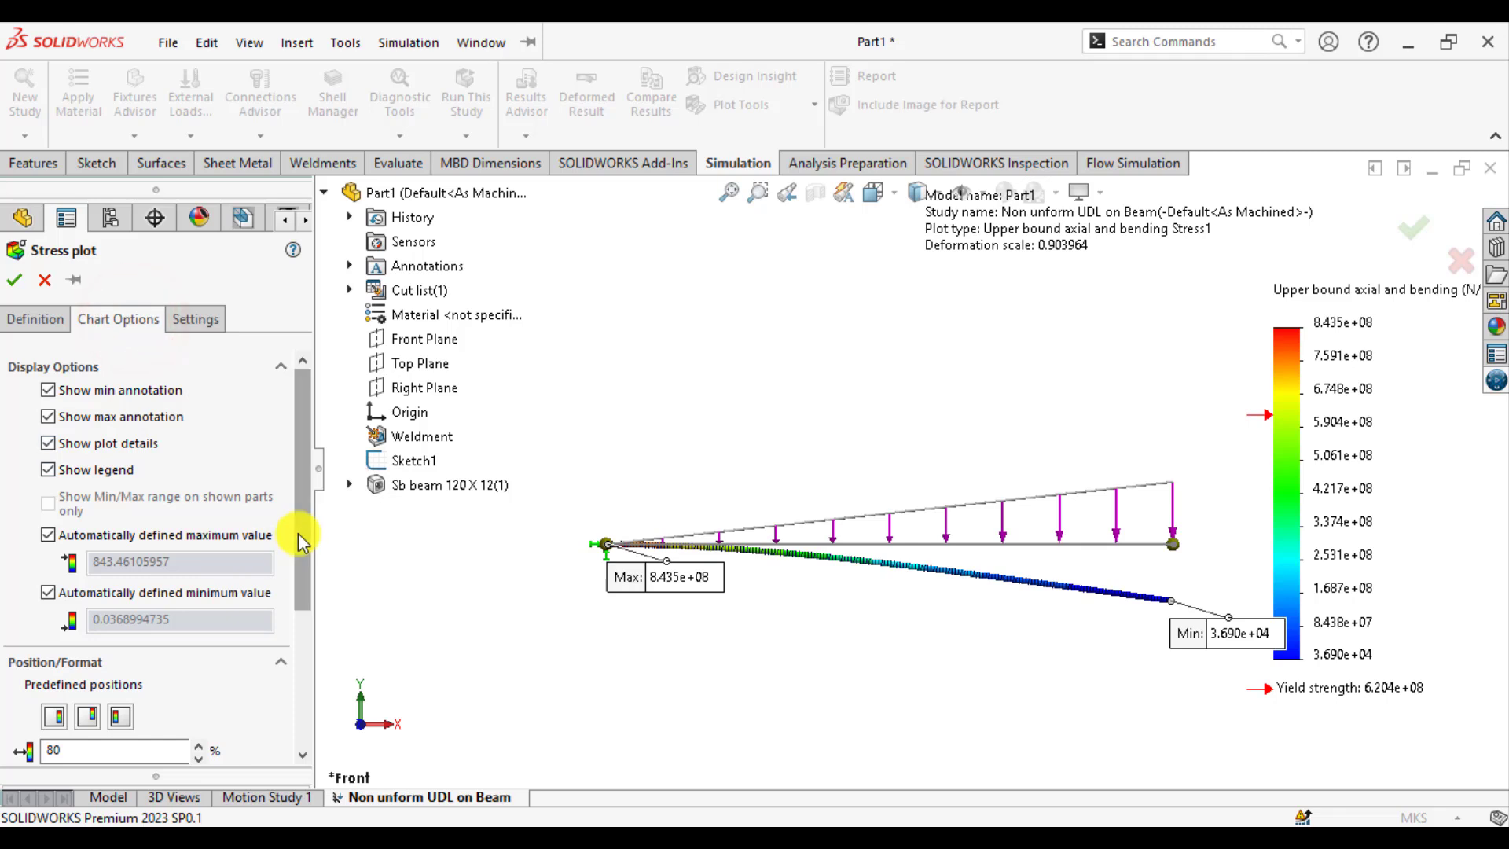
{"action": "left_click_drag", "start_coordinate": [297, 528], "coordinate": [300, 670]}
{"action": "left_click", "coordinate": [162, 638]}
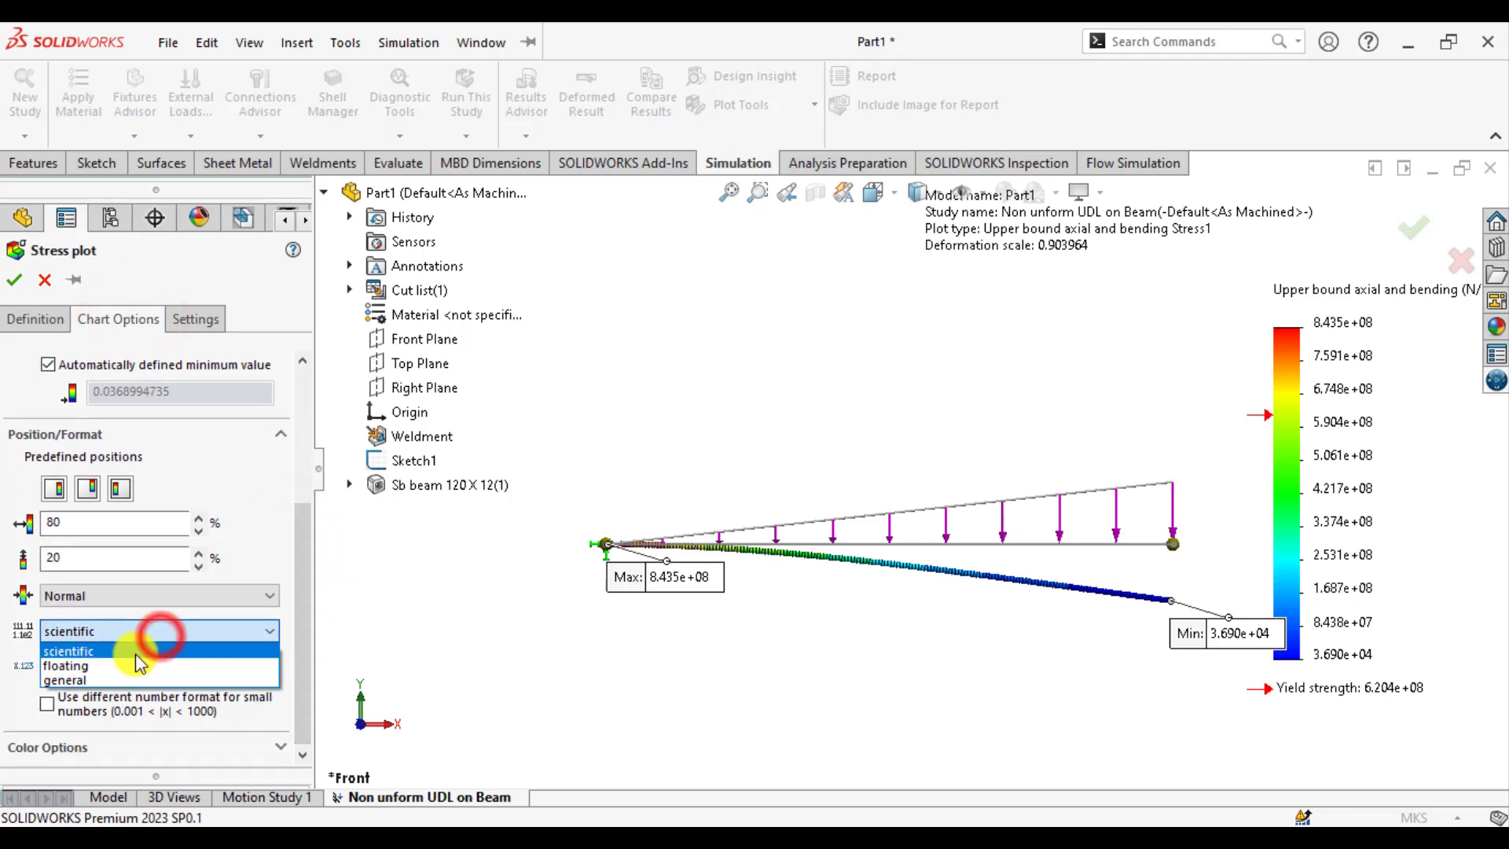
{"action": "left_click", "coordinate": [114, 664]}
{"action": "left_click", "coordinate": [15, 281]}
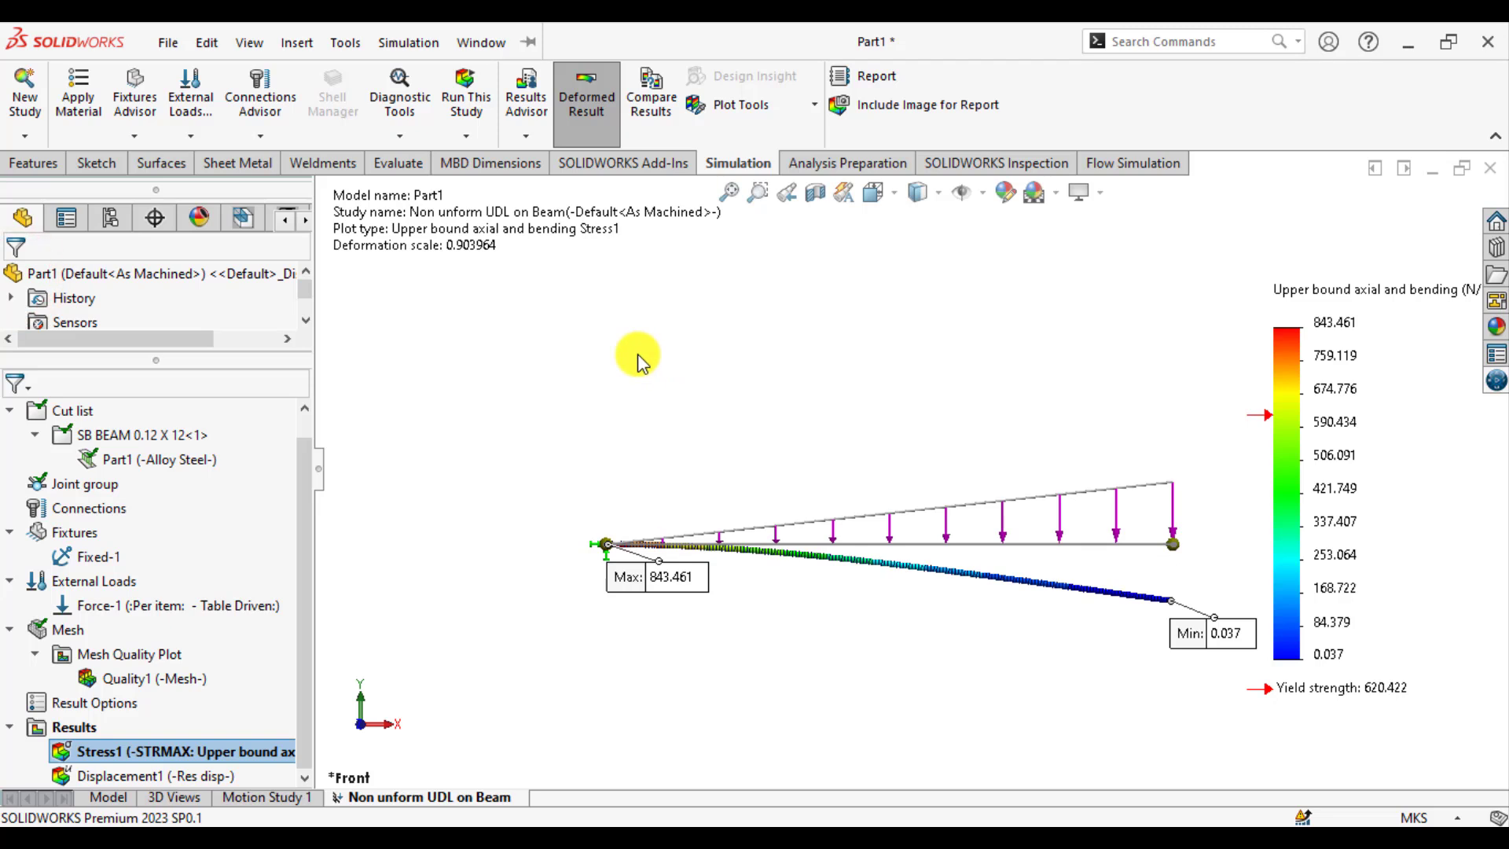
{"action": "scroll", "coordinate": [563, 381], "scroll_direction": "up", "scroll_amount": 1}
{"action": "scroll", "coordinate": [1072, 454], "scroll_direction": "down", "scroll_amount": 1}
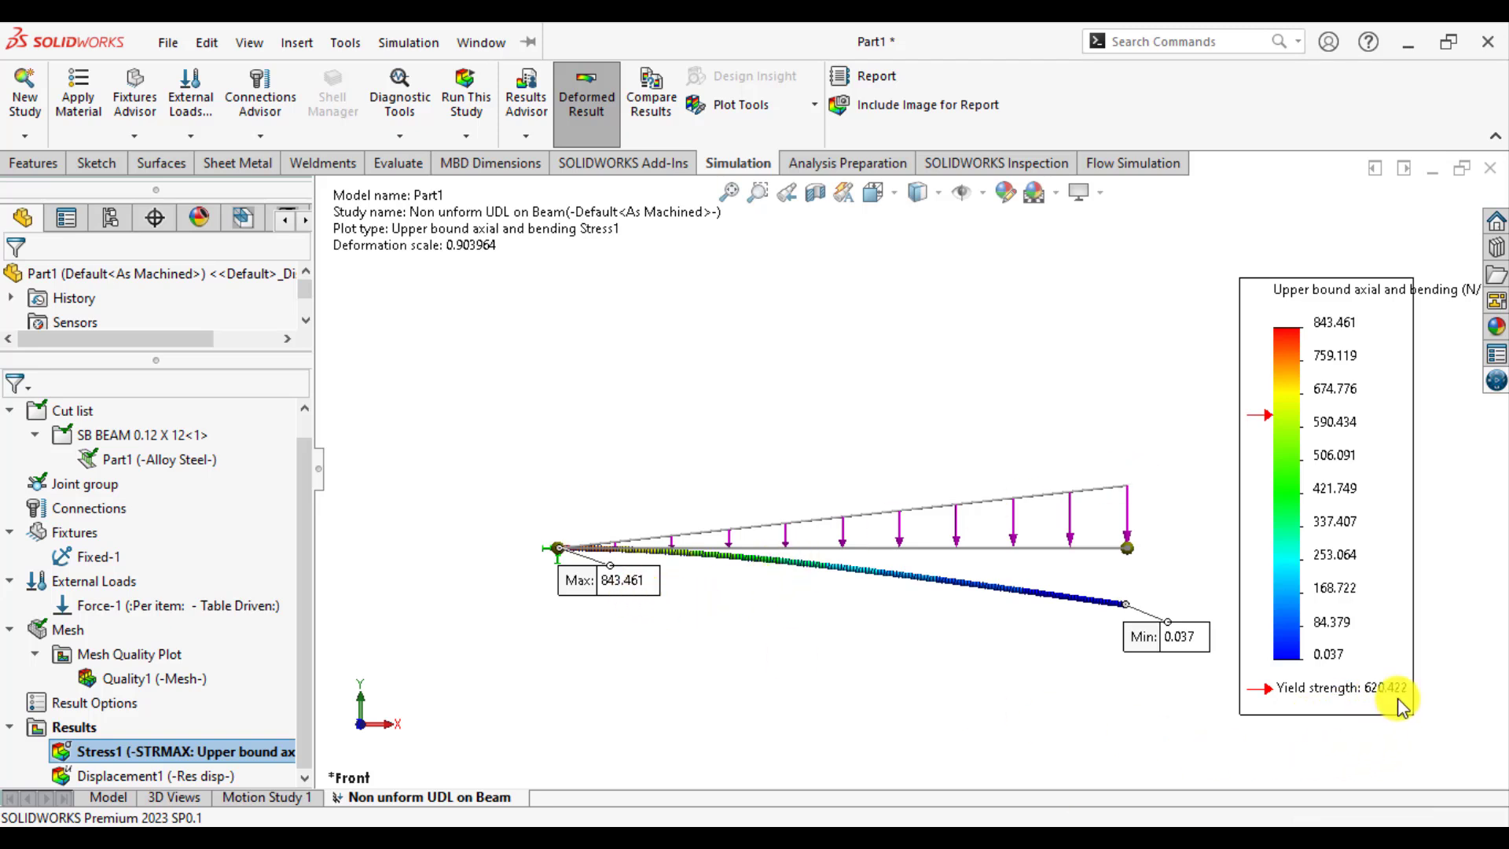
- Add a factor of safety plot covering all bodies with the Automatic failure criterion to the study results
{"action": "right_click", "coordinate": [74, 731]}
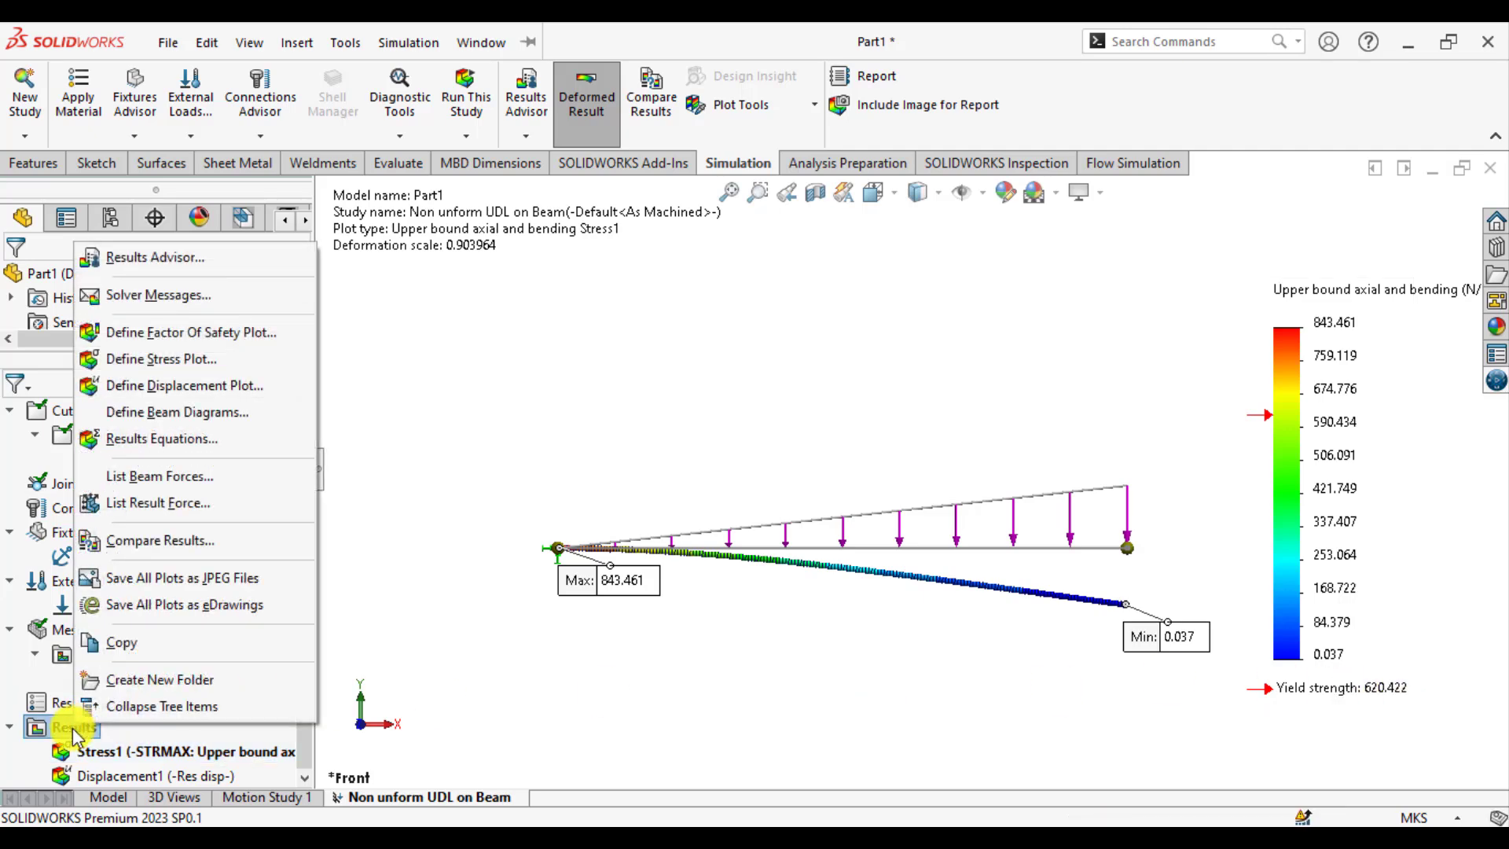
{"action": "left_click", "coordinate": [180, 338]}
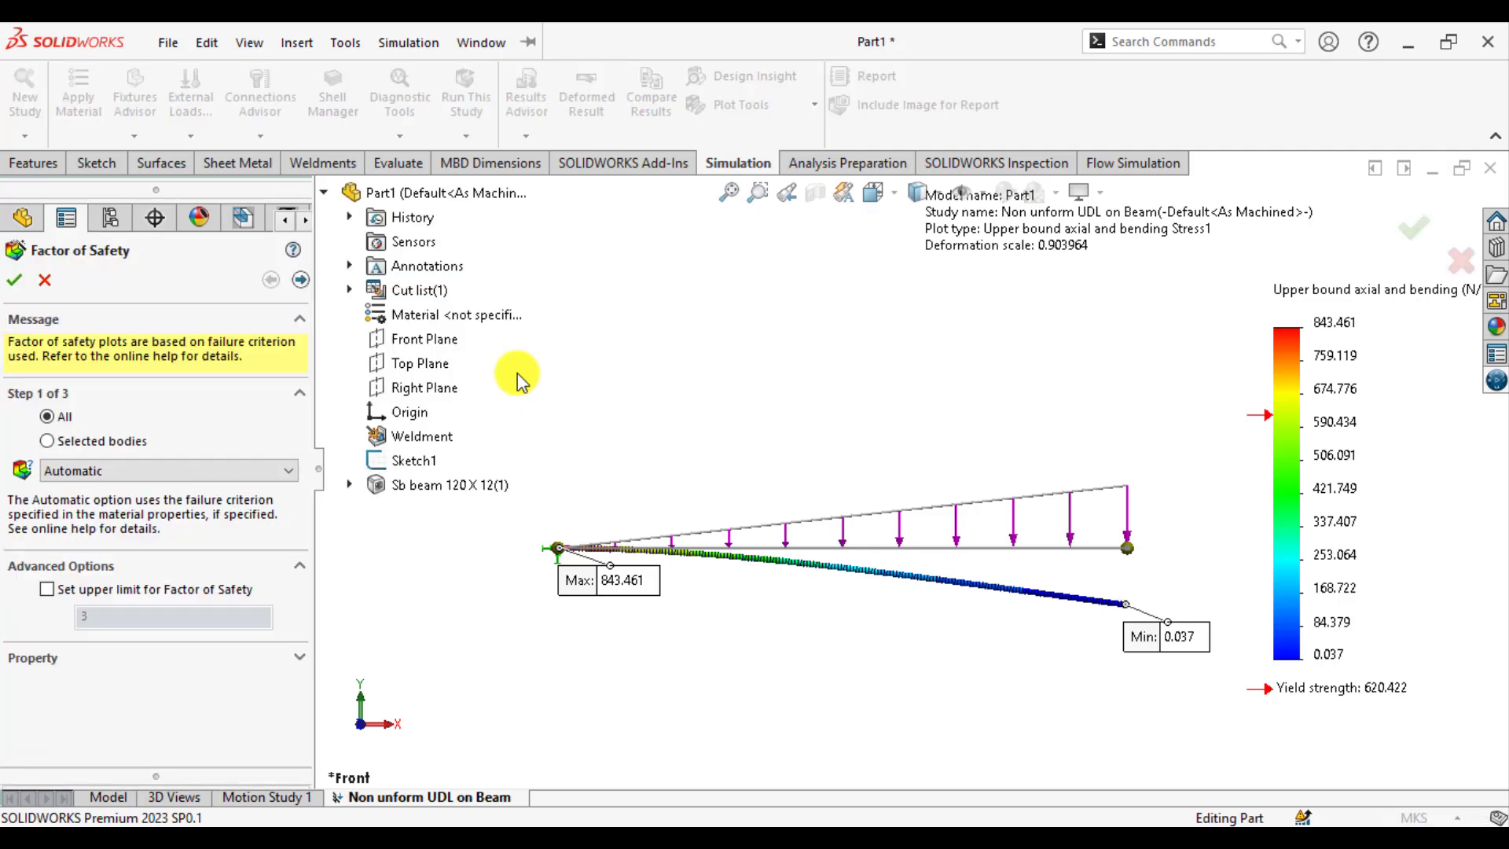
{"action": "left_click", "coordinate": [14, 278]}
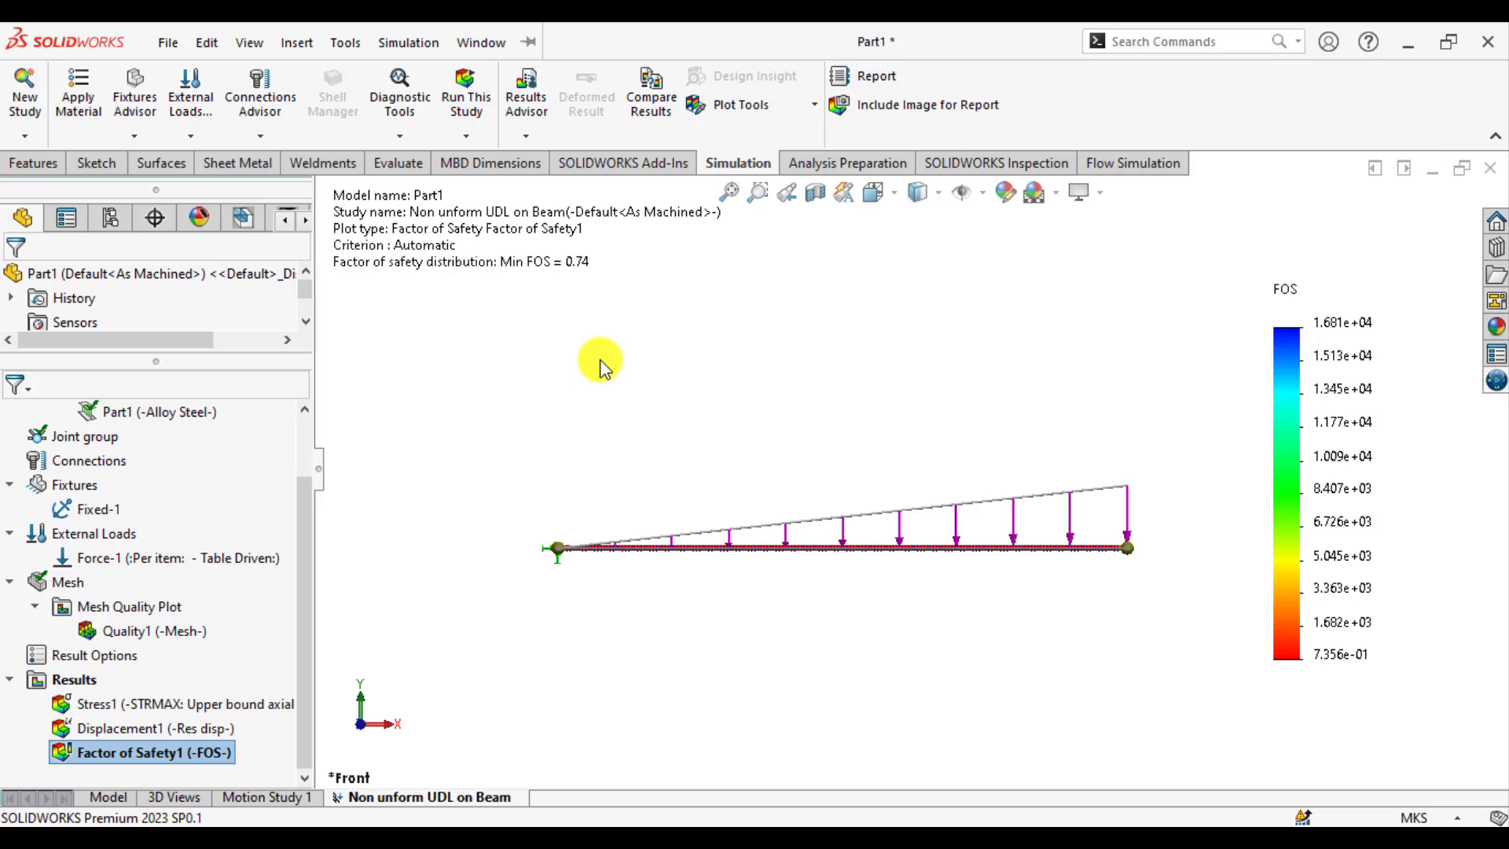
- Create a beam diagram of Shear Force in Dir1 in N for all beams
{"action": "right_click", "coordinate": [61, 686]}
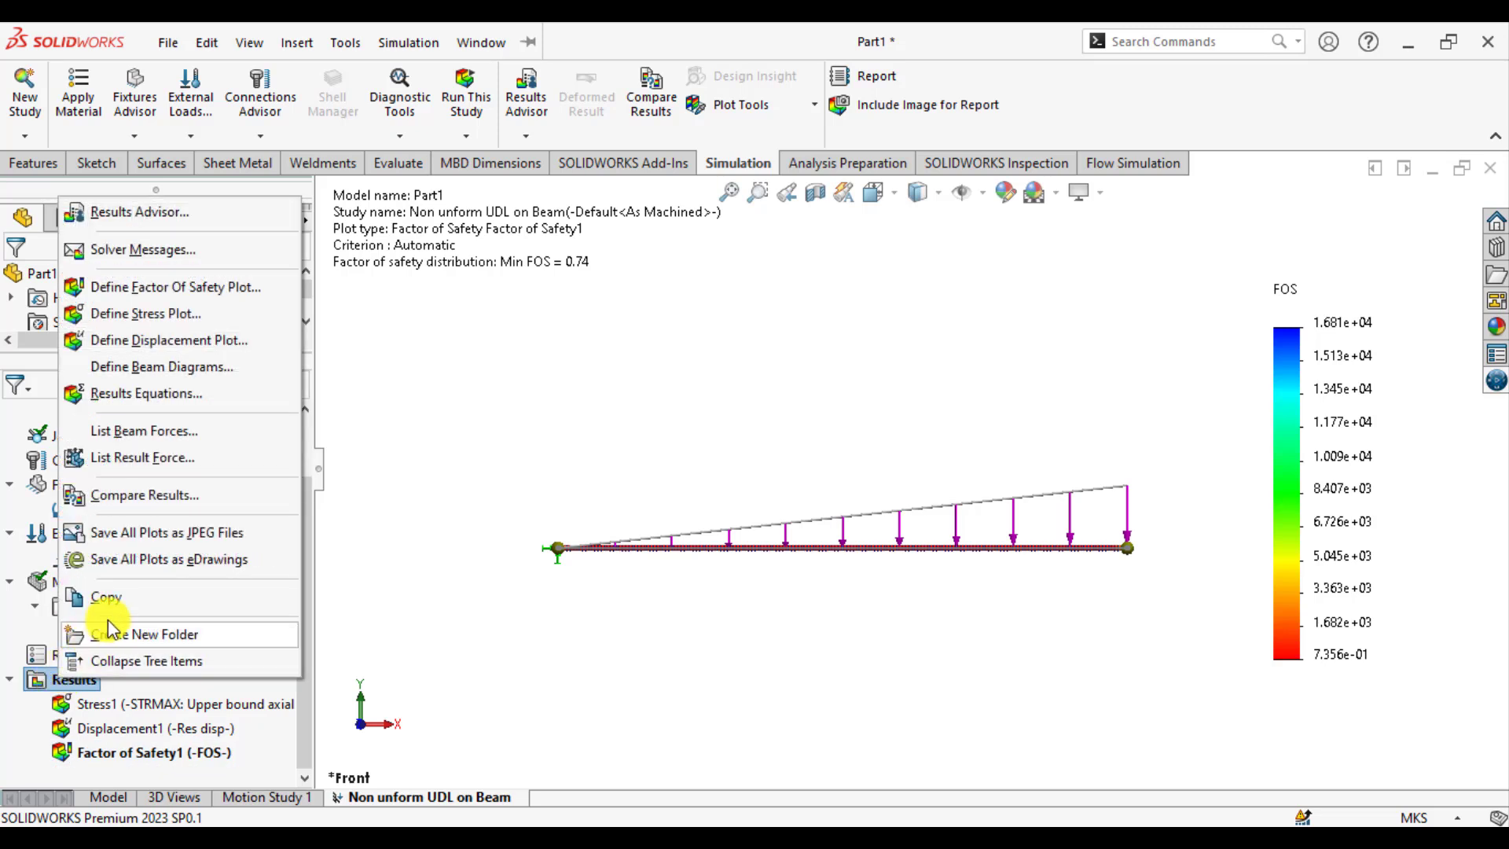
{"action": "left_click", "coordinate": [181, 375]}
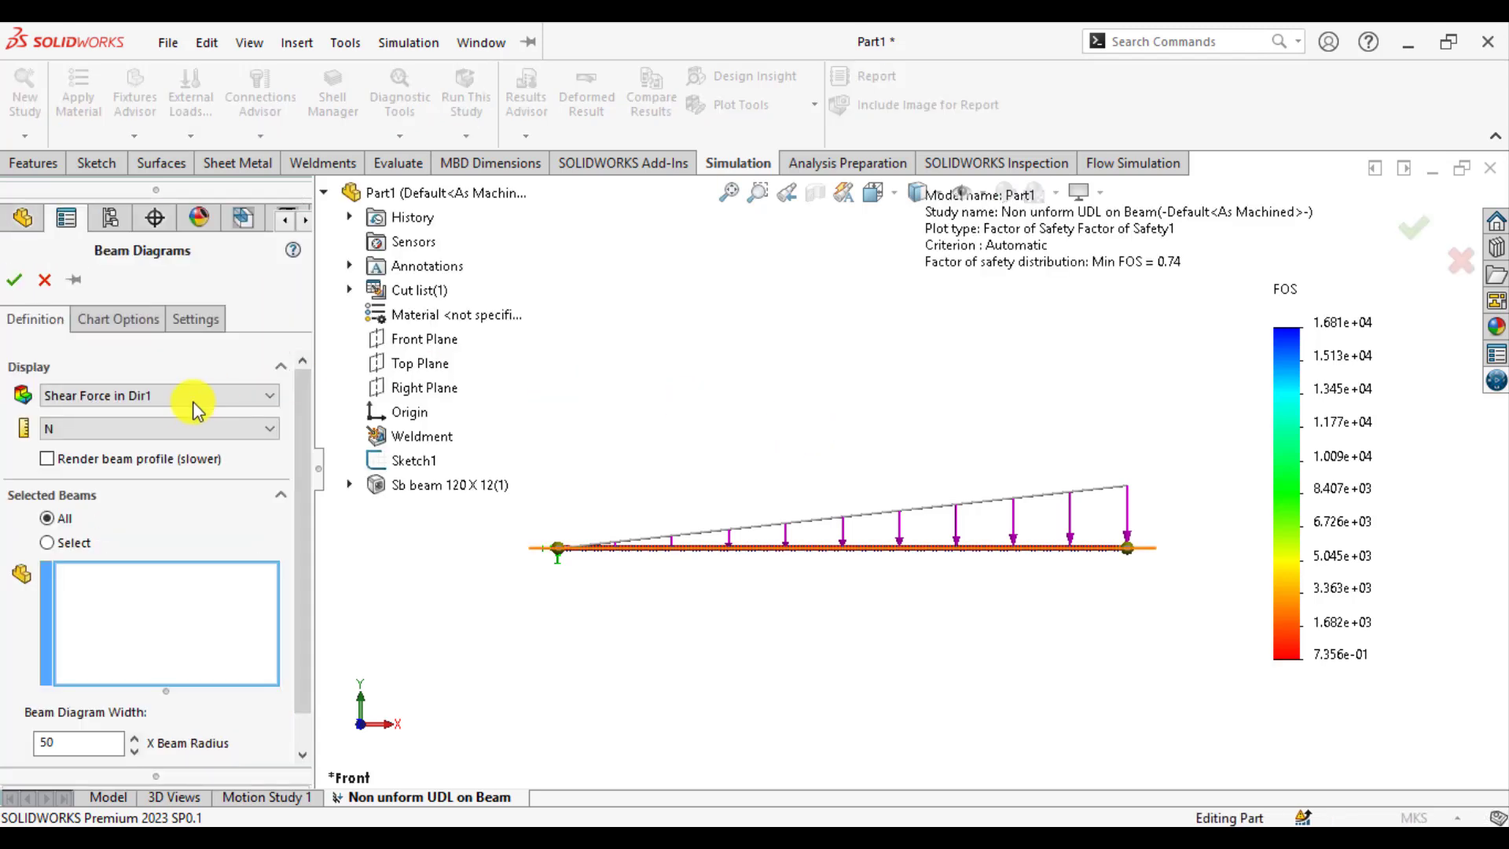
{"action": "left_click", "coordinate": [18, 282]}
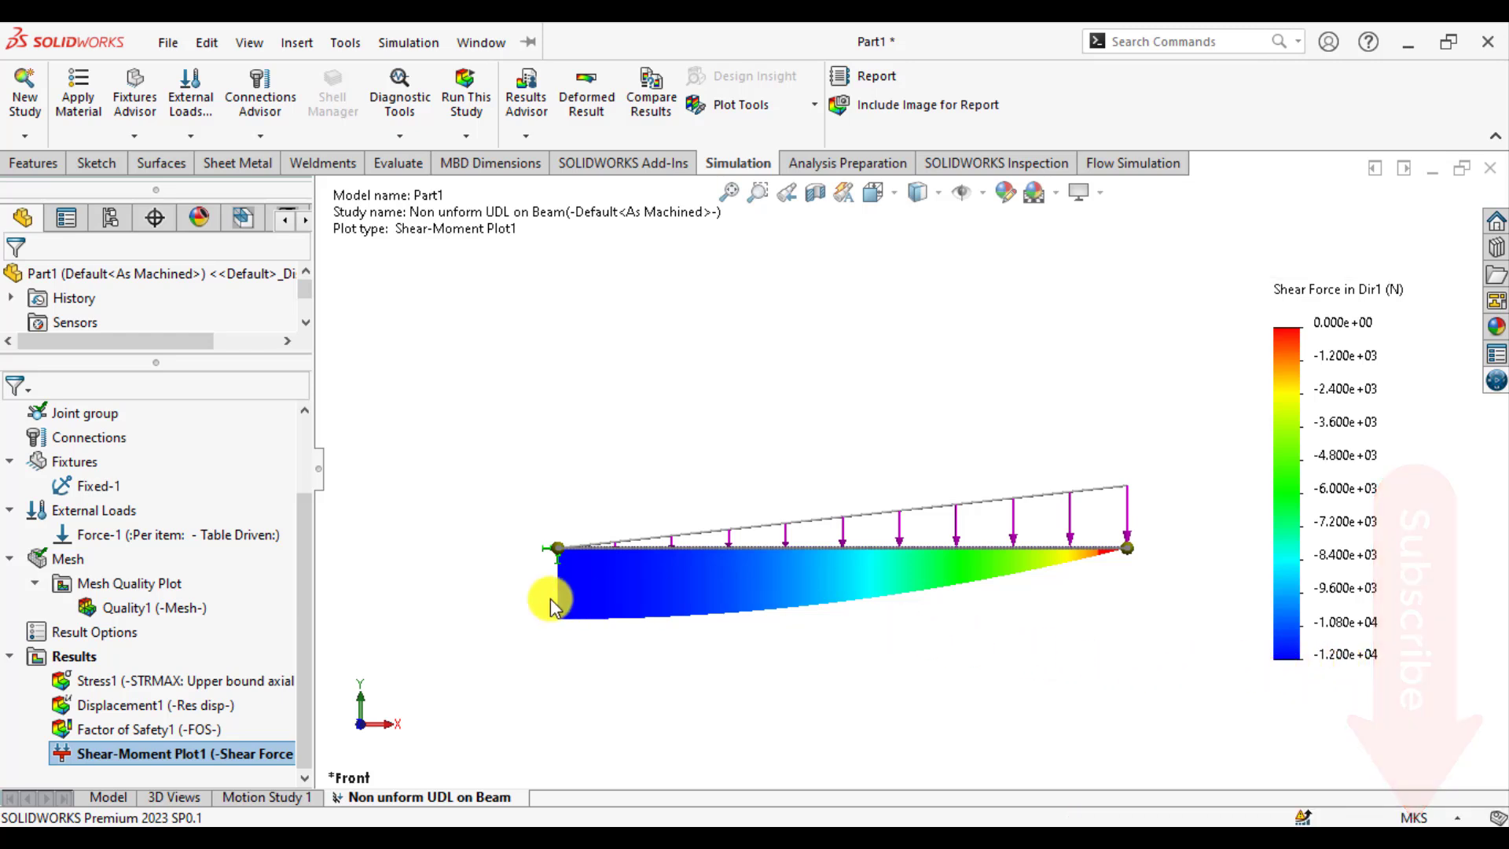
- Create a second beam diagram showing Moment about Dir2 in N.m for all beams
{"action": "right_click", "coordinate": [71, 656]}
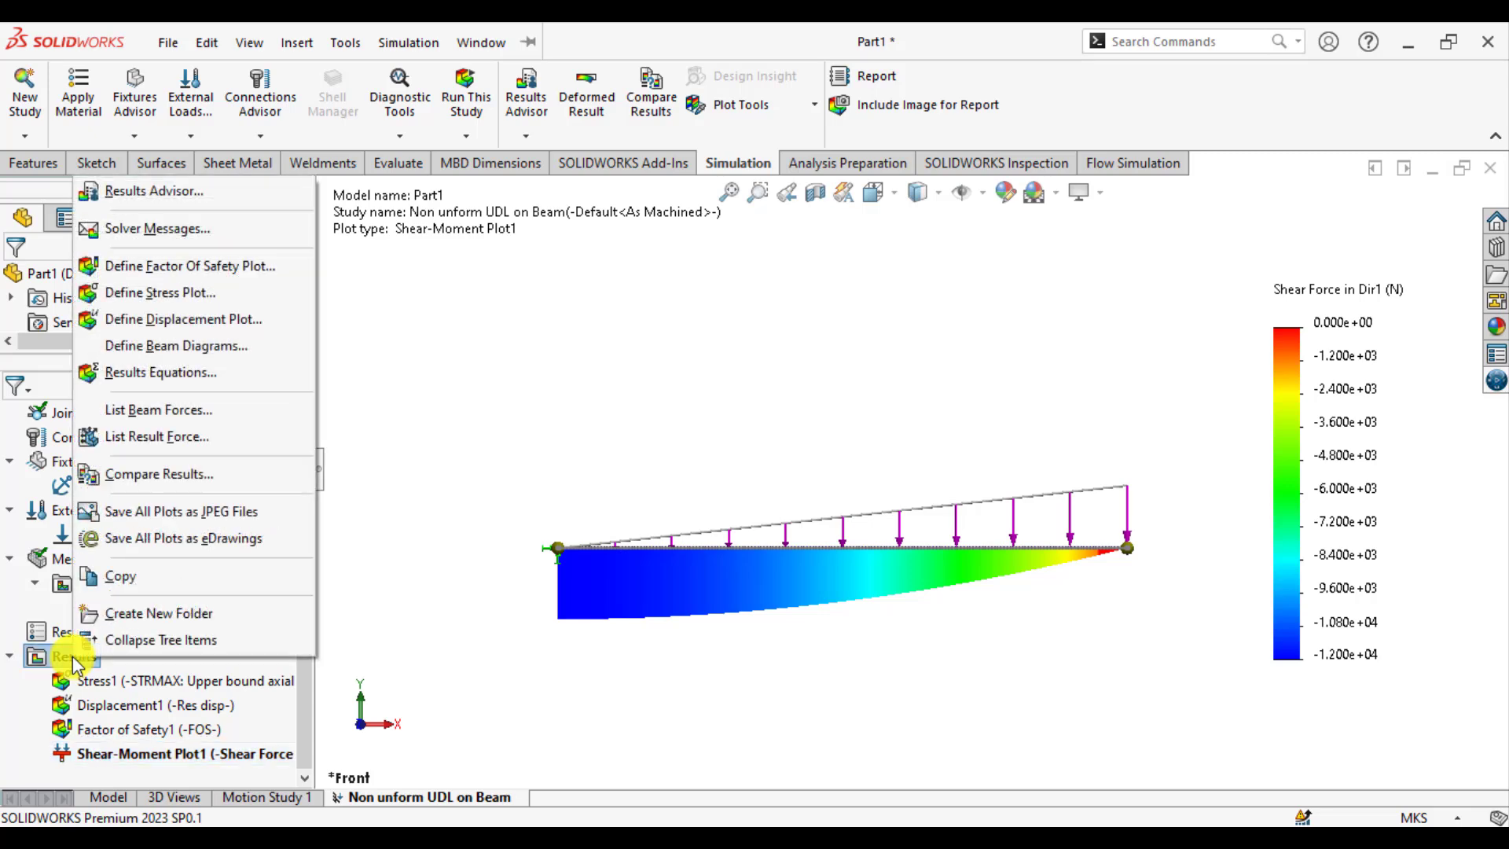
{"action": "left_click", "coordinate": [133, 347]}
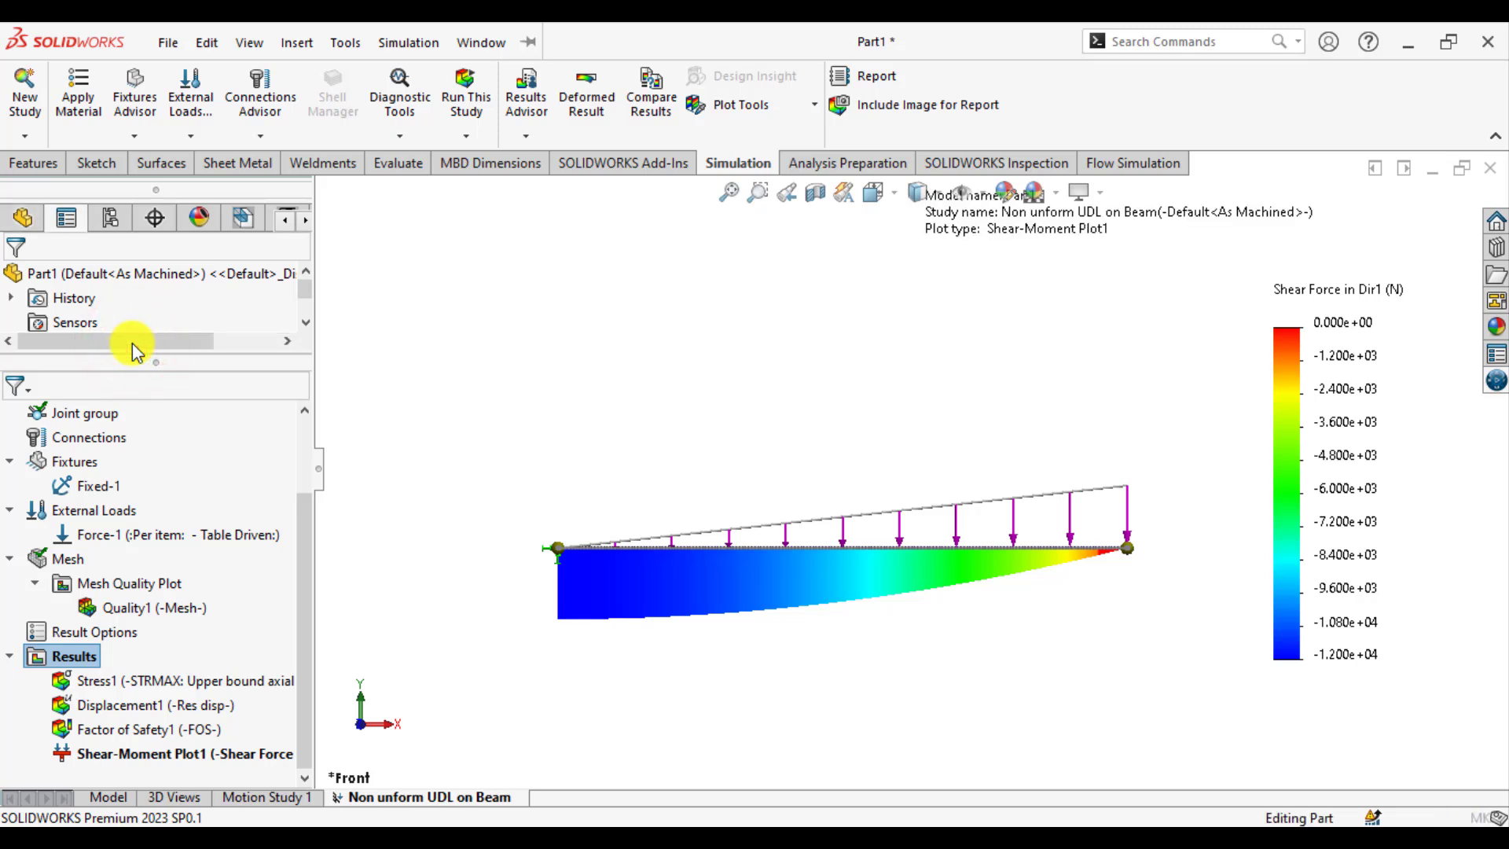
{"action": "left_click", "coordinate": [138, 396]}
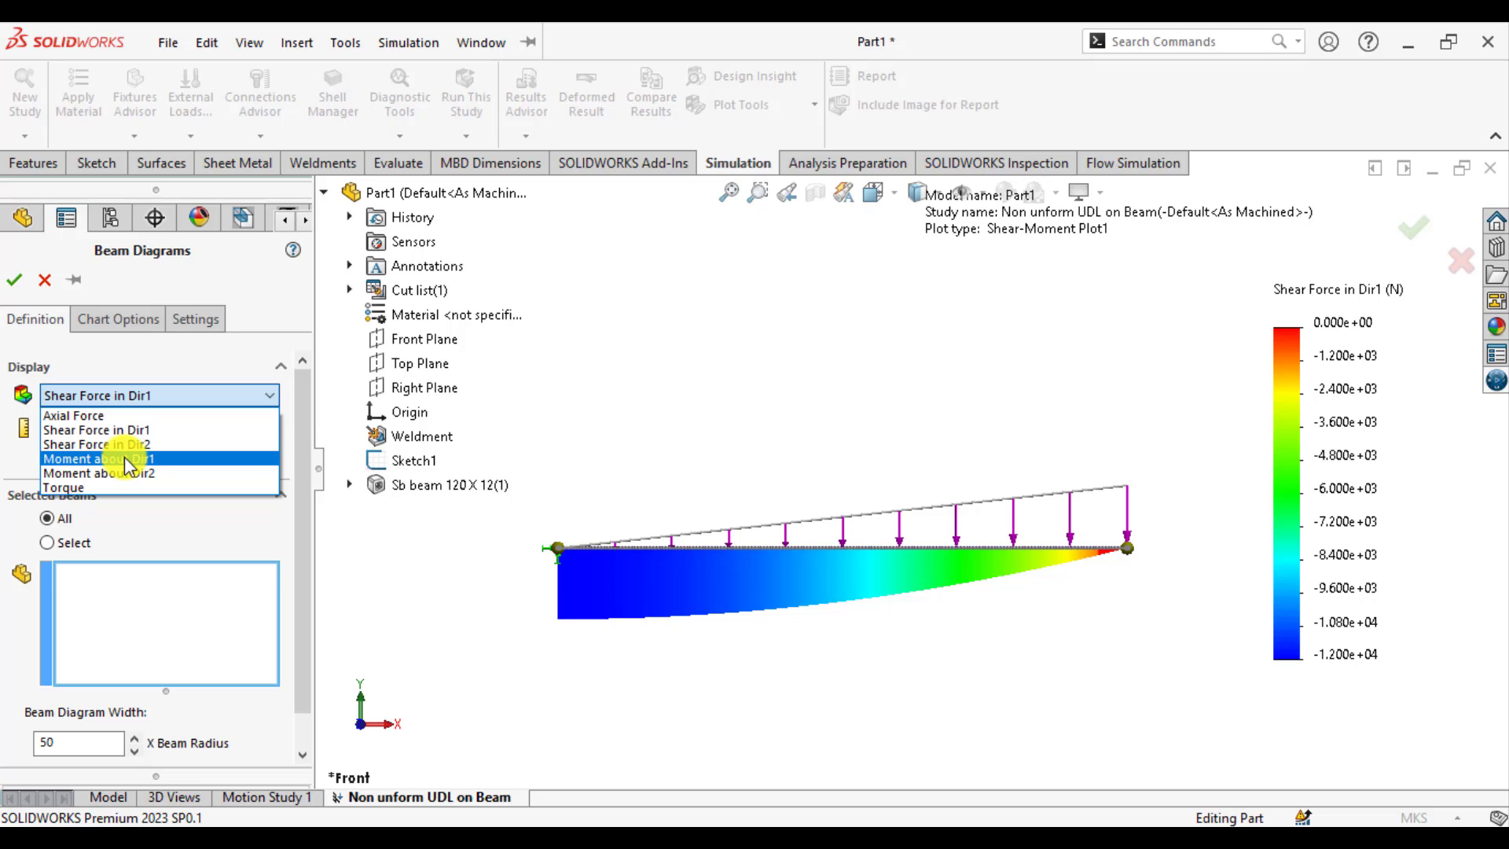
{"action": "left_click", "coordinate": [149, 473]}
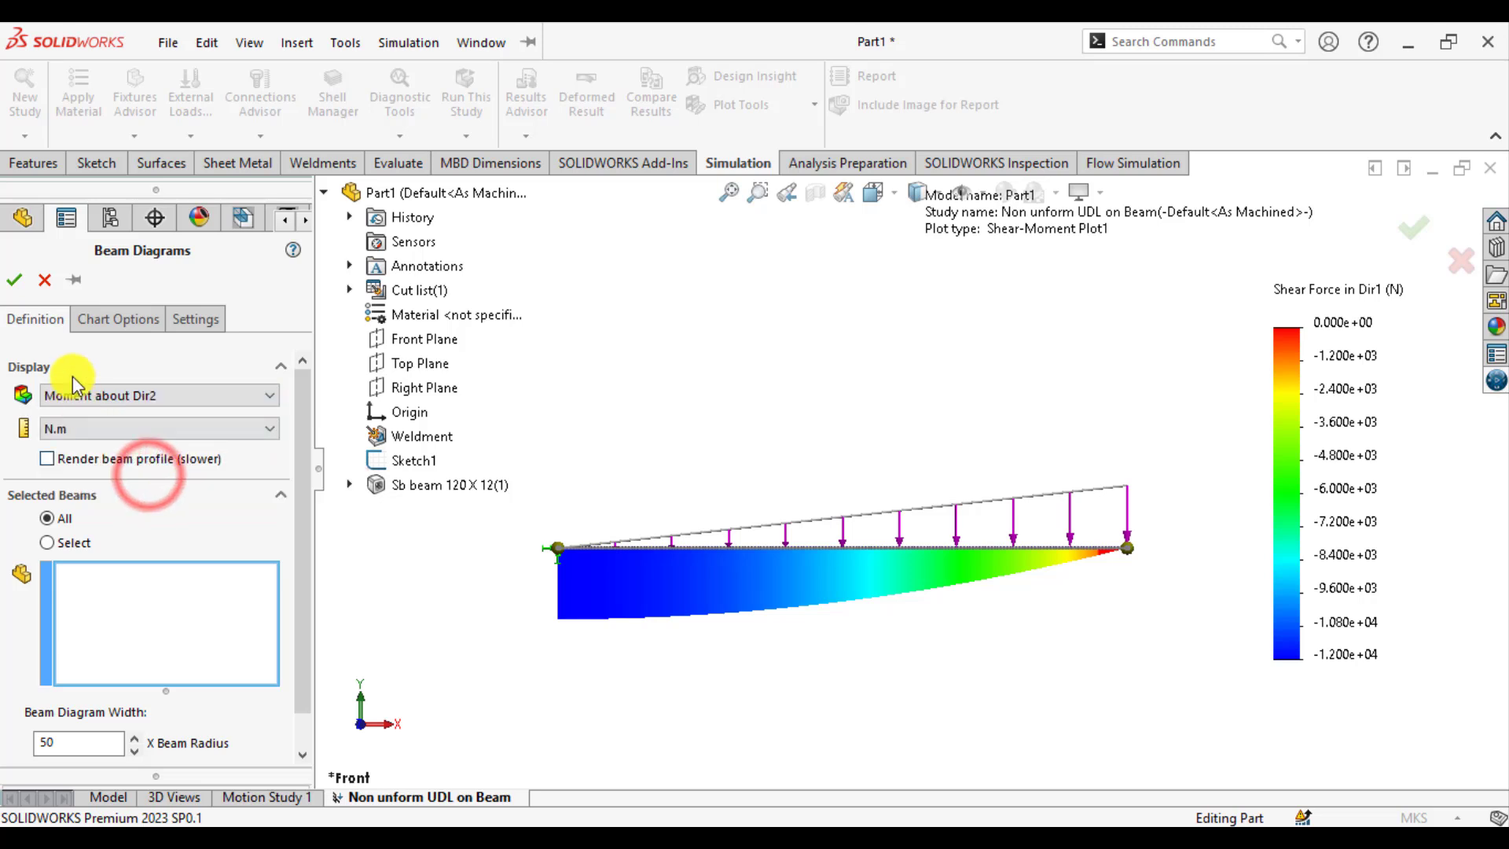
{"action": "left_click", "coordinate": [14, 281]}
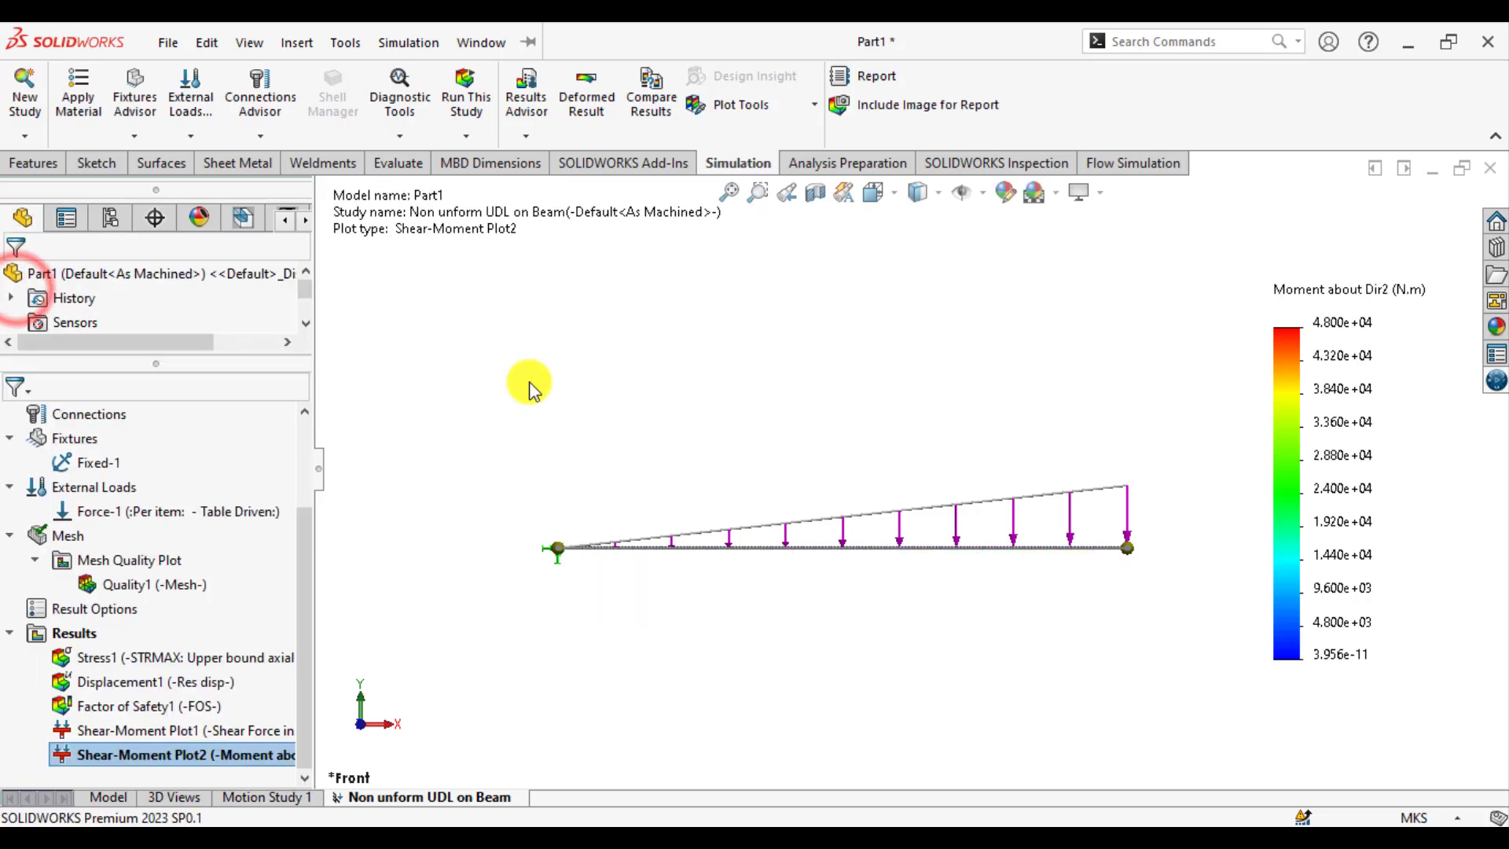
- Switch the model to the Top view to examine the bending moment diagram along the beam
{"action": "left_click", "coordinate": [896, 196]}
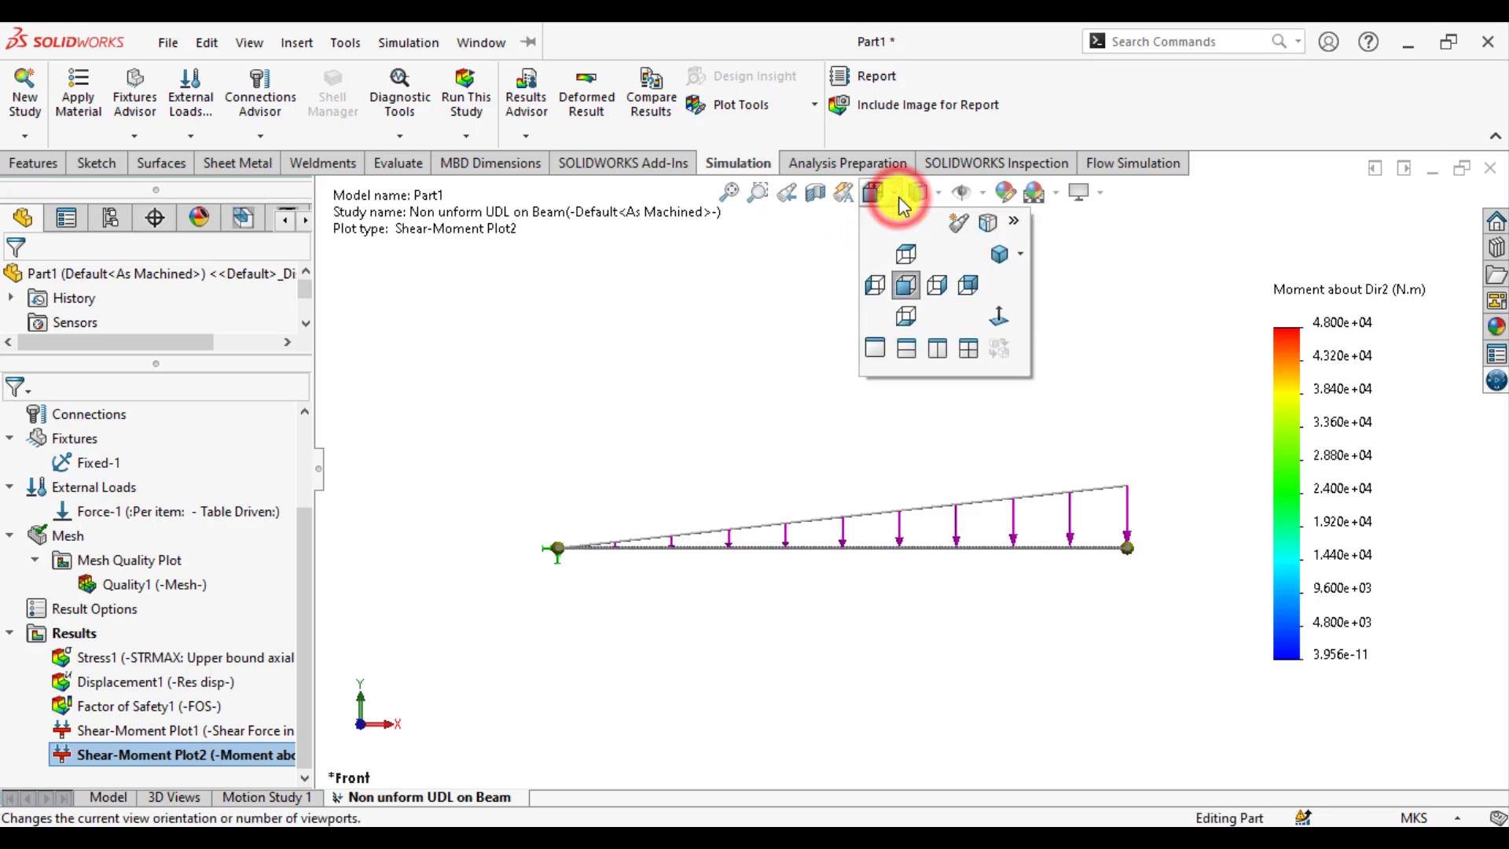
{"action": "left_click", "coordinate": [905, 254]}
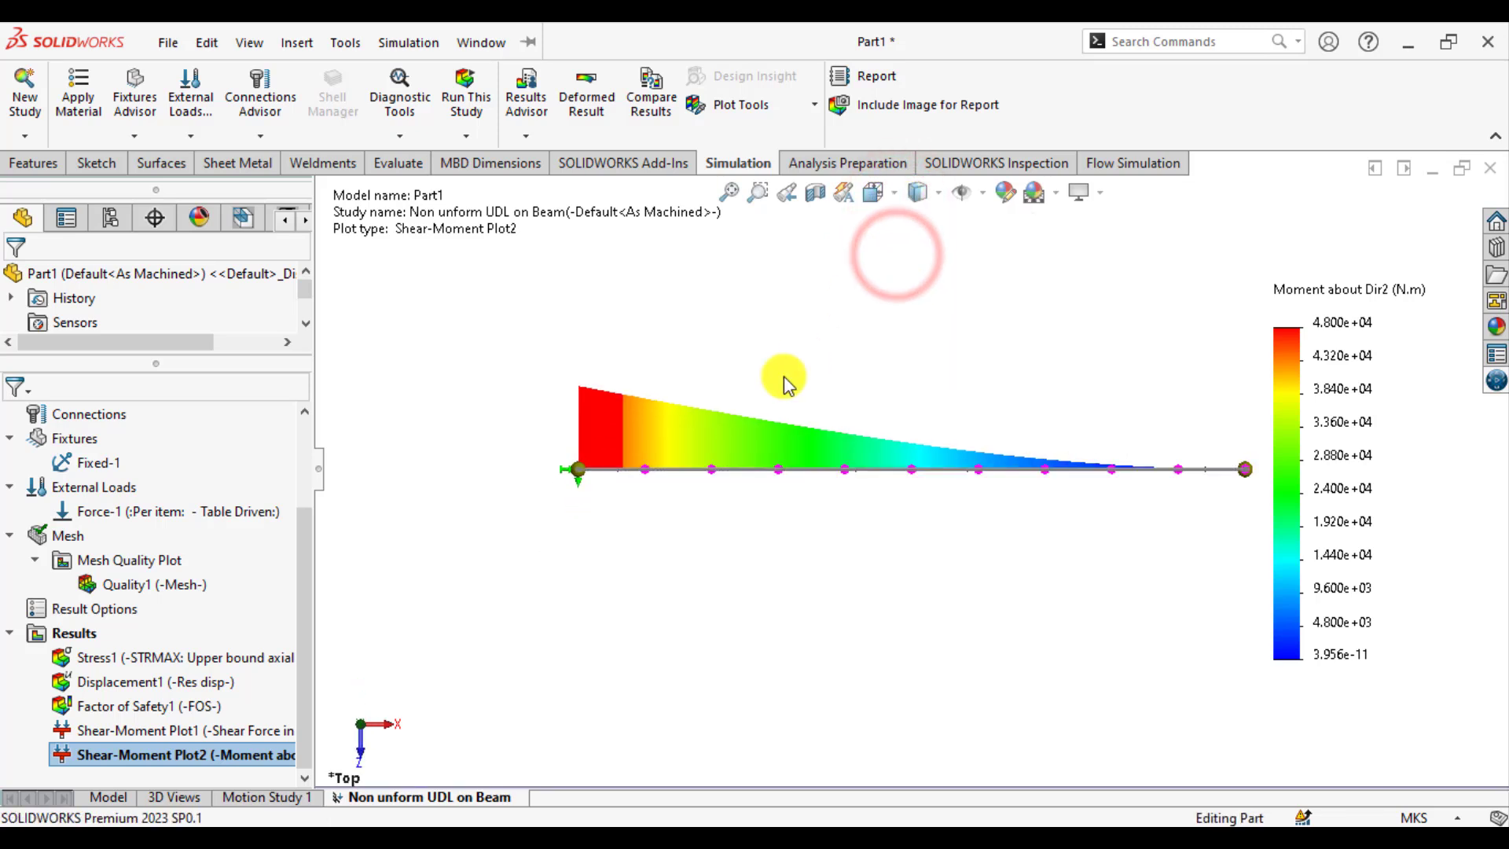
{"action": "scroll", "coordinate": [1040, 393], "scroll_direction": "down", "scroll_amount": 1}
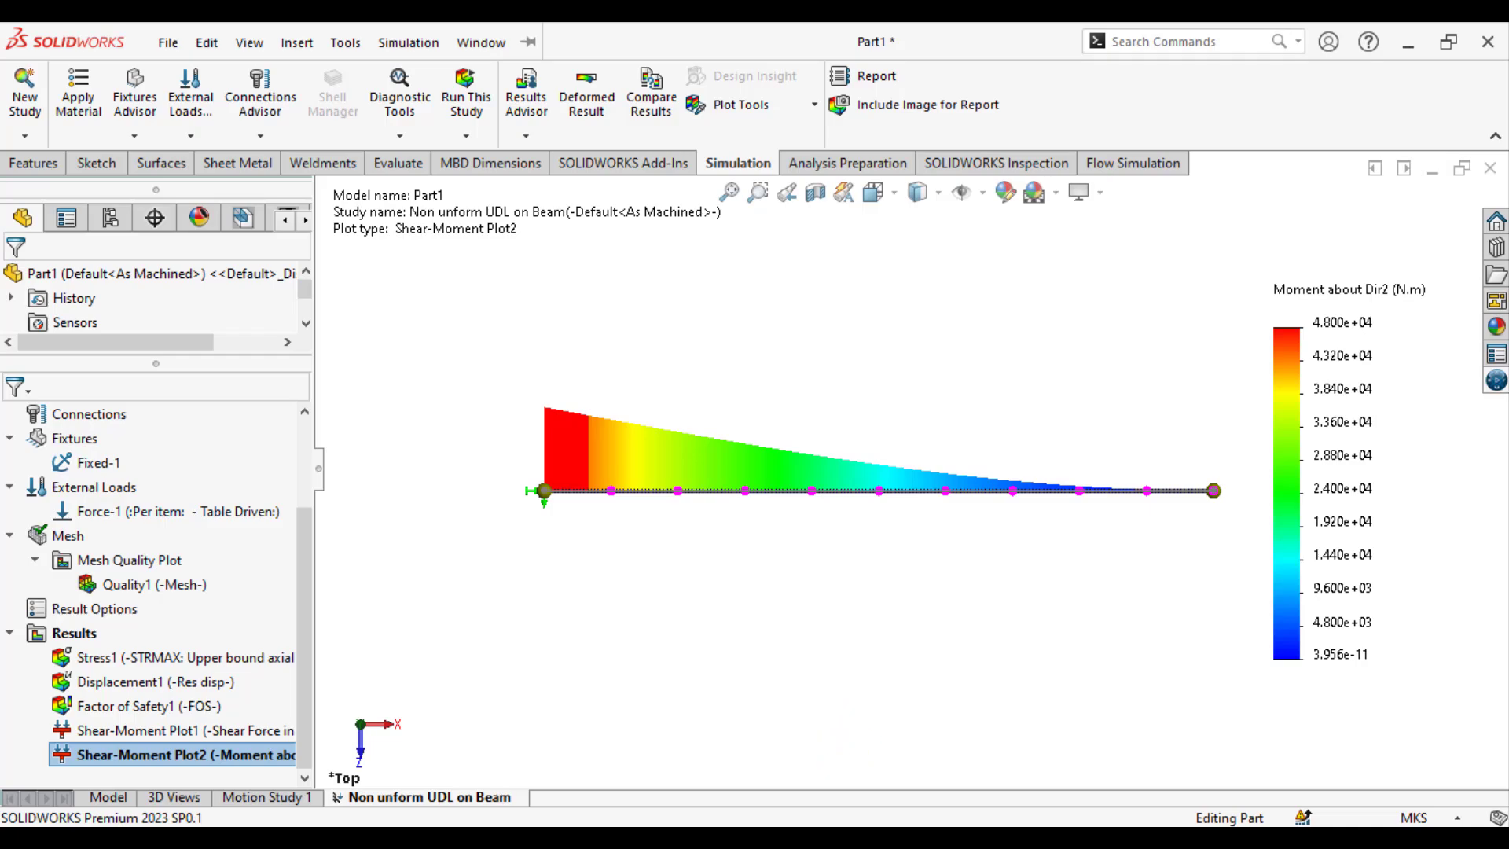
{"action": "left_click", "coordinate": [996, 817]}
{"action": "left_click", "coordinate": [1446, 742]}
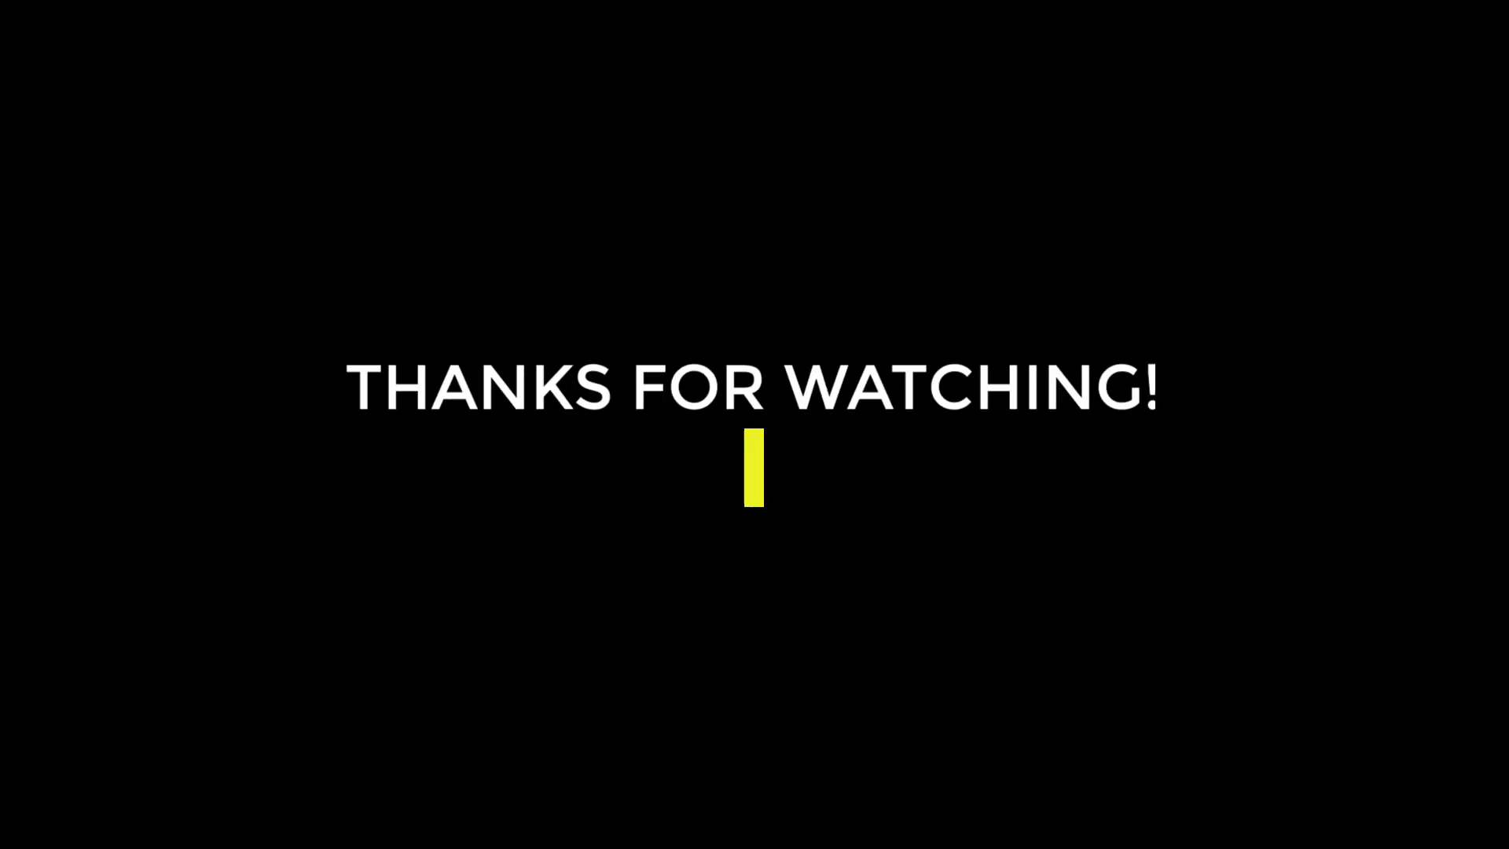